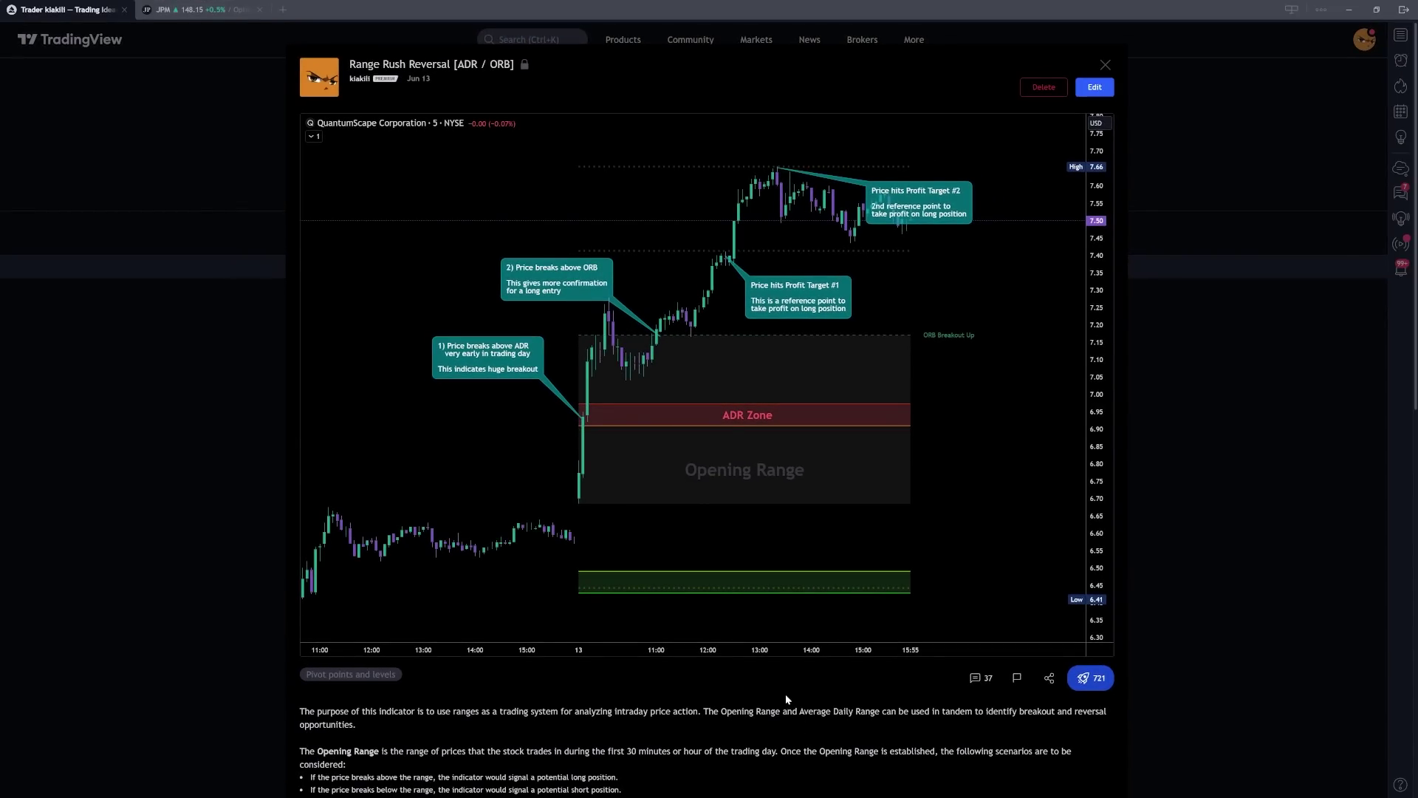
- Add the Range Rush Reversal [ADR / ORB] script to the favorite indicators from its publication page
{"action": "scroll", "coordinate": [695, 444], "scroll_direction": "down", "scroll_amount": 1}
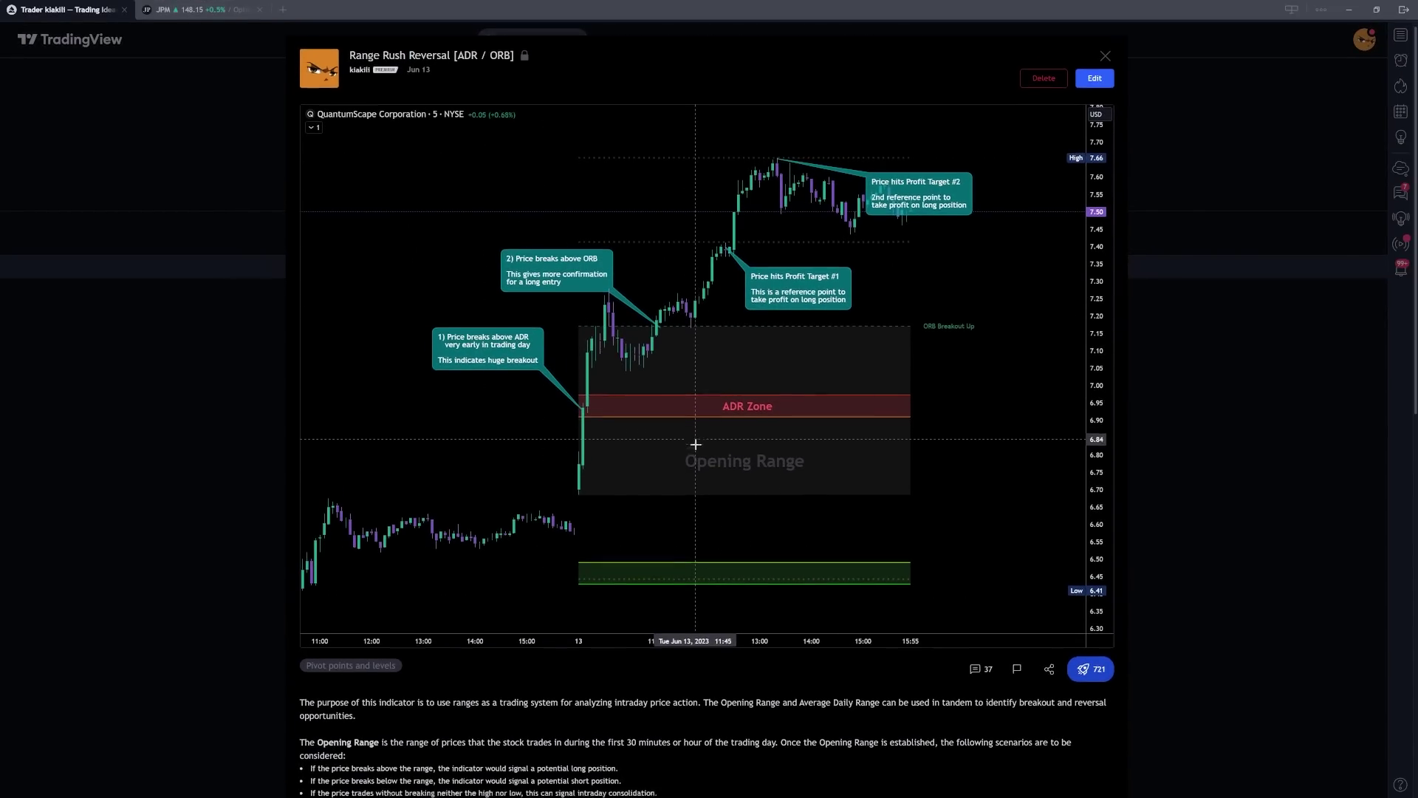
{"action": "scroll", "coordinate": [695, 443], "scroll_direction": "down", "scroll_amount": 5}
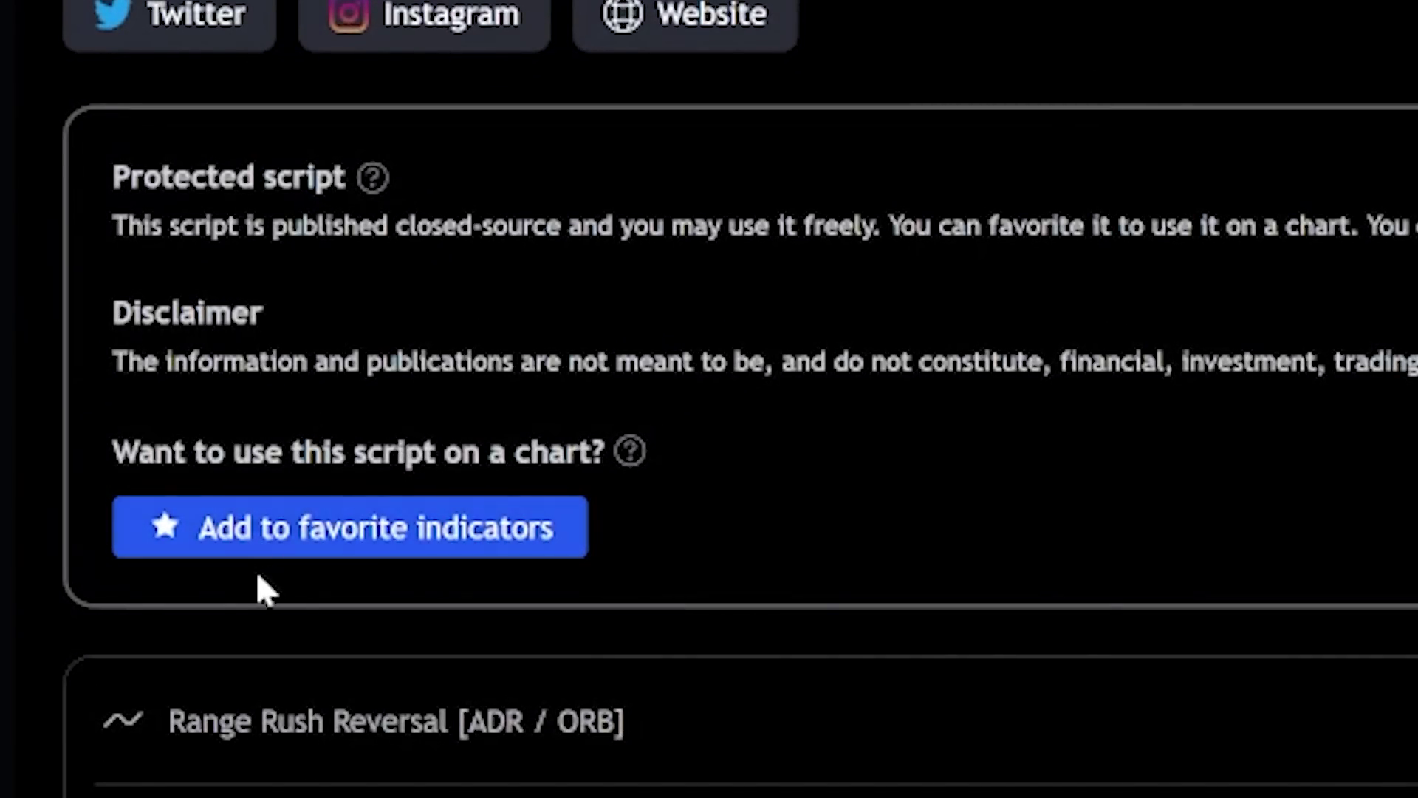
{"action": "left_click", "coordinate": [398, 548]}
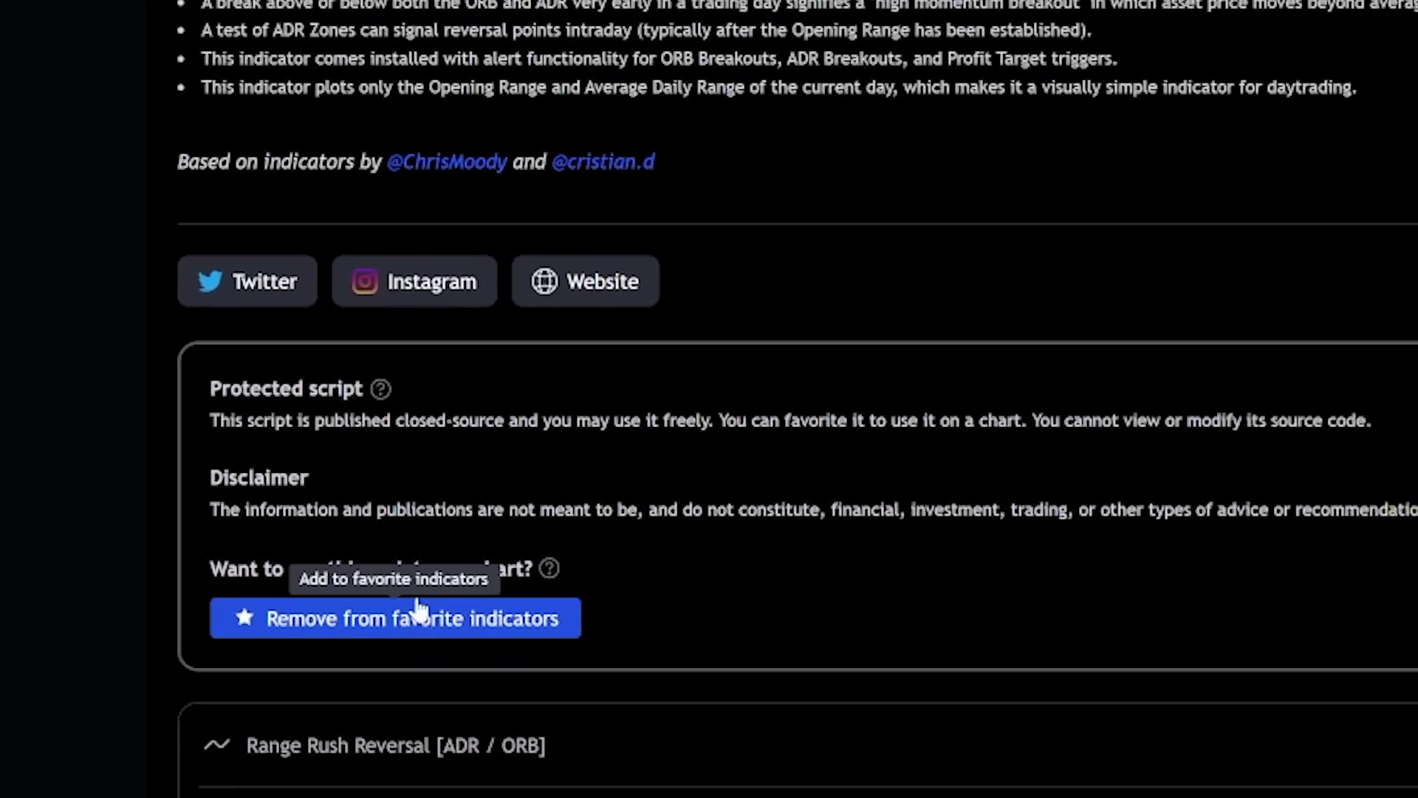
- Switch to the JPM chart and add the Range Rush Reversal [ADR / ORB] indicator from the favorites
{"action": "left_click", "coordinate": [178, 10]}
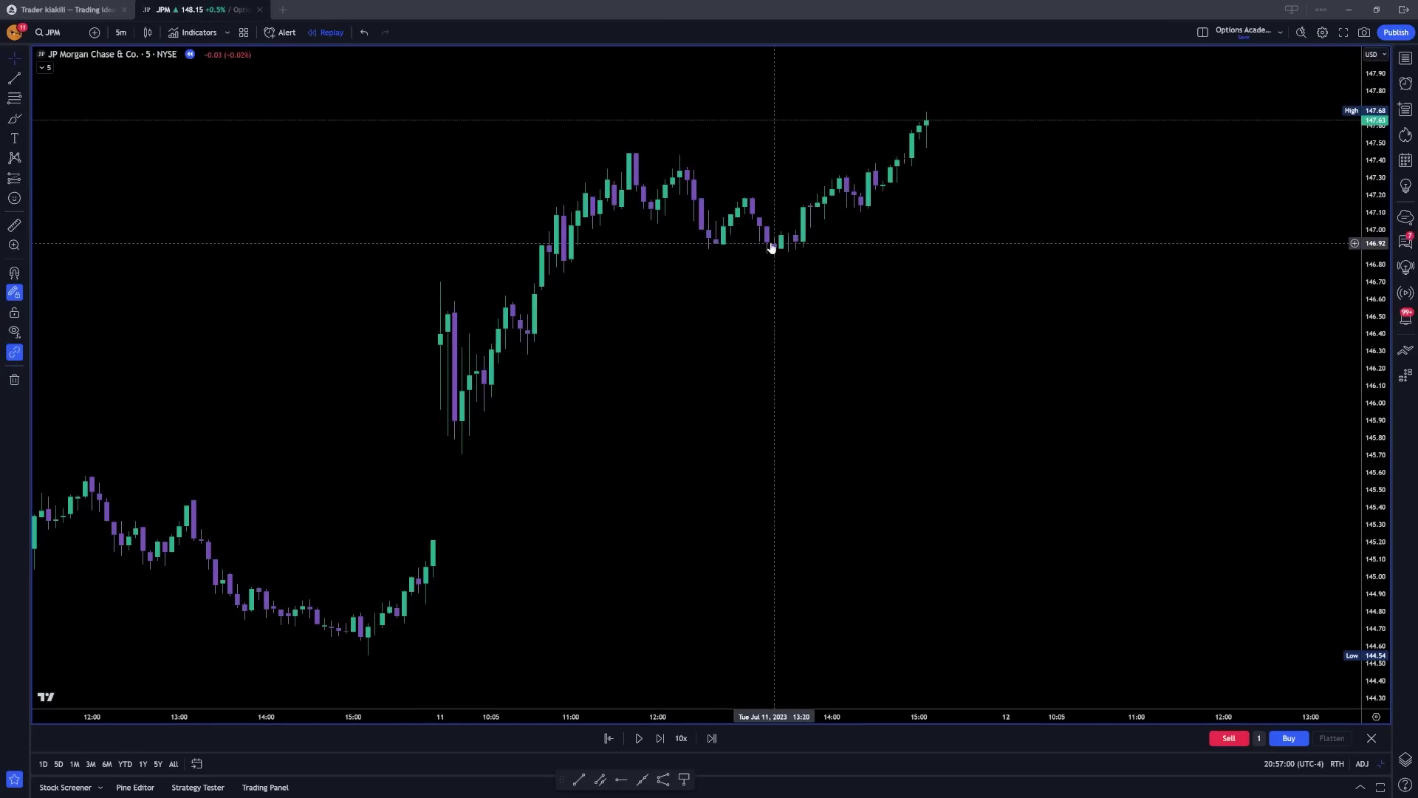
{"action": "left_click", "coordinate": [208, 35]}
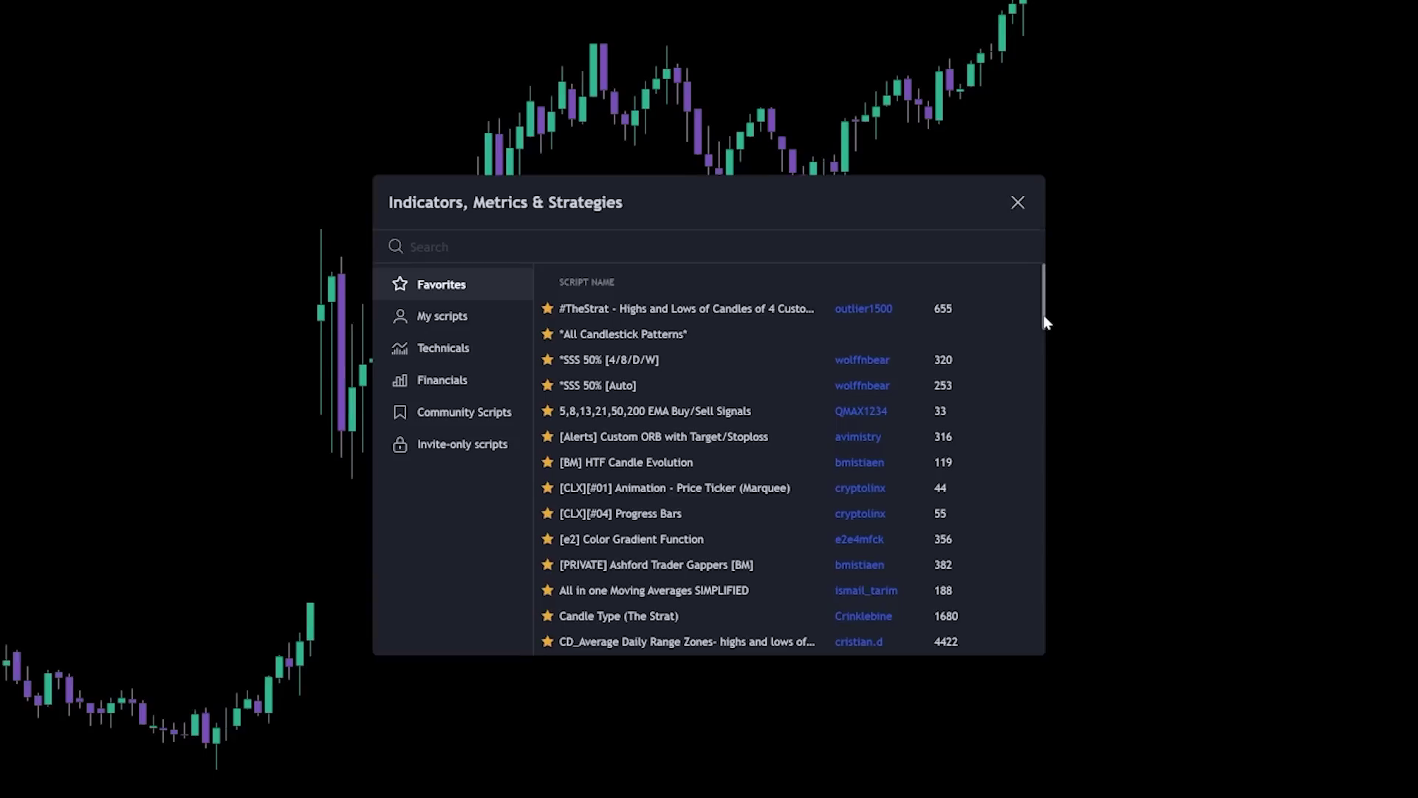
{"action": "left_click_drag", "start_coordinate": [1044, 320], "coordinate": [1044, 521]}
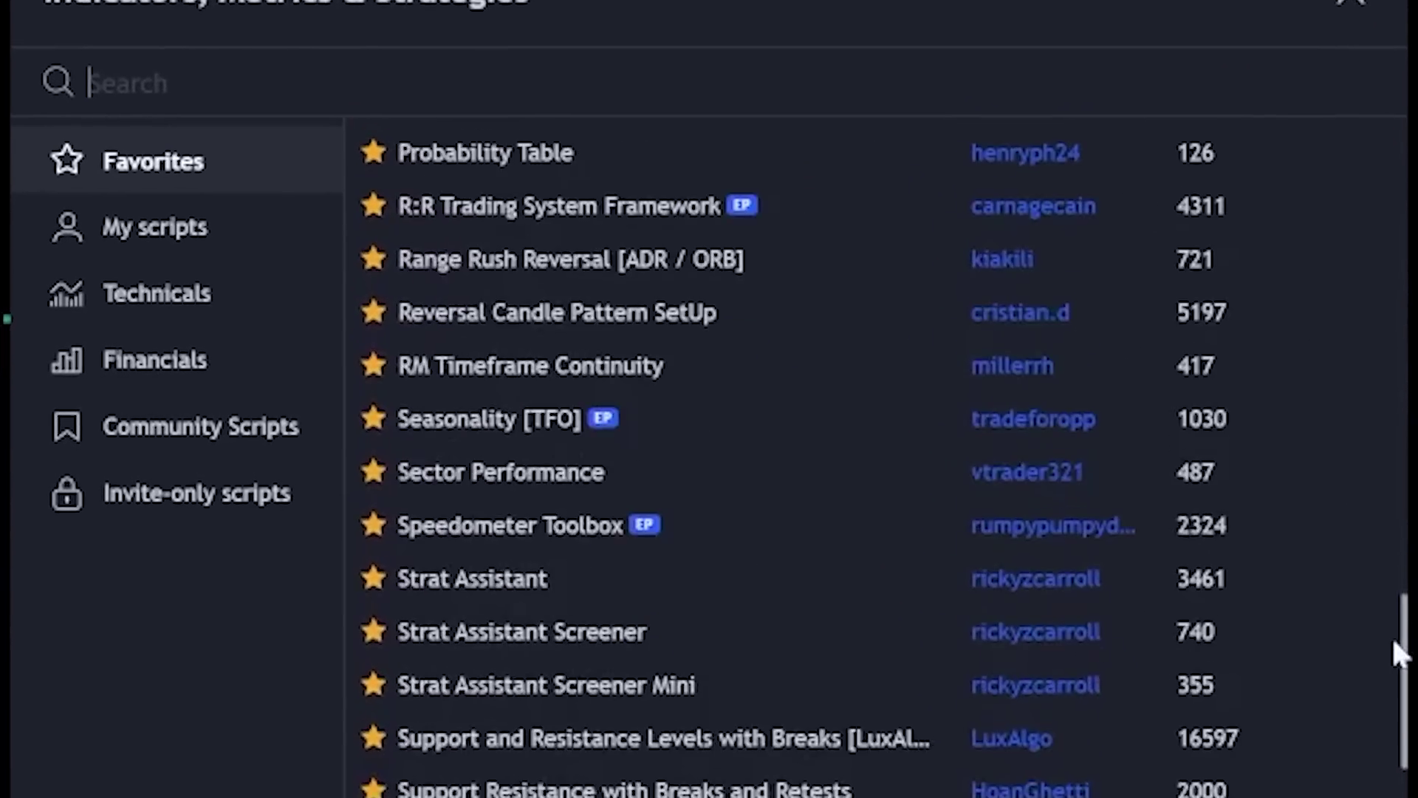
{"action": "left_click", "coordinate": [636, 259]}
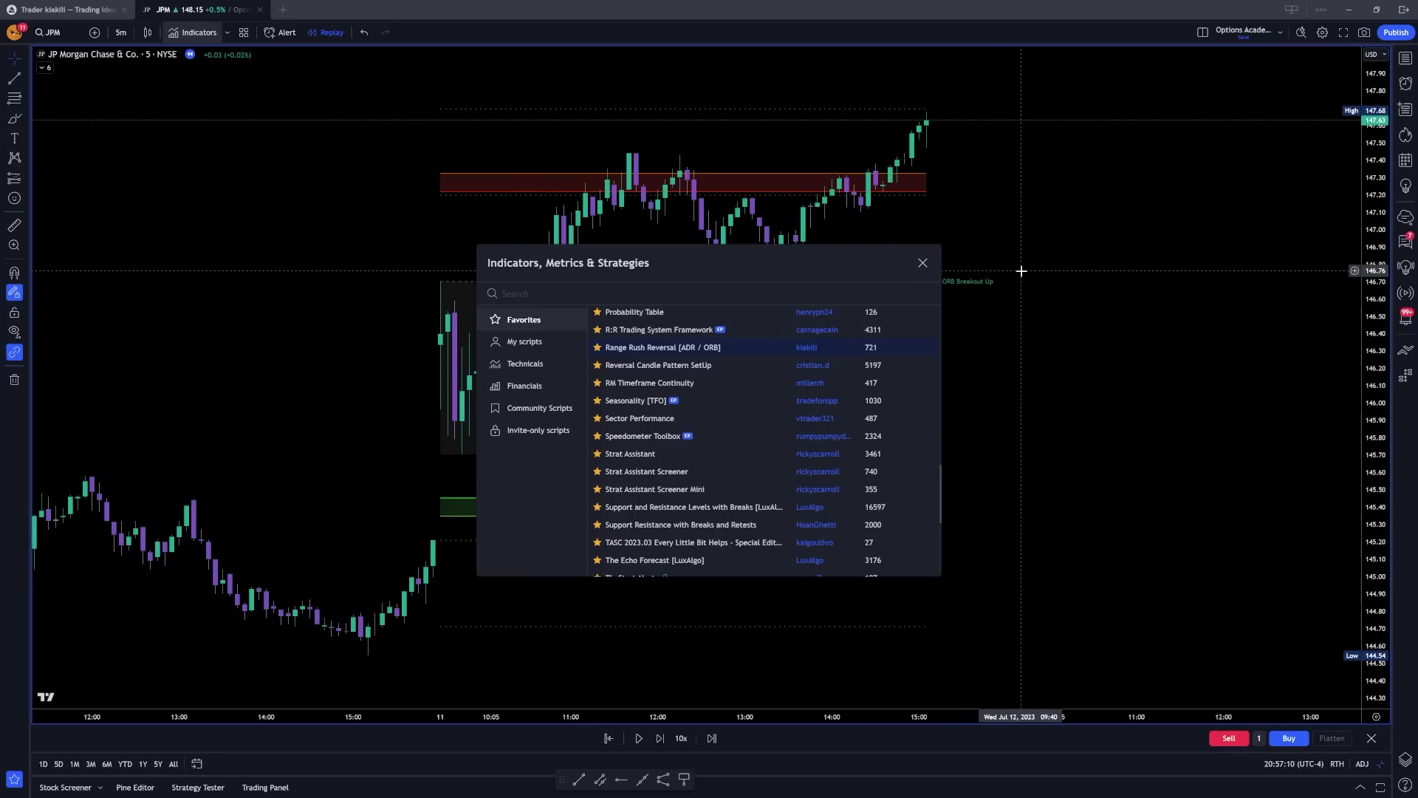
{"action": "left_click", "coordinate": [1141, 211]}
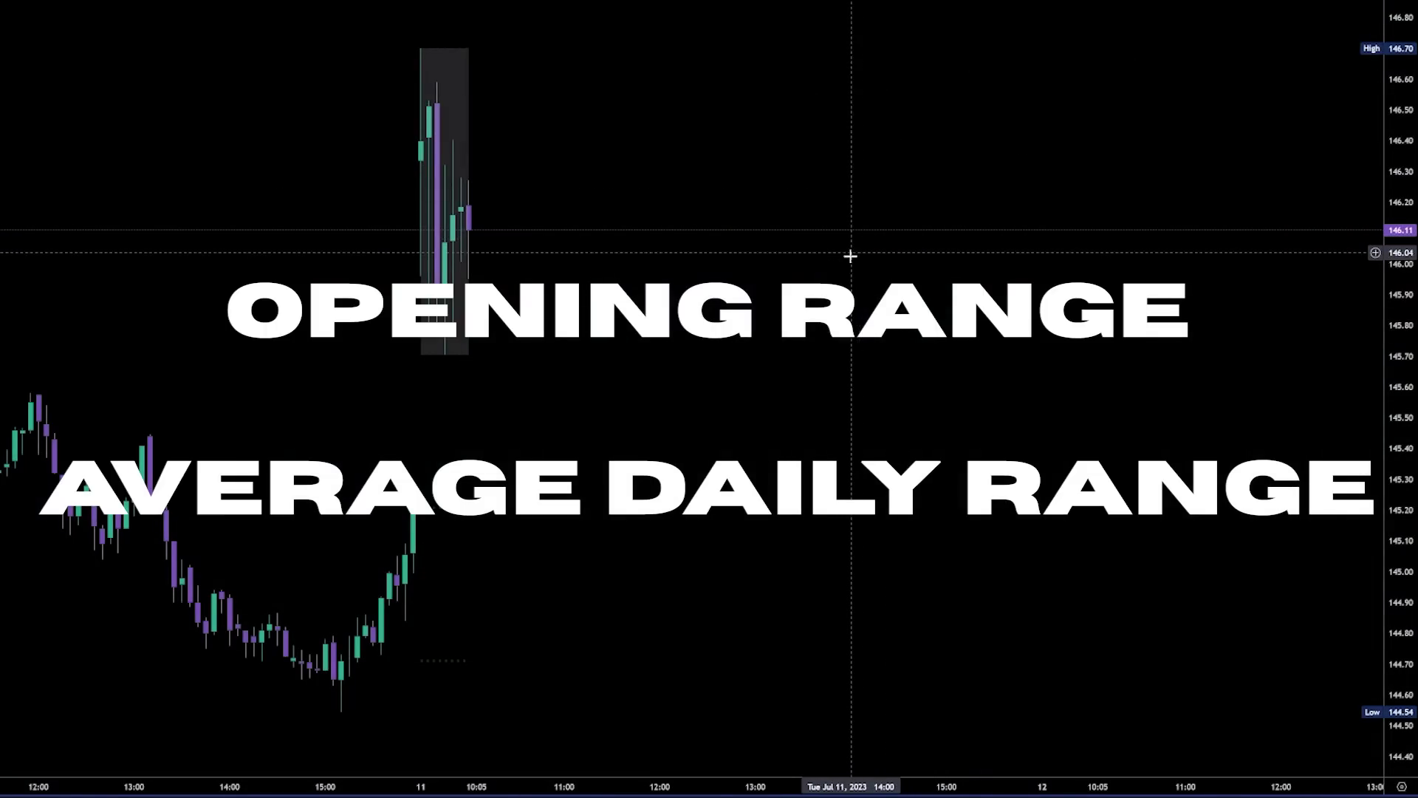
- Examine the opening range box, the breakout above it and the dashed profit target levels on the JPM 5-minute chart
{"action": "left_click_drag", "start_coordinate": [854, 283], "coordinate": [884, 309]}
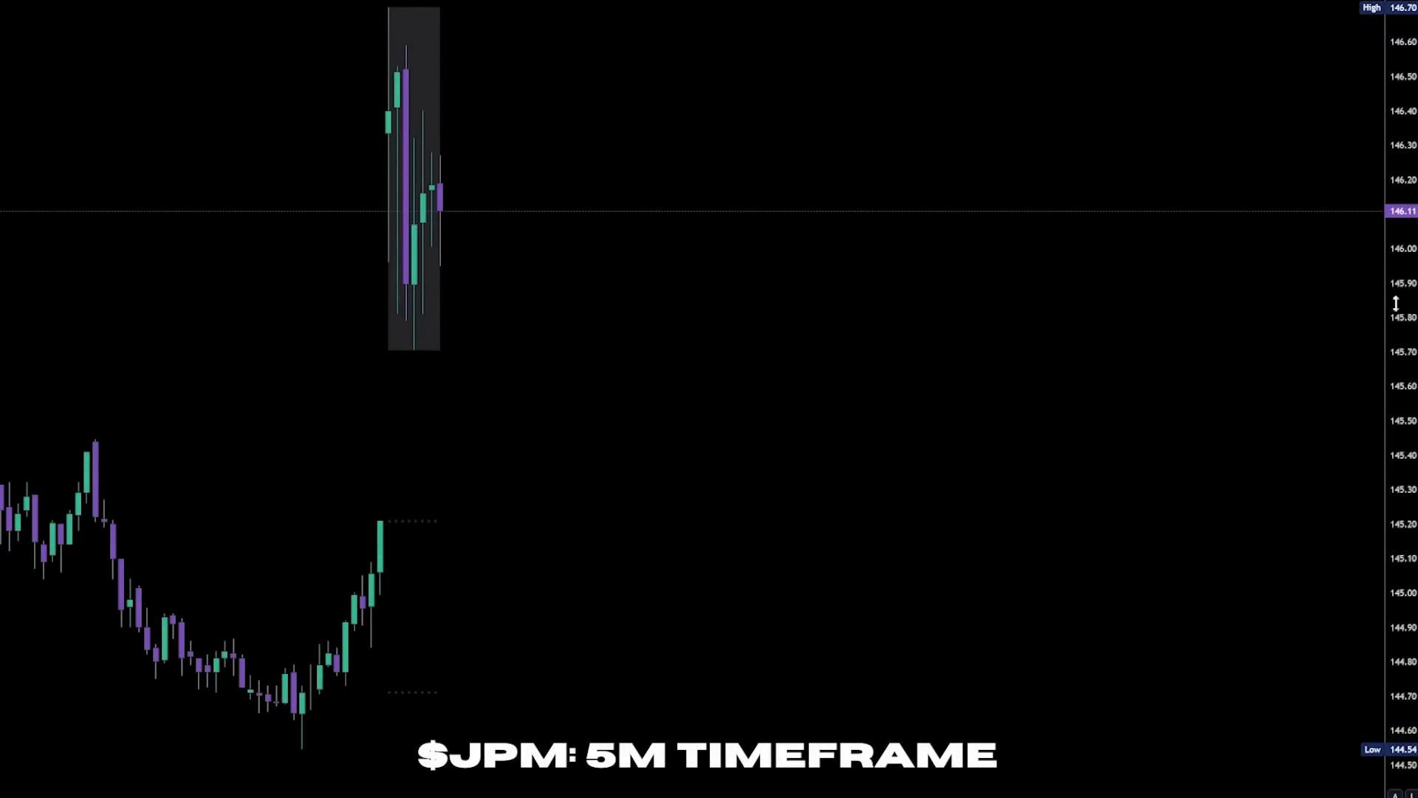
{"action": "key", "text": "alt+shift+r"}
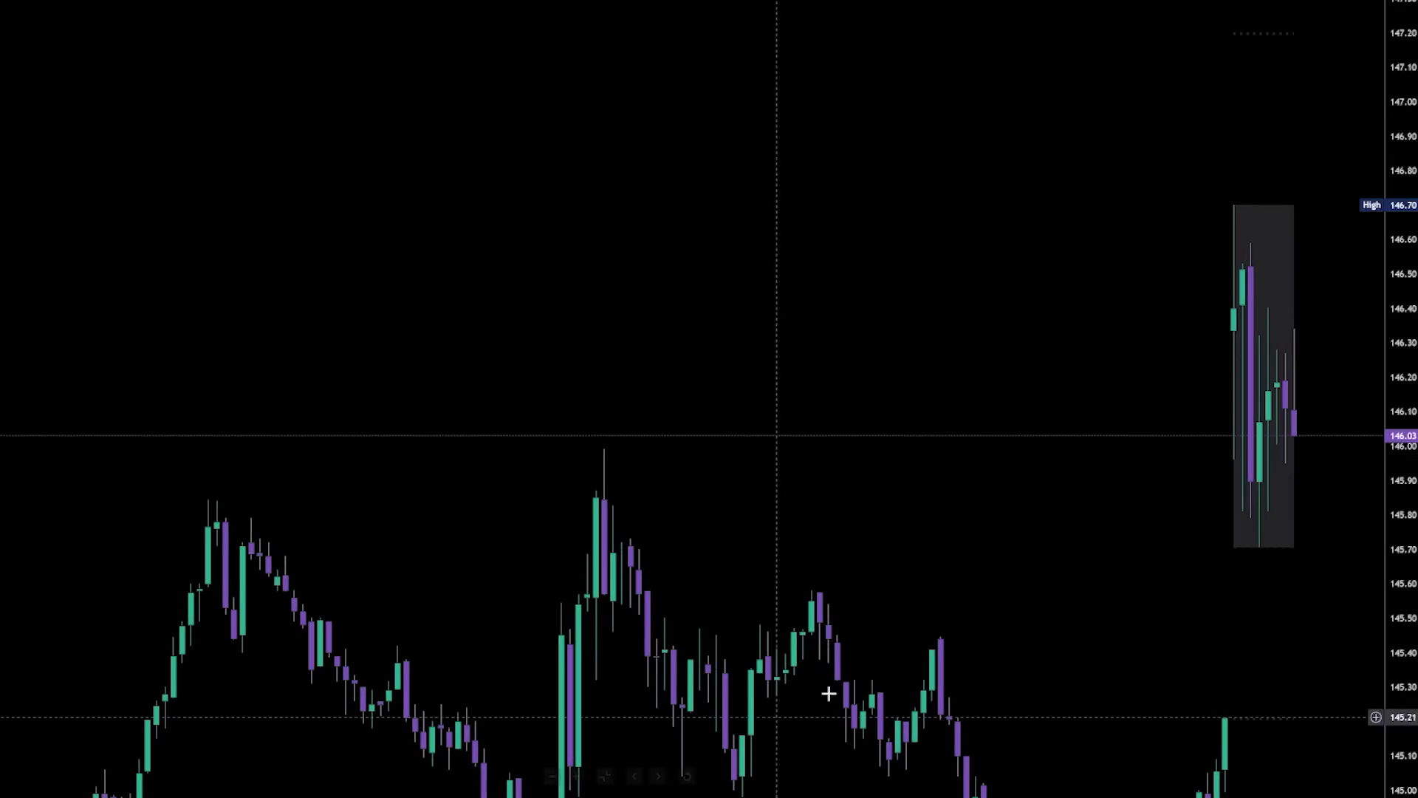
{"action": "left_click_drag", "start_coordinate": [1310, 519], "coordinate": [924, 507]}
{"action": "scroll", "coordinate": [915, 500], "scroll_direction": "up", "scroll_amount": 5}
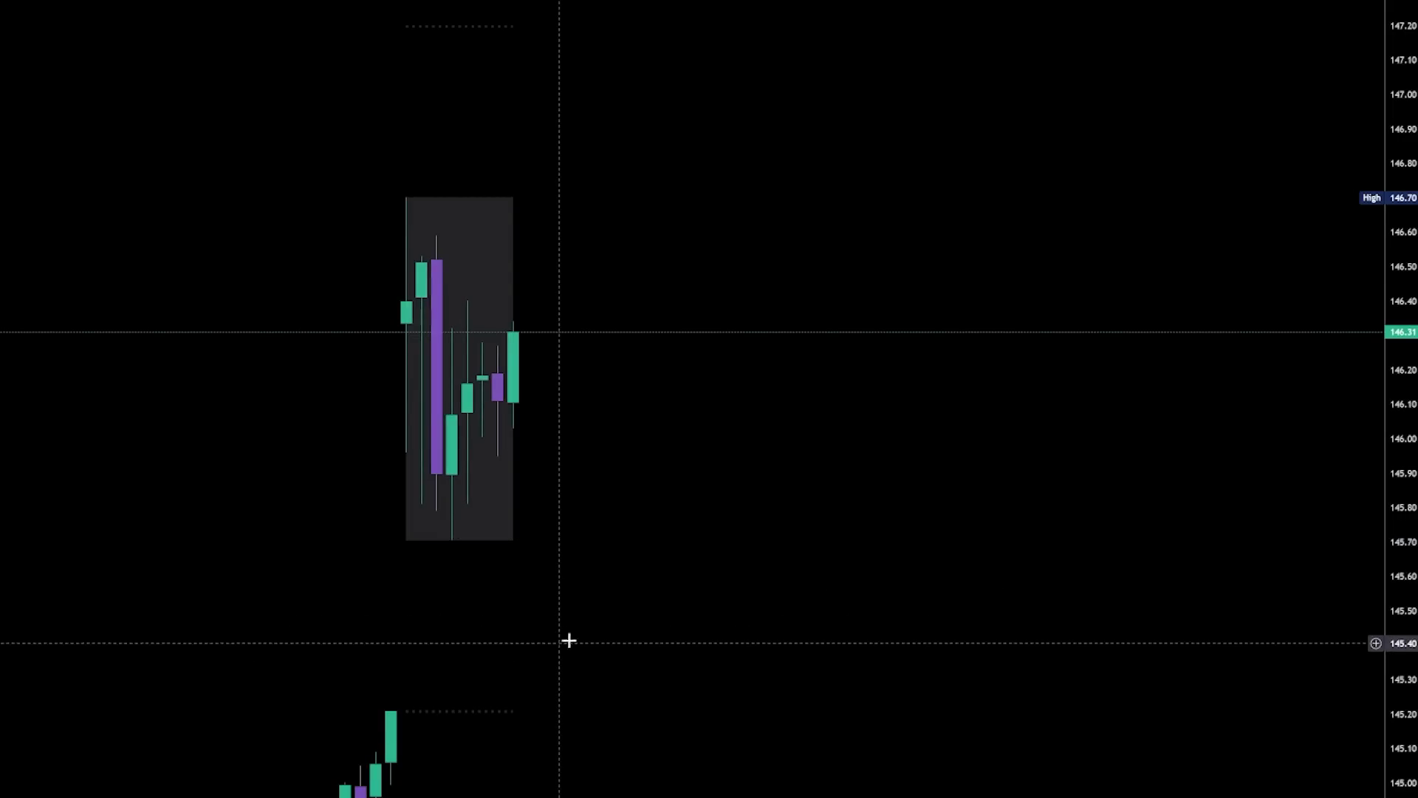
{"action": "left_click_drag", "start_coordinate": [621, 605], "coordinate": [566, 607]}
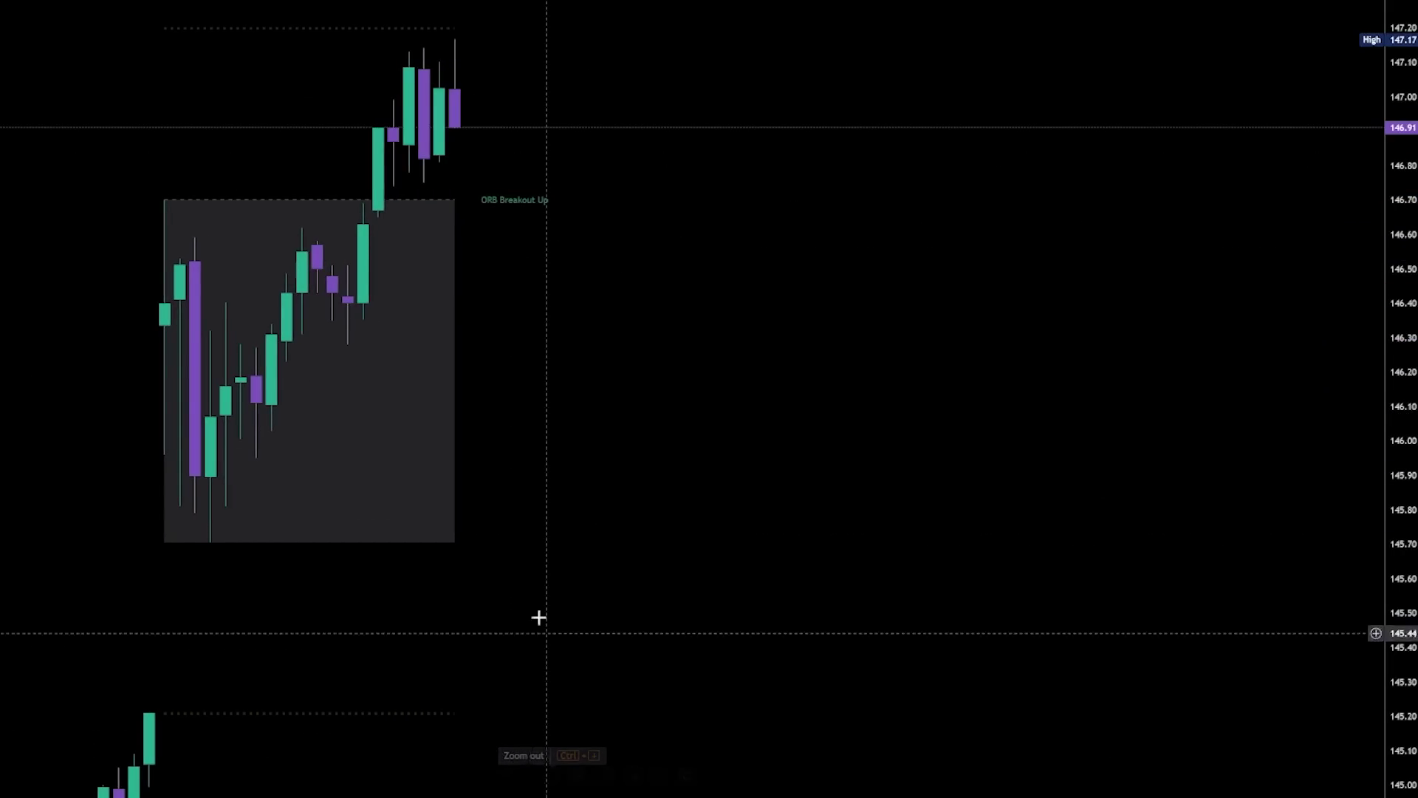
{"action": "left_click_drag", "start_coordinate": [563, 443], "coordinate": [766, 607]}
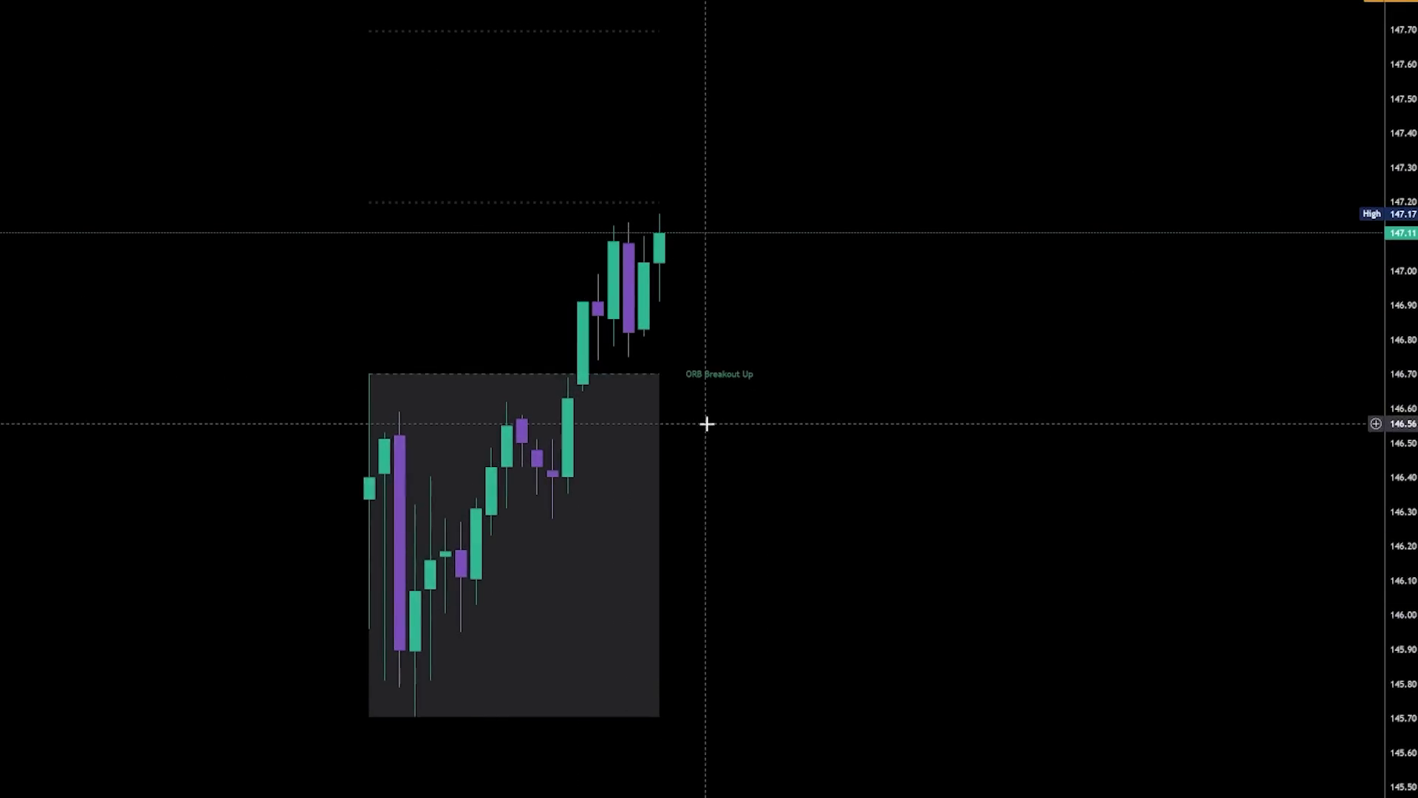
{"action": "left_click_drag", "start_coordinate": [707, 423], "coordinate": [756, 384]}
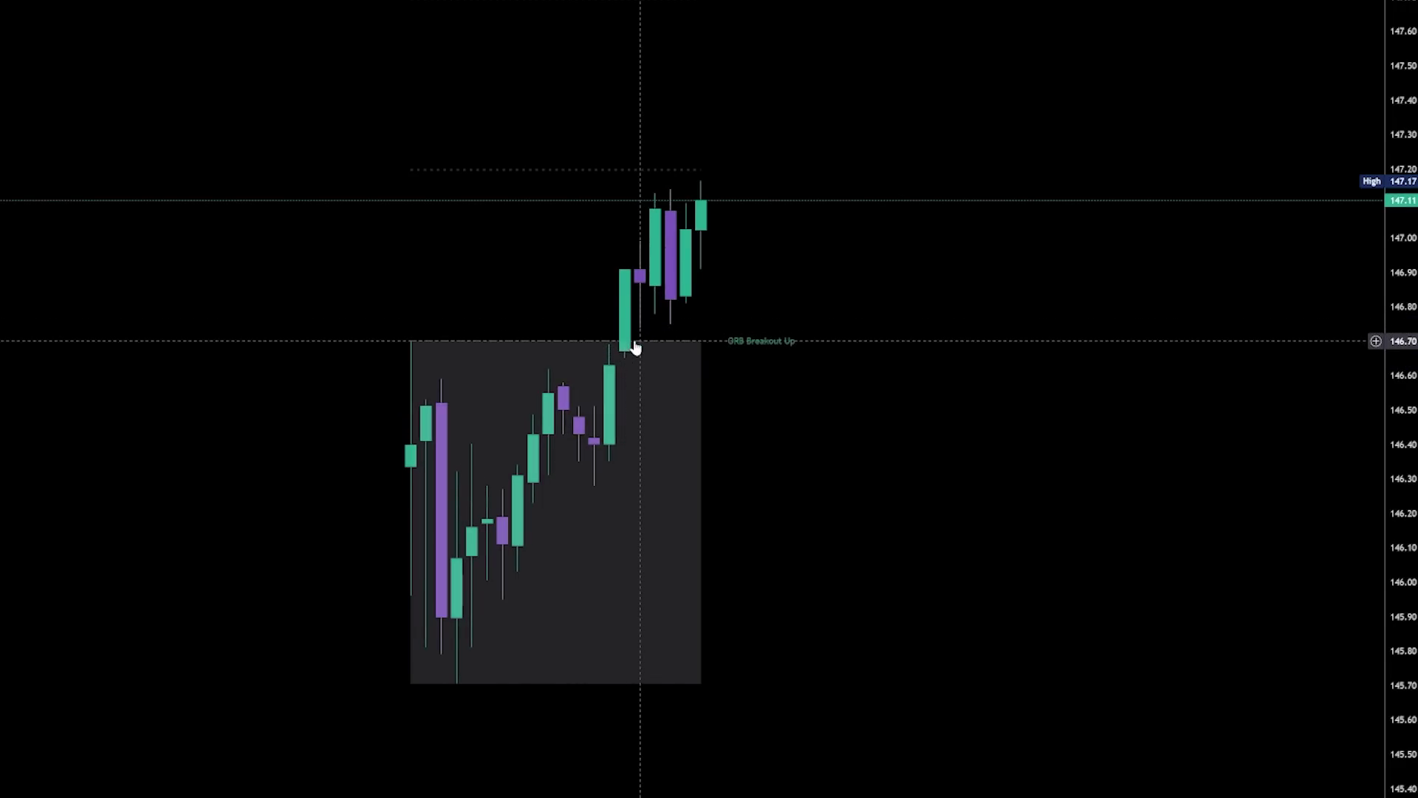
{"action": "left_click_drag", "start_coordinate": [732, 275], "coordinate": [731, 343]}
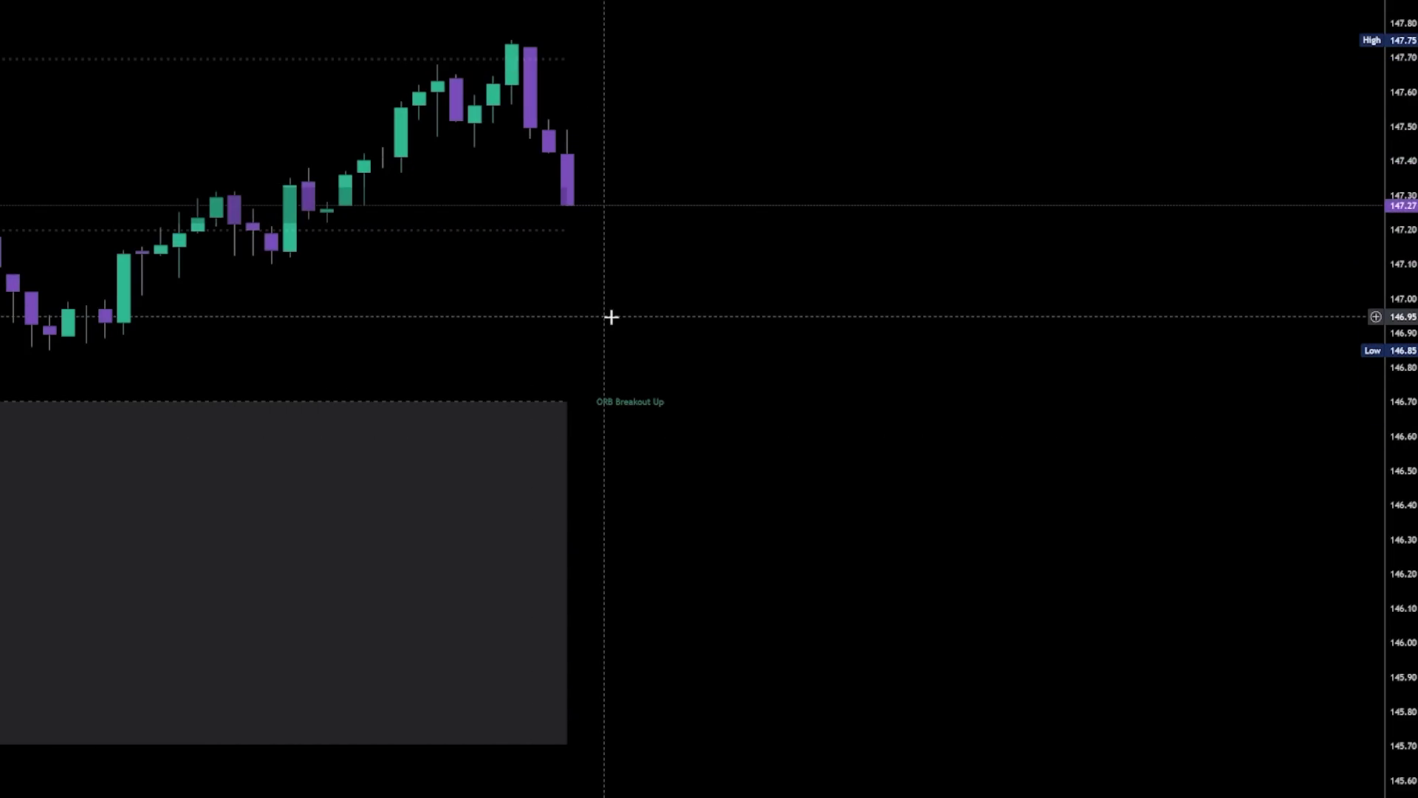
- Place the text label "Entry for calls" beside the breakout candle, just below the upper edge of the opening range
{"action": "left_click_drag", "start_coordinate": [611, 317], "coordinate": [1108, 373]}
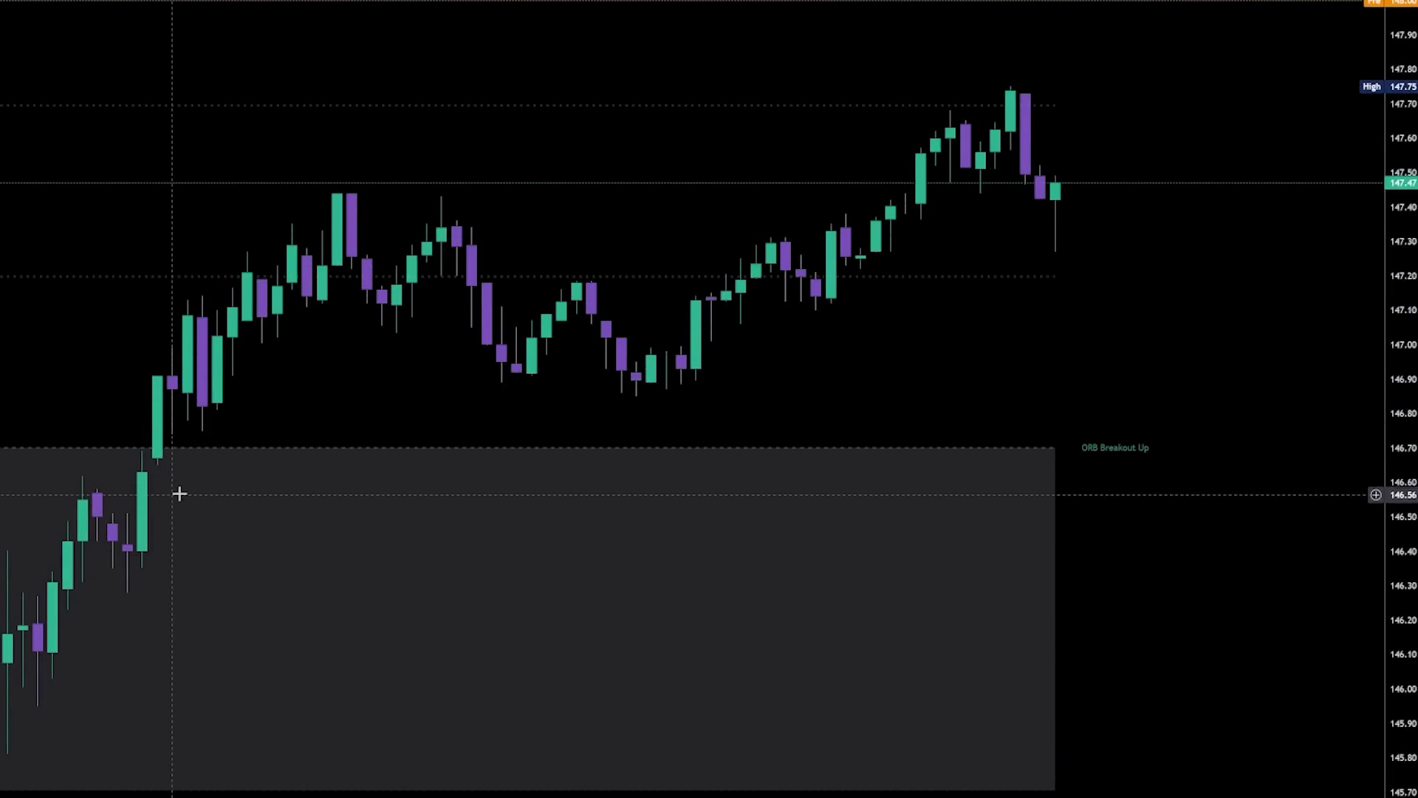
{"action": "left_click_drag", "start_coordinate": [179, 494], "coordinate": [339, 455]}
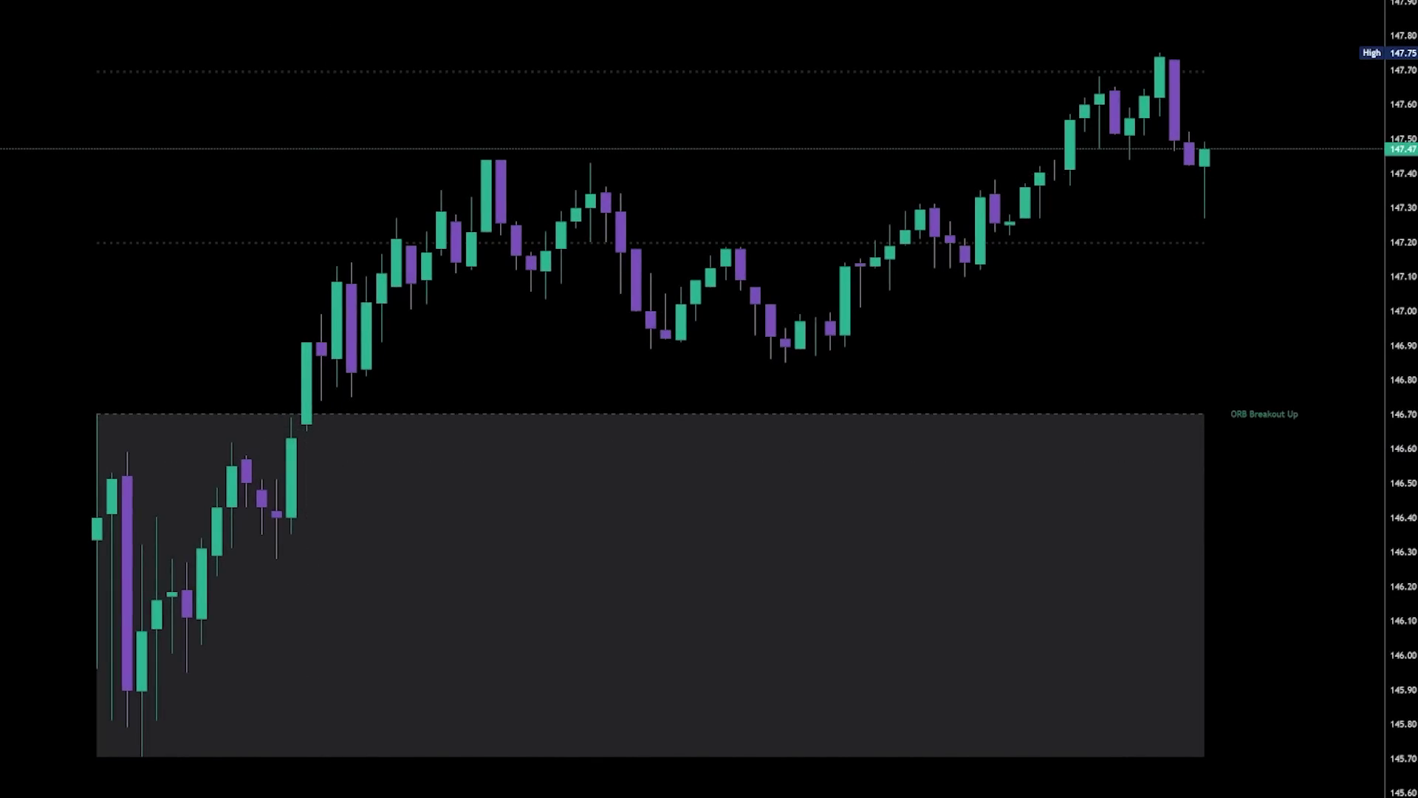
{"action": "left_click", "coordinate": [338, 467]}
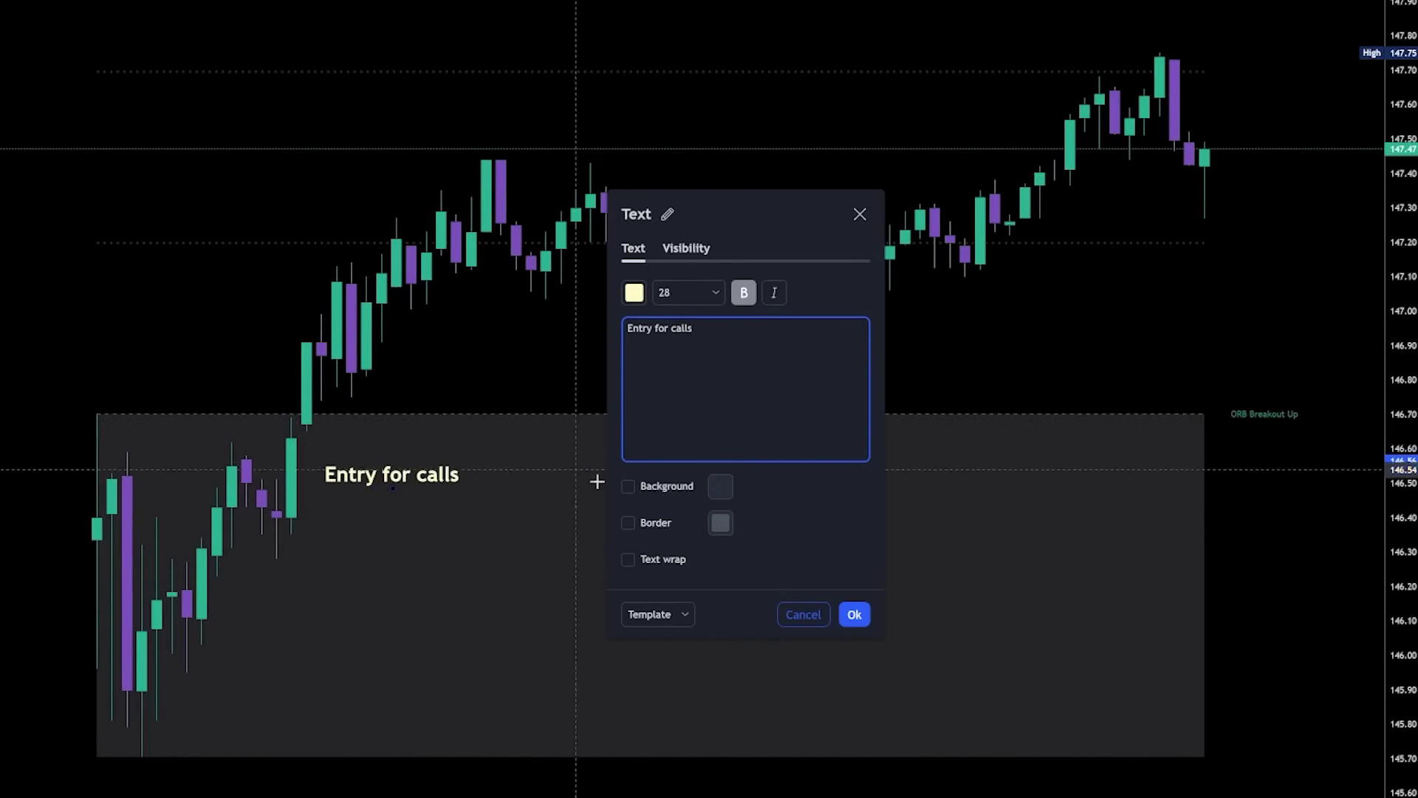
{"action": "left_click", "coordinate": [855, 615]}
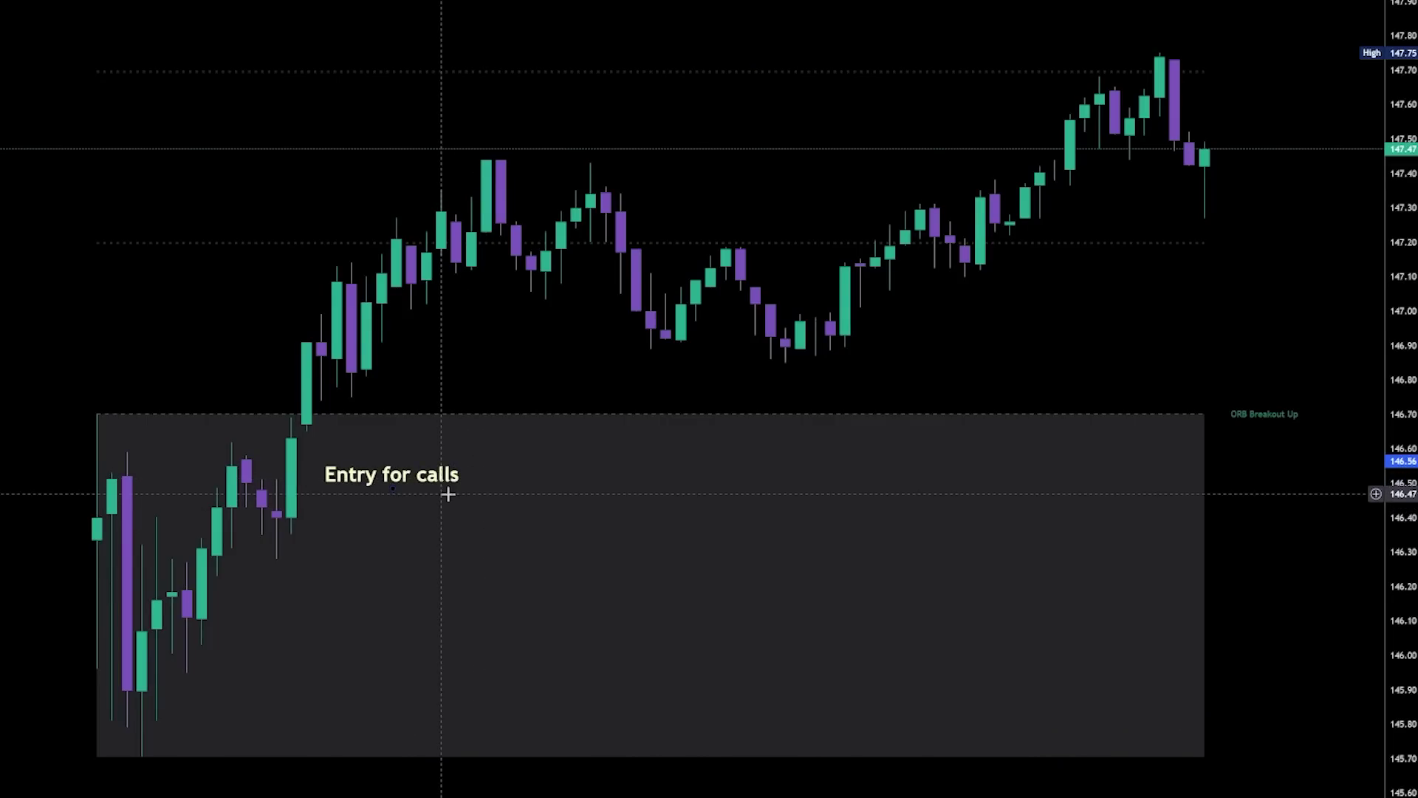
{"action": "left_click_drag", "start_coordinate": [437, 479], "coordinate": [443, 447]}
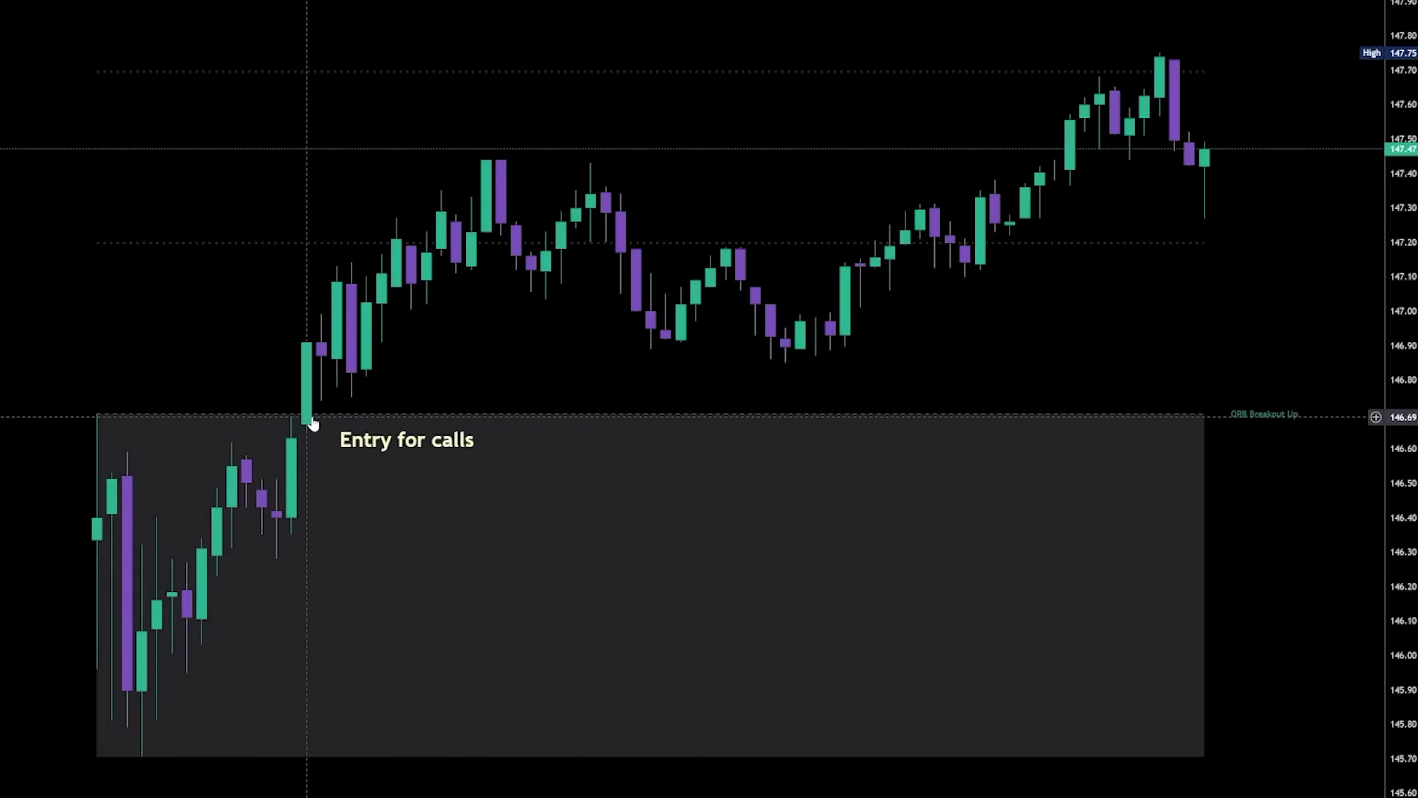
{"action": "mouse_move", "coordinate": [384, 450]}
{"action": "left_mouse_down"}
{"action": "mouse_move", "coordinate": [351, 444]}
{"action": "mouse_move", "coordinate": [383, 443]}
{"action": "left_mouse_up"}
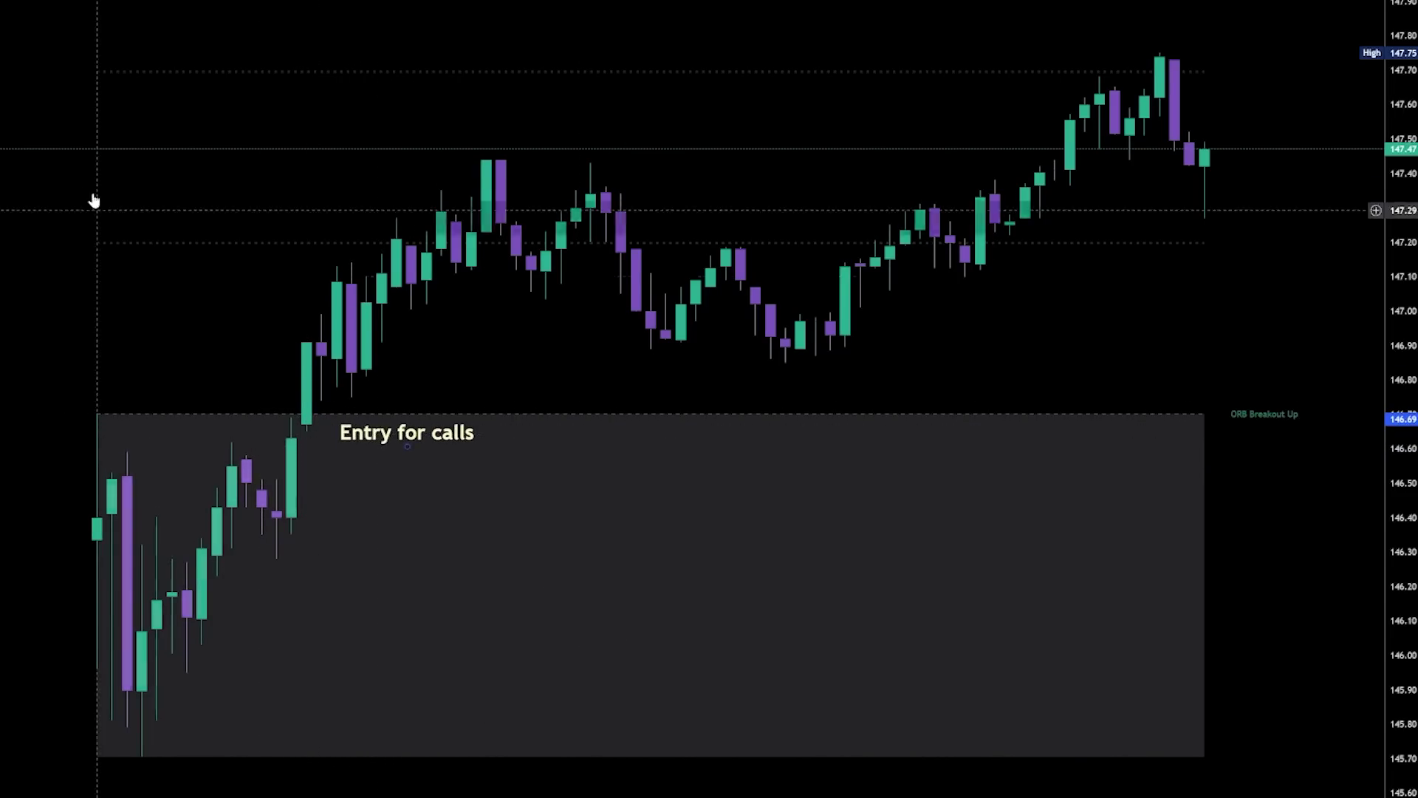
- Label the first dashed target line "Take profit" at about 147.20 and the upper one "Take more profit" at about 147.71
{"action": "left_click", "coordinate": [397, 241]}
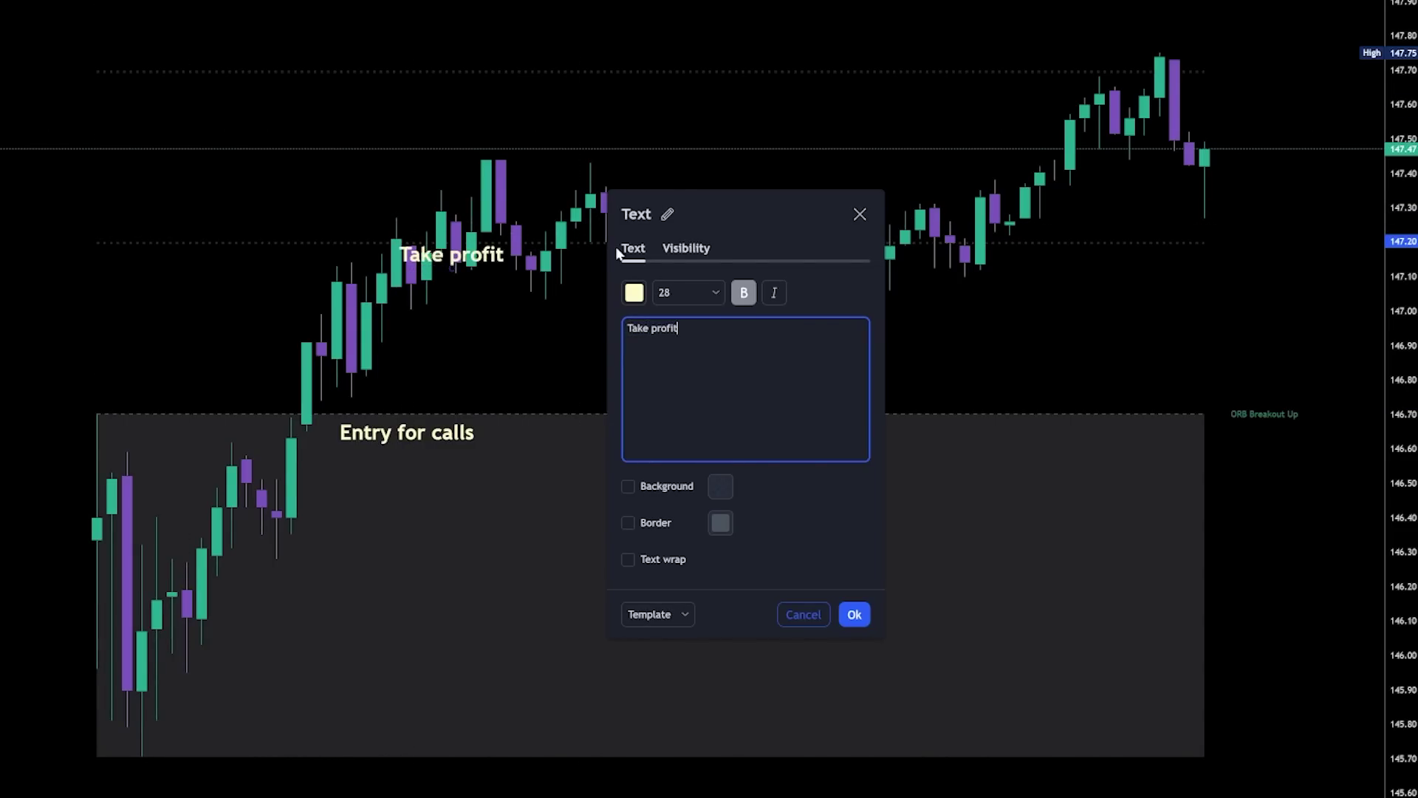
{"action": "left_click", "coordinate": [865, 613]}
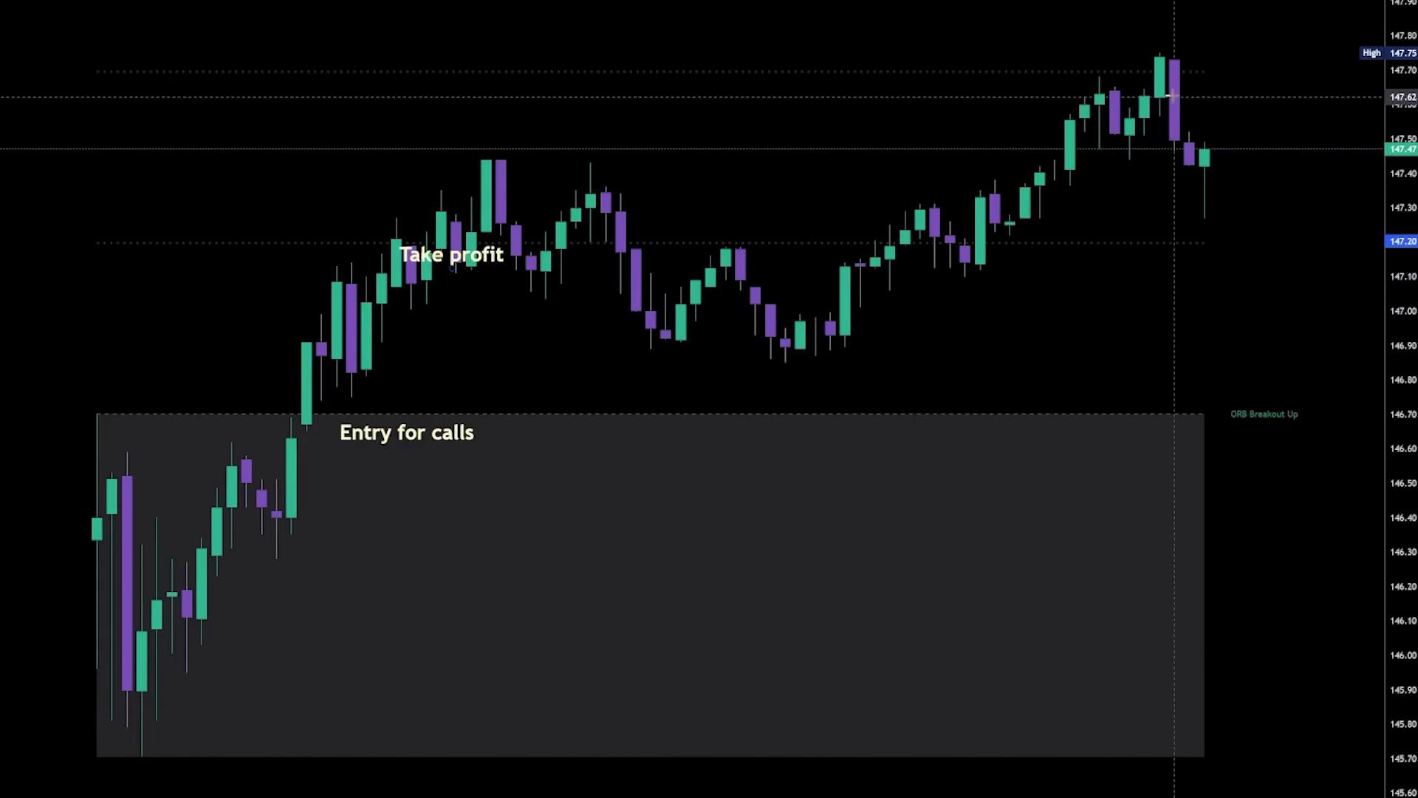
{"action": "left_click", "coordinate": [1270, 90]}
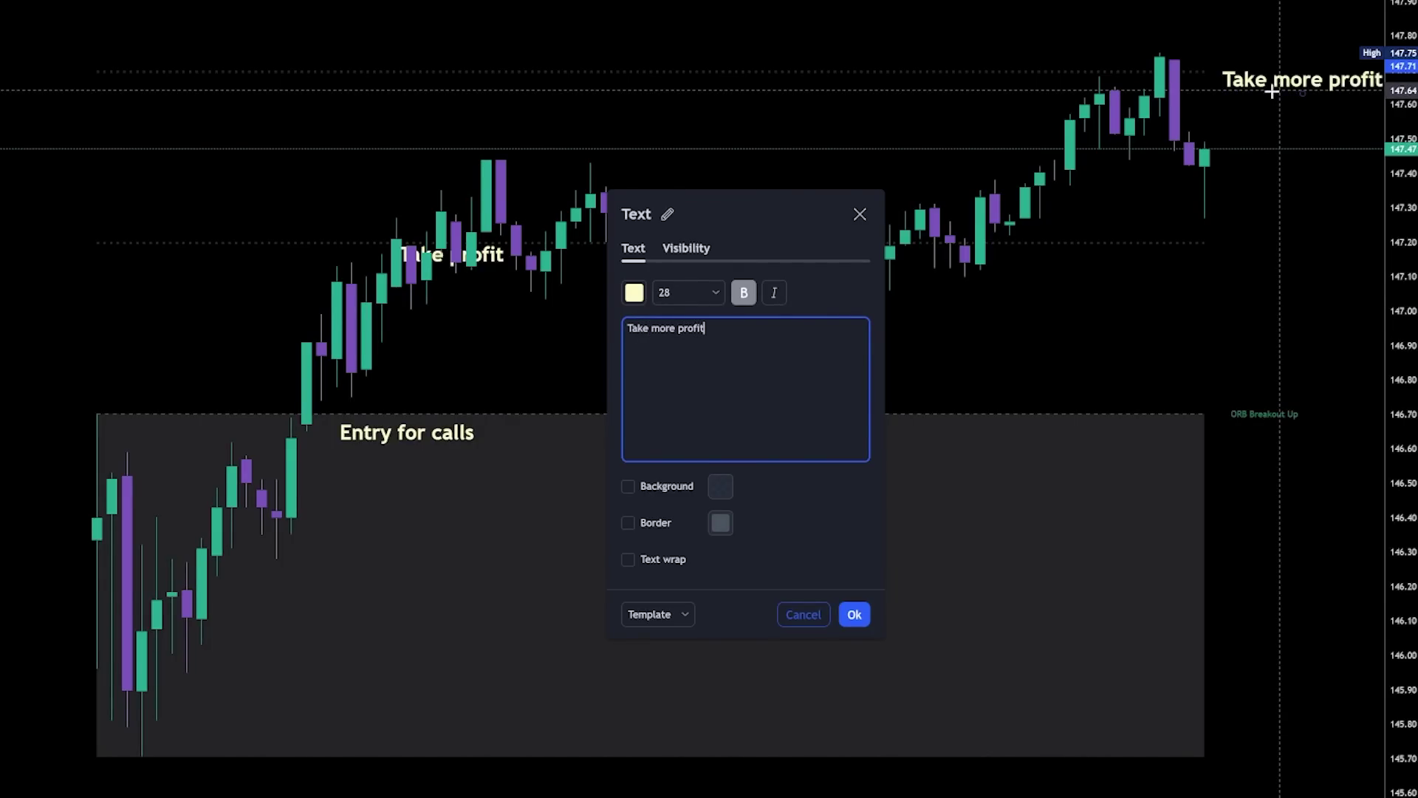
{"action": "left_click", "coordinate": [855, 613]}
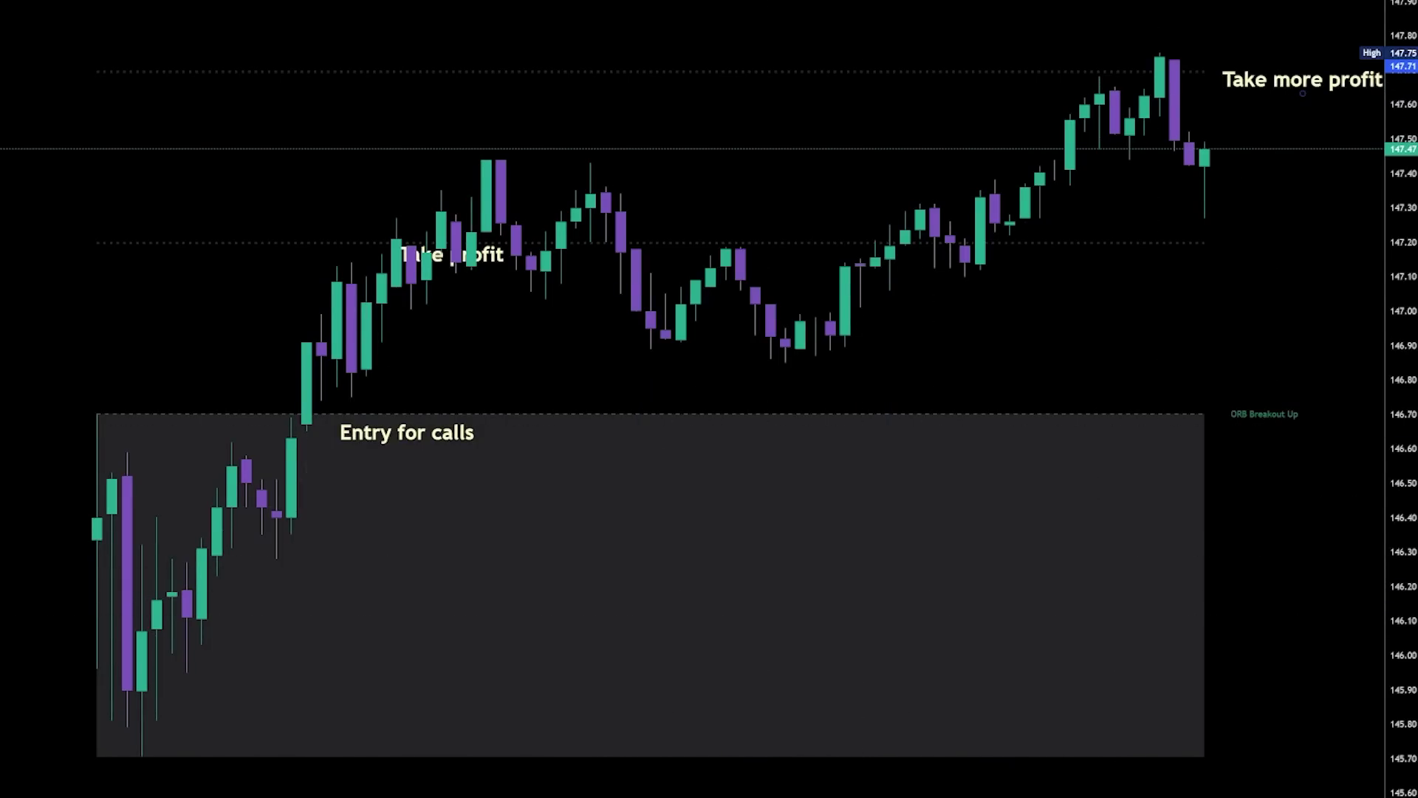
{"action": "left_click_drag", "start_coordinate": [1312, 224], "coordinate": [1047, 265]}
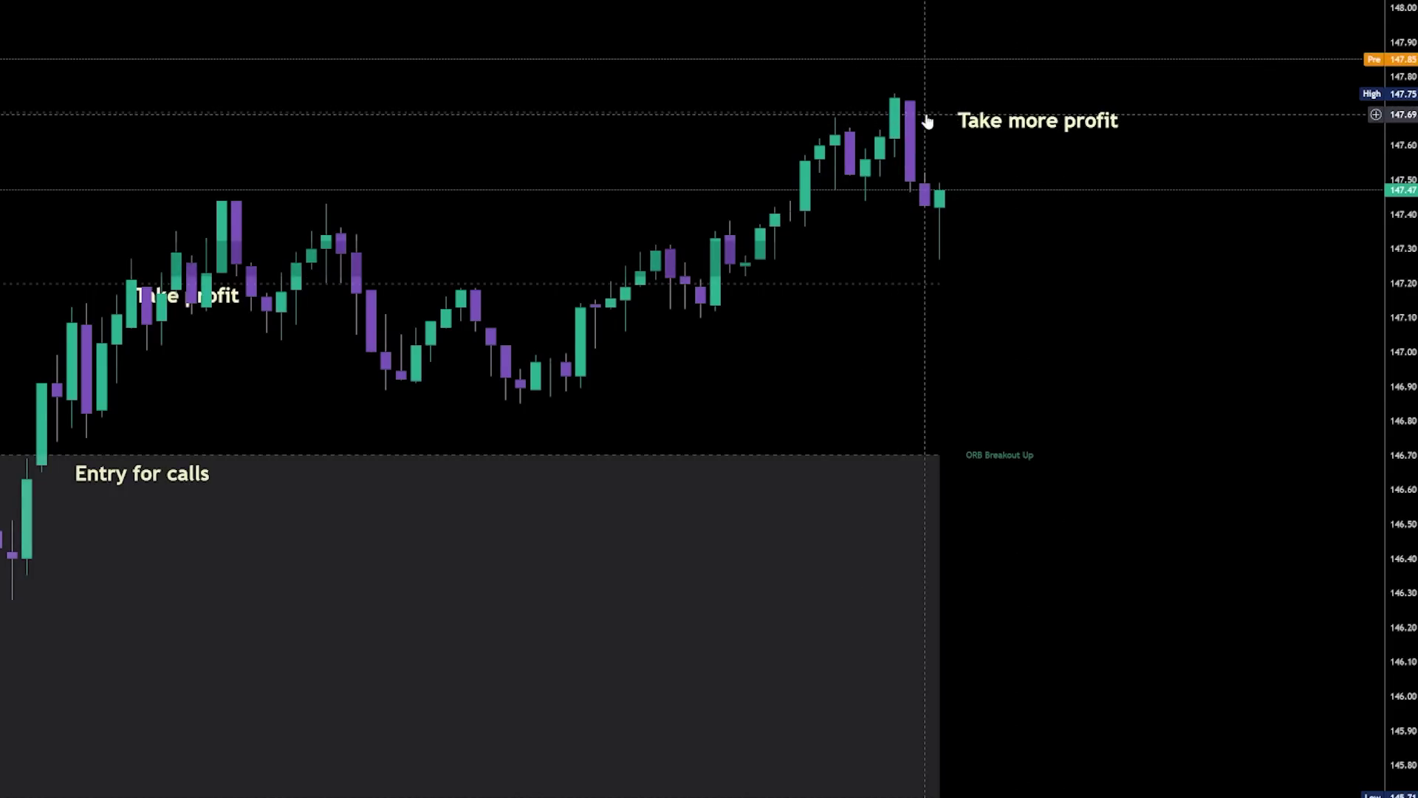
{"action": "left_click_drag", "start_coordinate": [1084, 227], "coordinate": [1223, 145]}
{"action": "scroll", "coordinate": [1222, 145], "scroll_direction": "down", "scroll_amount": 3}
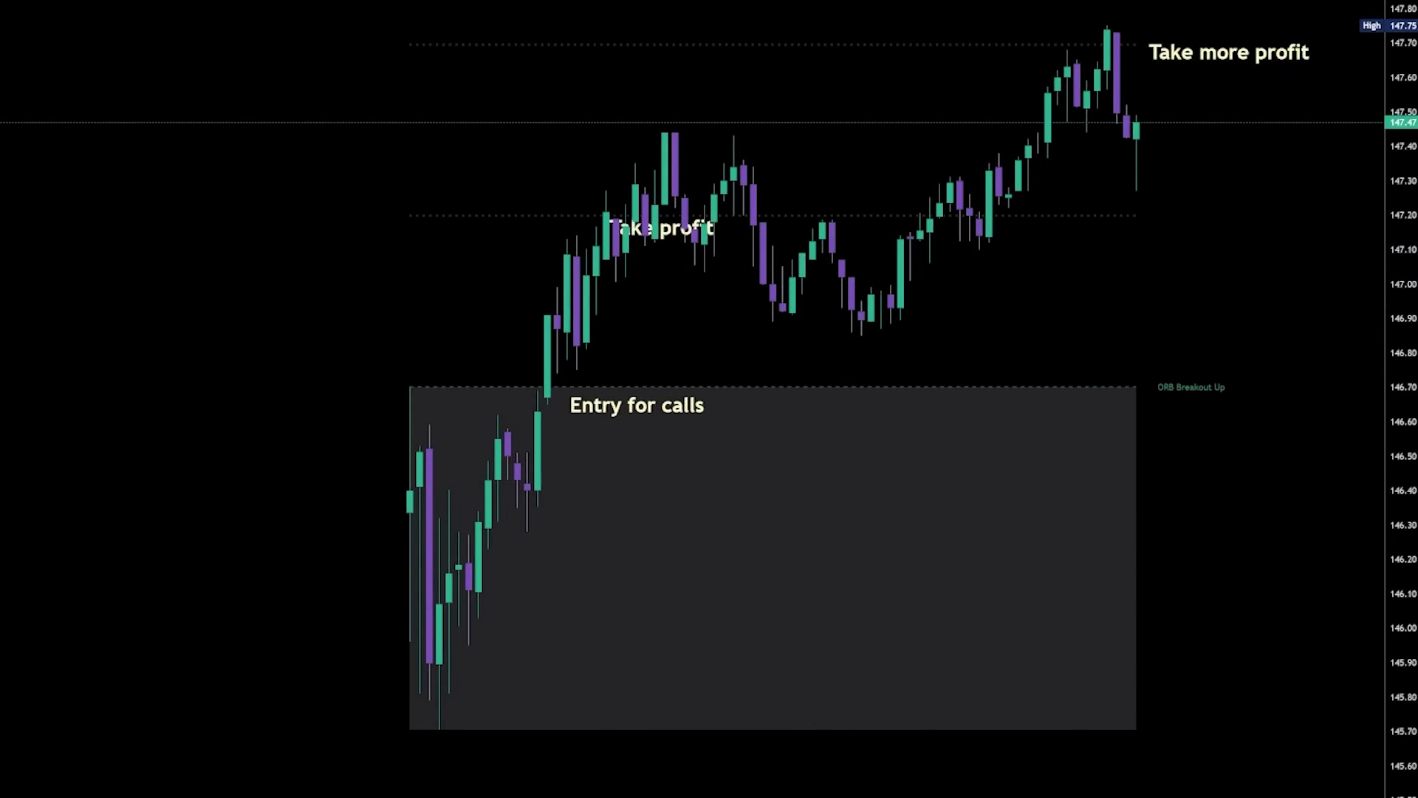
{"action": "left_click_drag", "start_coordinate": [1097, 240], "coordinate": [1199, 260]}
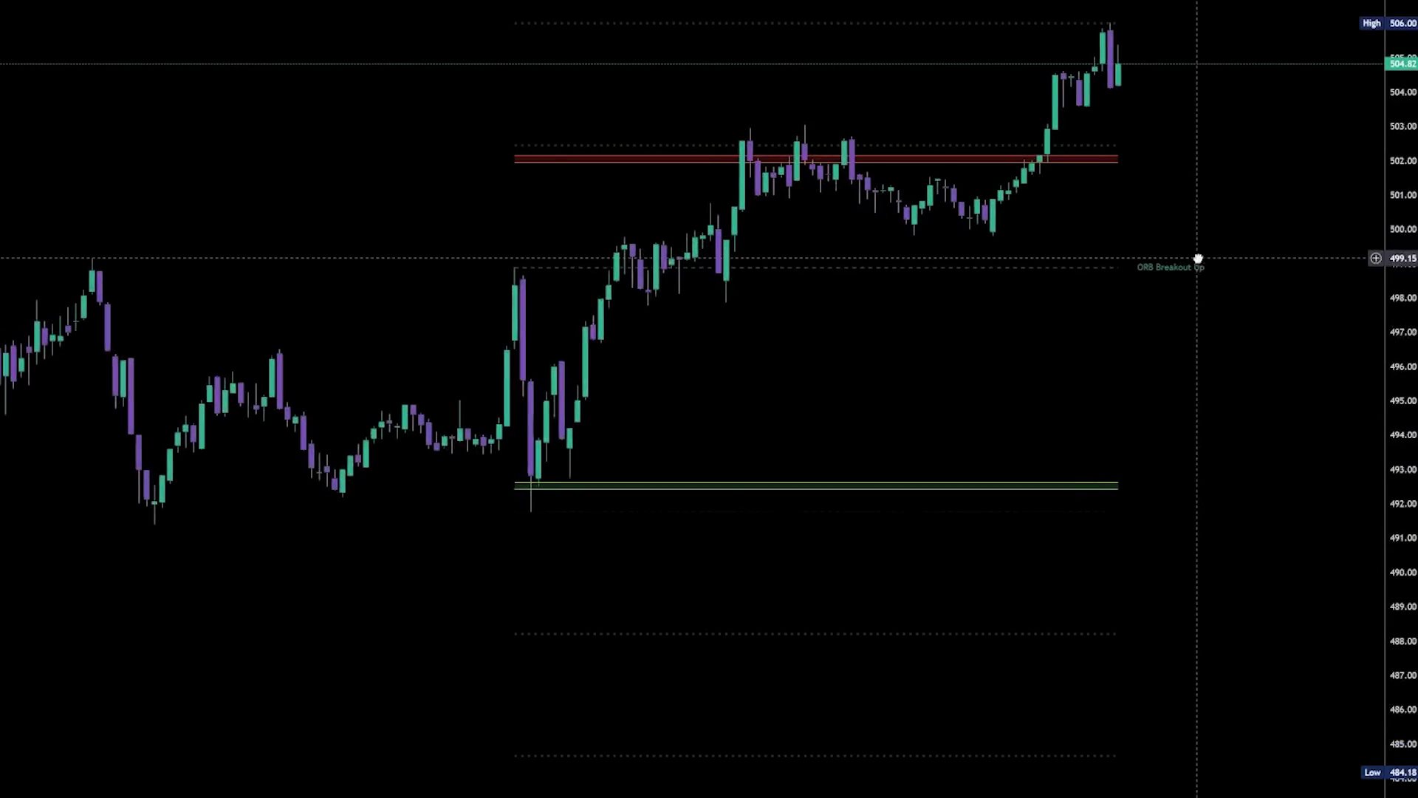
- Examine how price behaves around the red and green average daily range zones and the ORB Breakout Up line
{"action": "scroll", "coordinate": [1355, 352], "scroll_direction": "up", "scroll_amount": 2}
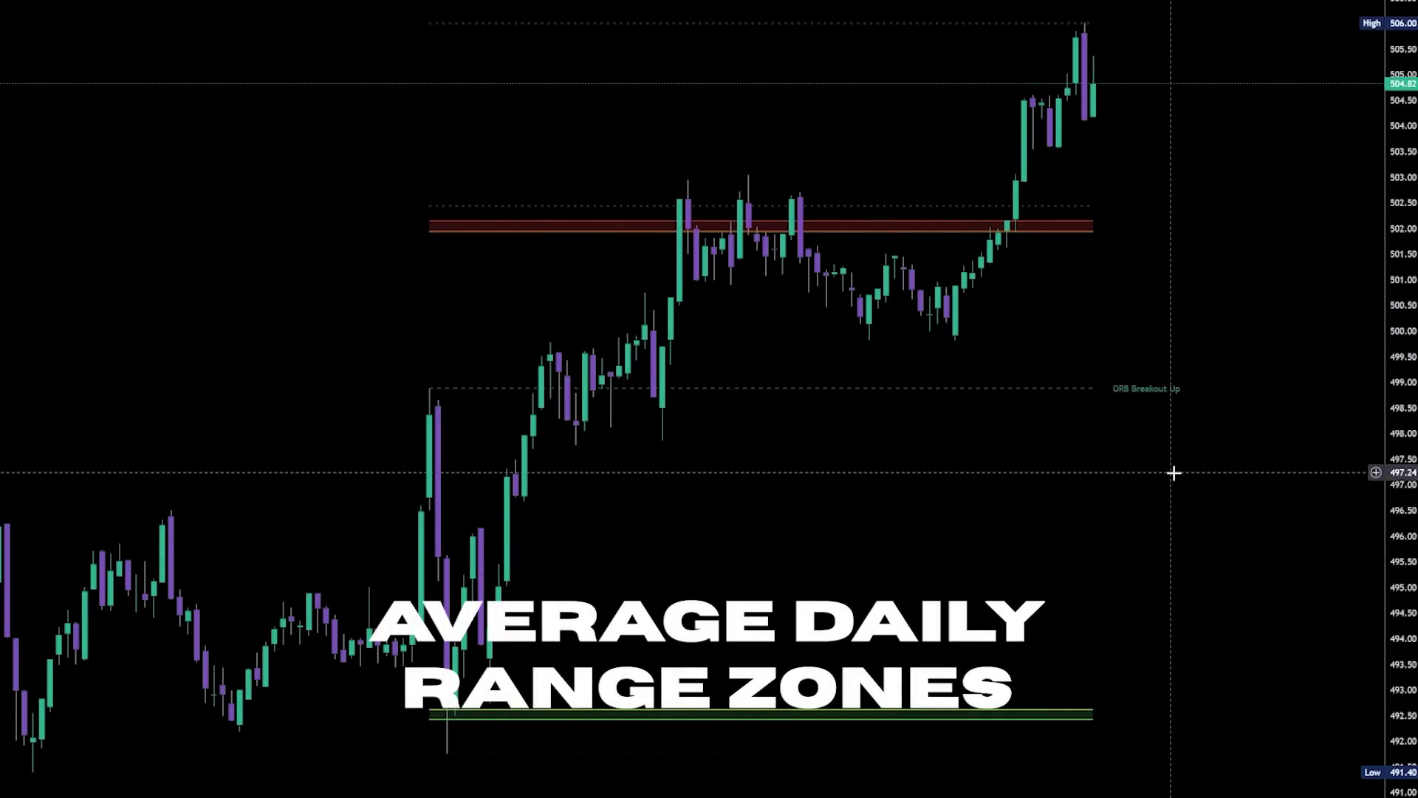
{"action": "left_click_drag", "start_coordinate": [1175, 473], "coordinate": [1202, 476]}
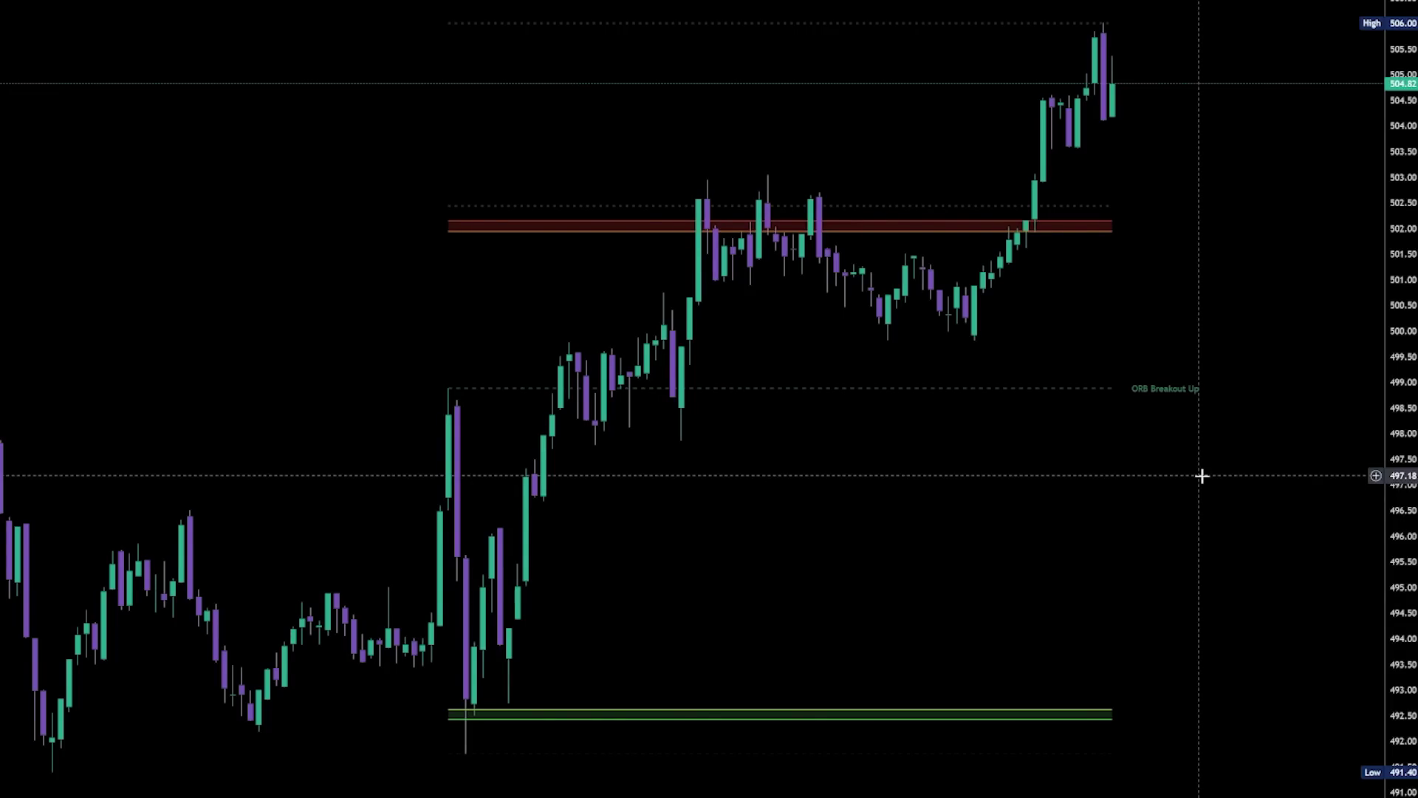
{"action": "scroll", "coordinate": [1202, 476], "scroll_direction": "up", "scroll_amount": 2}
{"action": "scroll", "coordinate": [1202, 471], "scroll_direction": "down", "scroll_amount": 1}
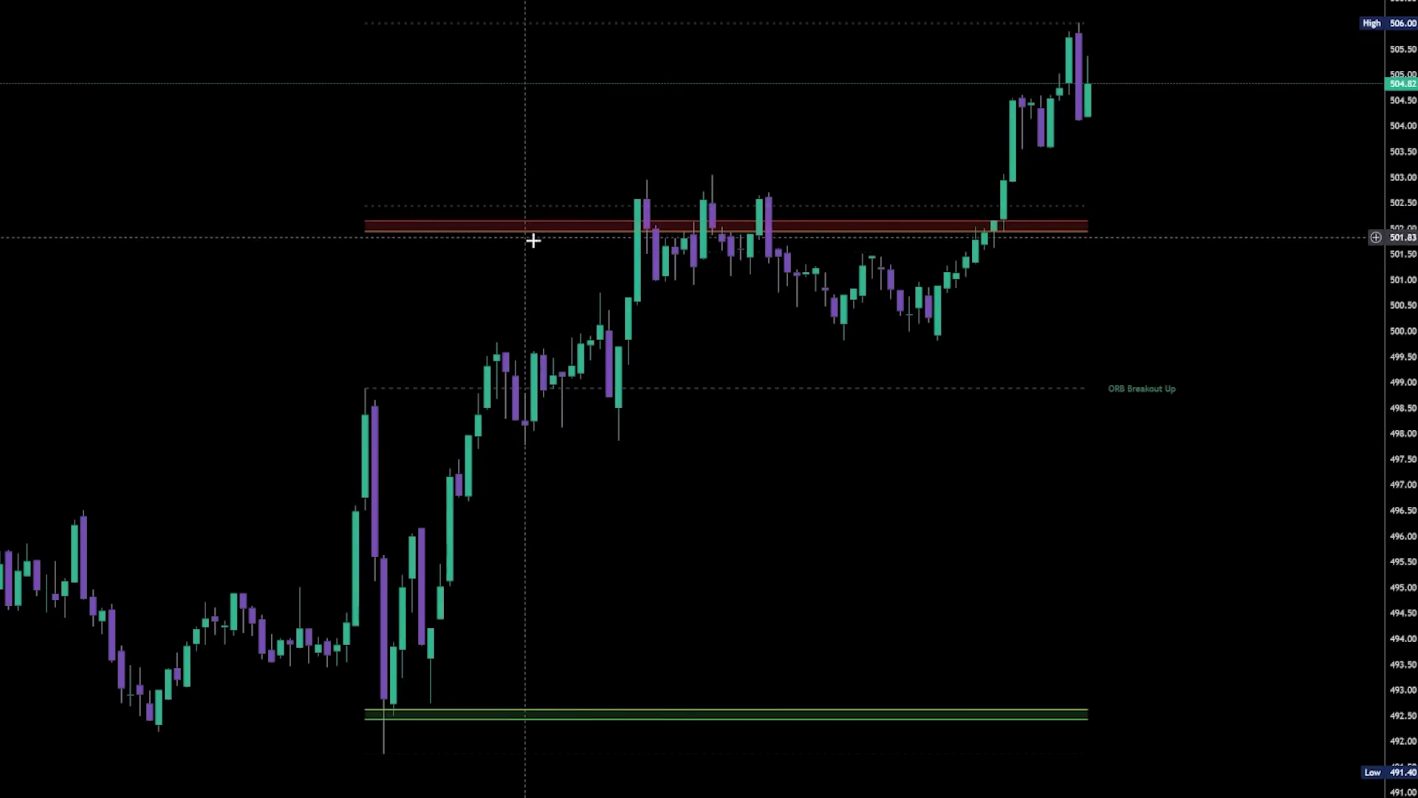
{"action": "scroll", "coordinate": [507, 244], "scroll_direction": "up", "scroll_amount": 1}
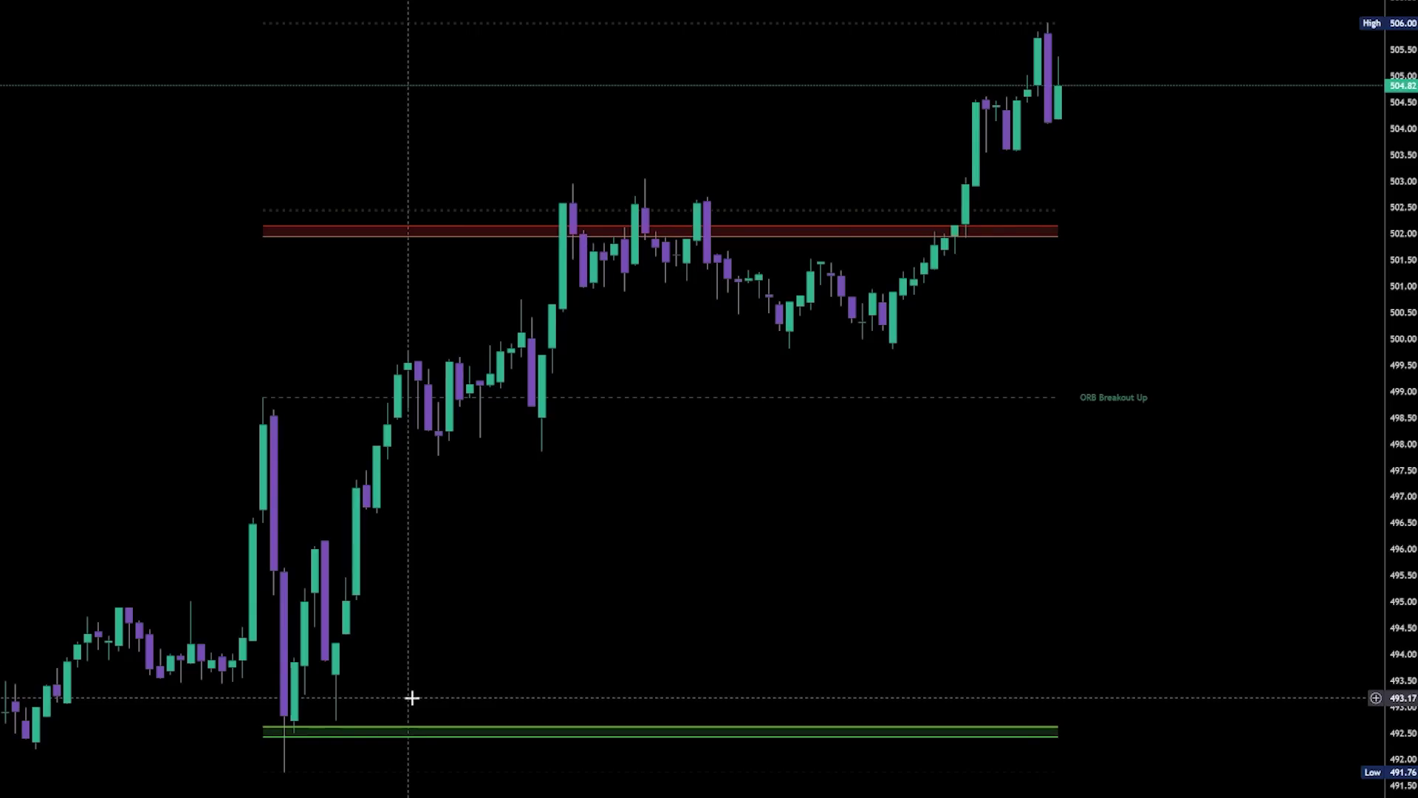
{"action": "scroll", "coordinate": [664, 683], "scroll_direction": "right", "scroll_amount": 3}
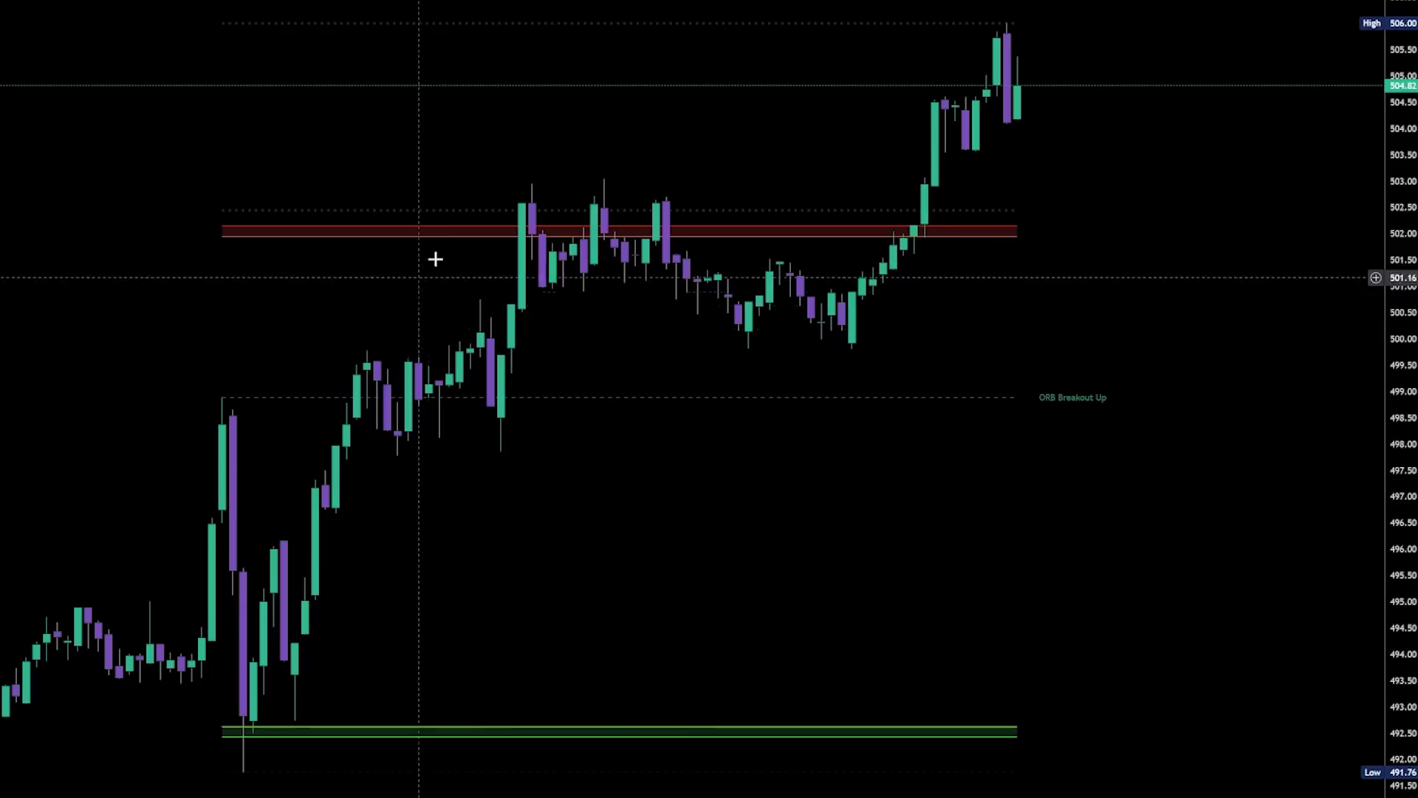
{"action": "scroll", "coordinate": [340, 515], "scroll_direction": "left", "scroll_amount": 1}
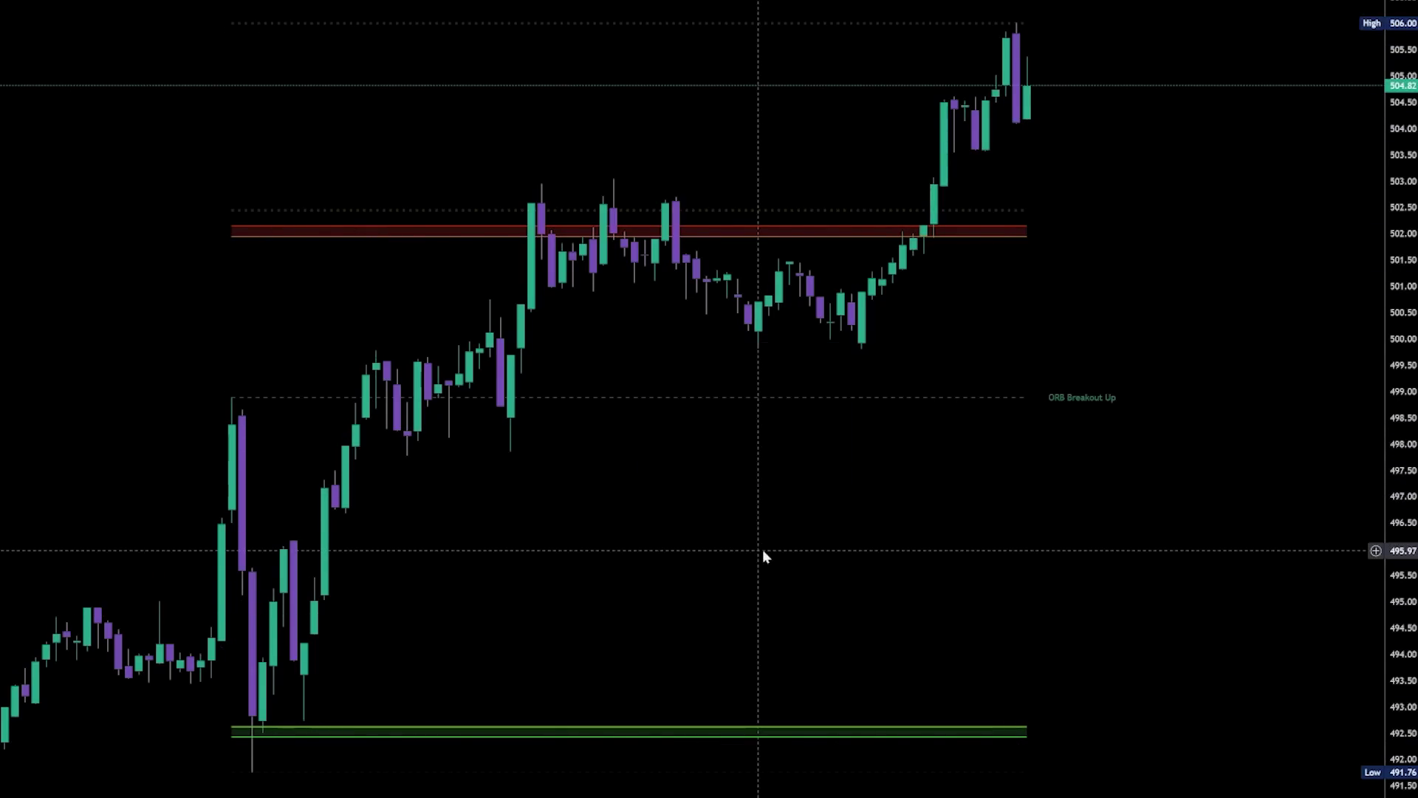
- View the chart on the 1-minute timeframe and return it to the 5-minute timeframe
{"action": "key", "text": "1"}
{"action": "key", "text": "Return"}
{"action": "scroll", "coordinate": [800, 536], "scroll_direction": "down", "scroll_amount": 3}
{"action": "left_click_drag", "start_coordinate": [813, 529], "coordinate": [1085, 573]}
{"action": "scroll", "coordinate": [1086, 573], "scroll_direction": "up", "scroll_amount": 3}
{"action": "key", "text": "5"}
{"action": "key", "text": "Return"}
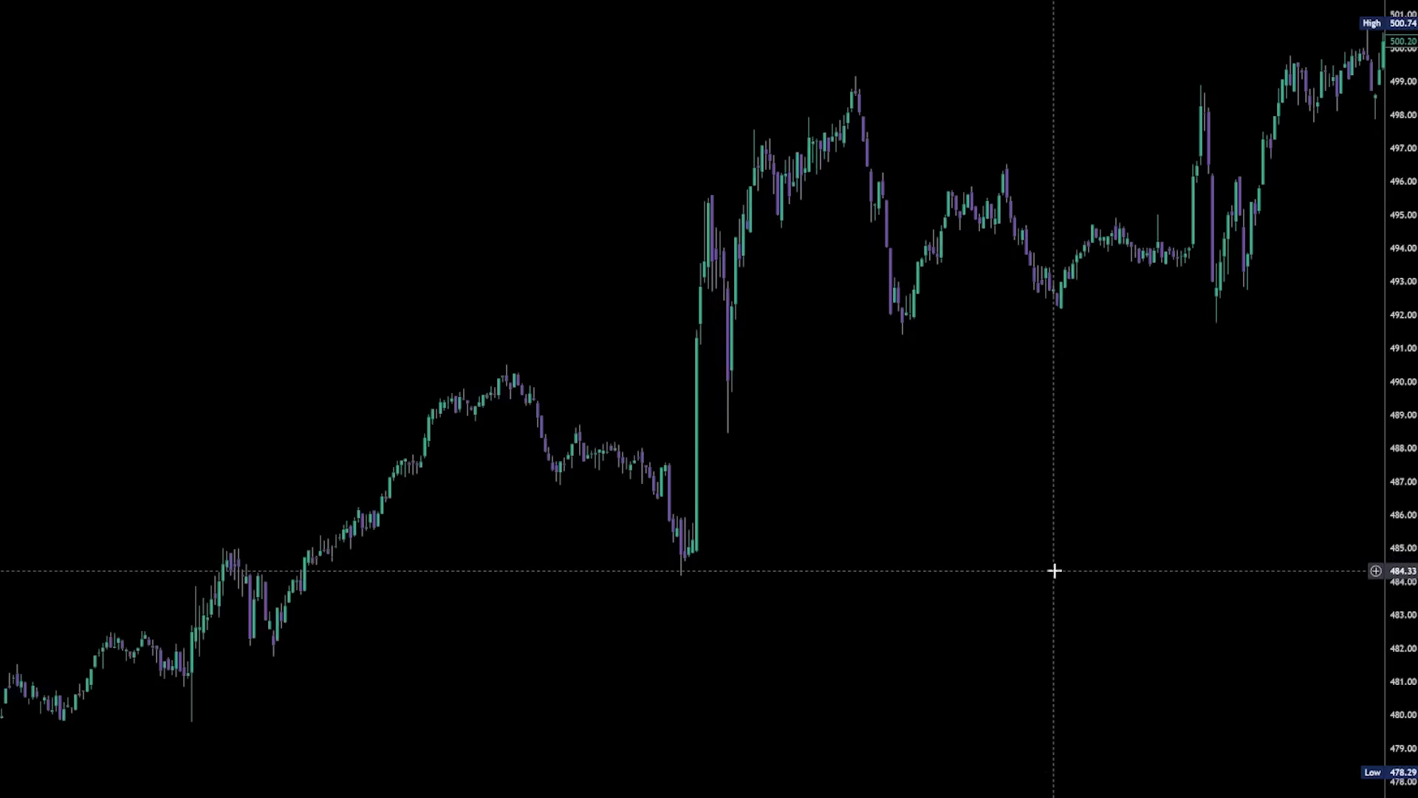
- Sketch yellow brush arcs over the three price peaks at the red average daily range zone and a stroke along the decline after them
{"action": "left_click_drag", "start_coordinate": [1260, 497], "coordinate": [712, 586]}
{"action": "scroll", "coordinate": [671, 506], "scroll_direction": "up", "scroll_amount": 2}
{"action": "scroll", "coordinate": [597, 628], "scroll_direction": "up", "scroll_amount": 2}
{"action": "left_click_drag", "start_coordinate": [597, 628], "coordinate": [623, 633]}
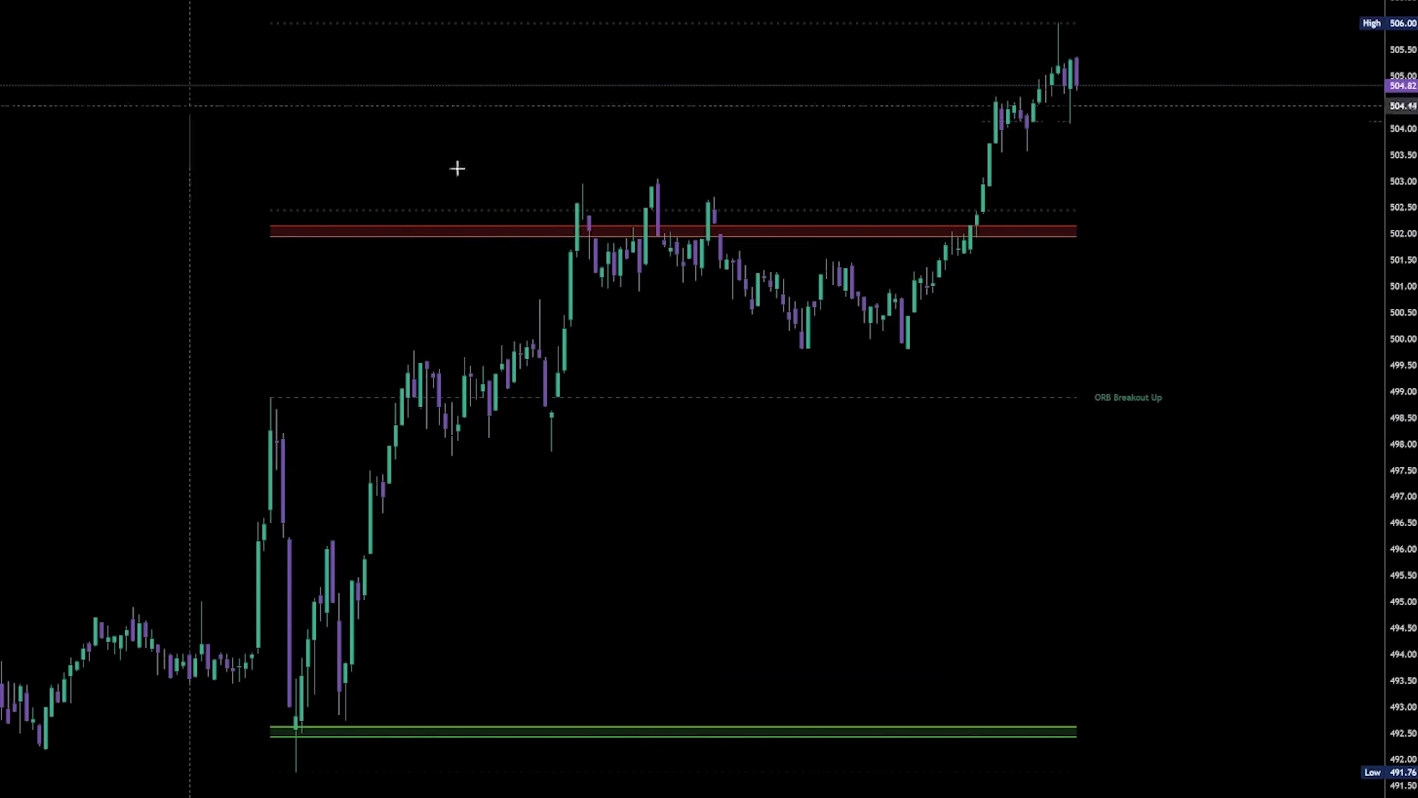
{"action": "mouse_move", "coordinate": [565, 257]}
{"action": "left_mouse_down"}
{"action": "mouse_move", "coordinate": [587, 204]}
{"action": "mouse_move", "coordinate": [607, 256]}
{"action": "mouse_move", "coordinate": [664, 211]}
{"action": "mouse_move", "coordinate": [677, 243]}
{"action": "mouse_move", "coordinate": [733, 235]}
{"action": "mouse_move", "coordinate": [806, 351]}
{"action": "left_mouse_up"}
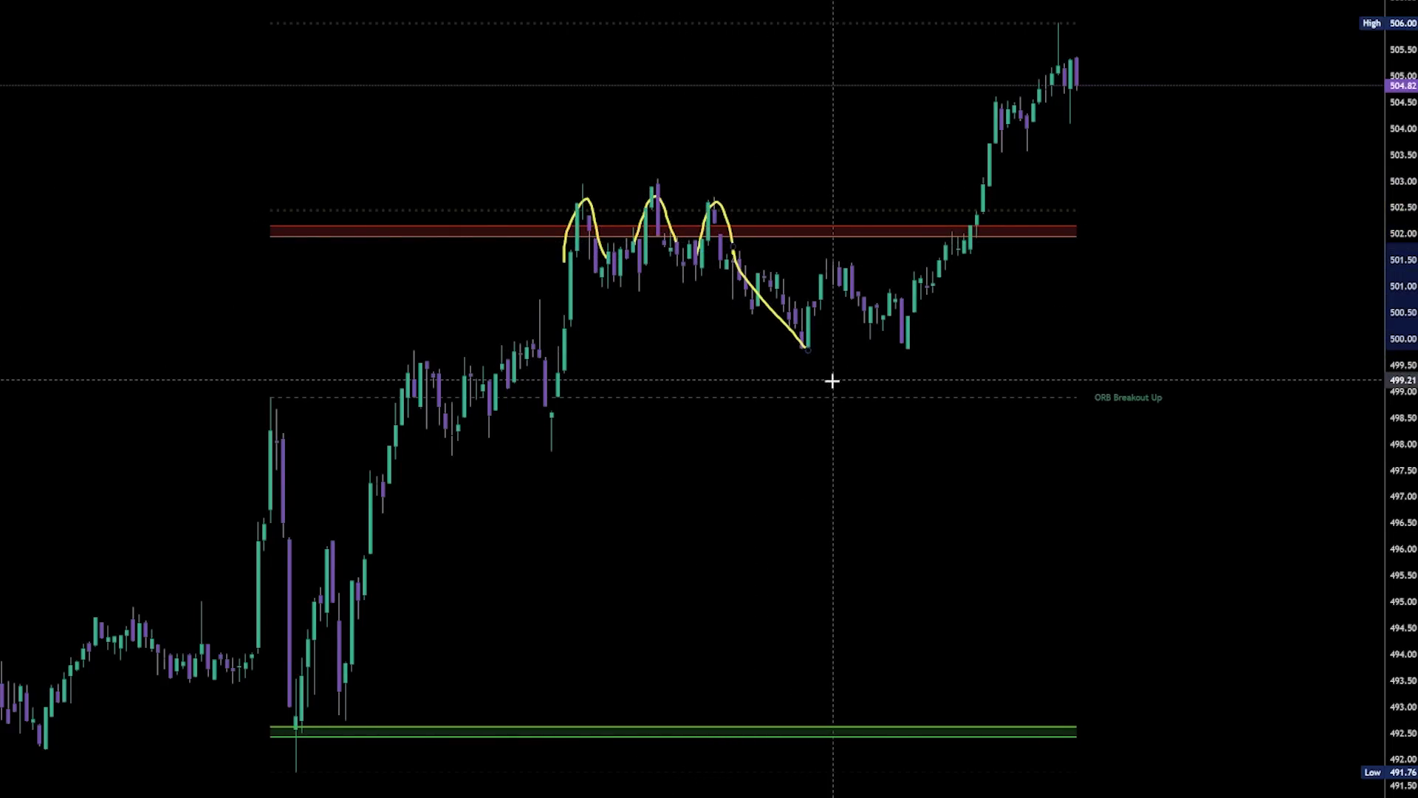
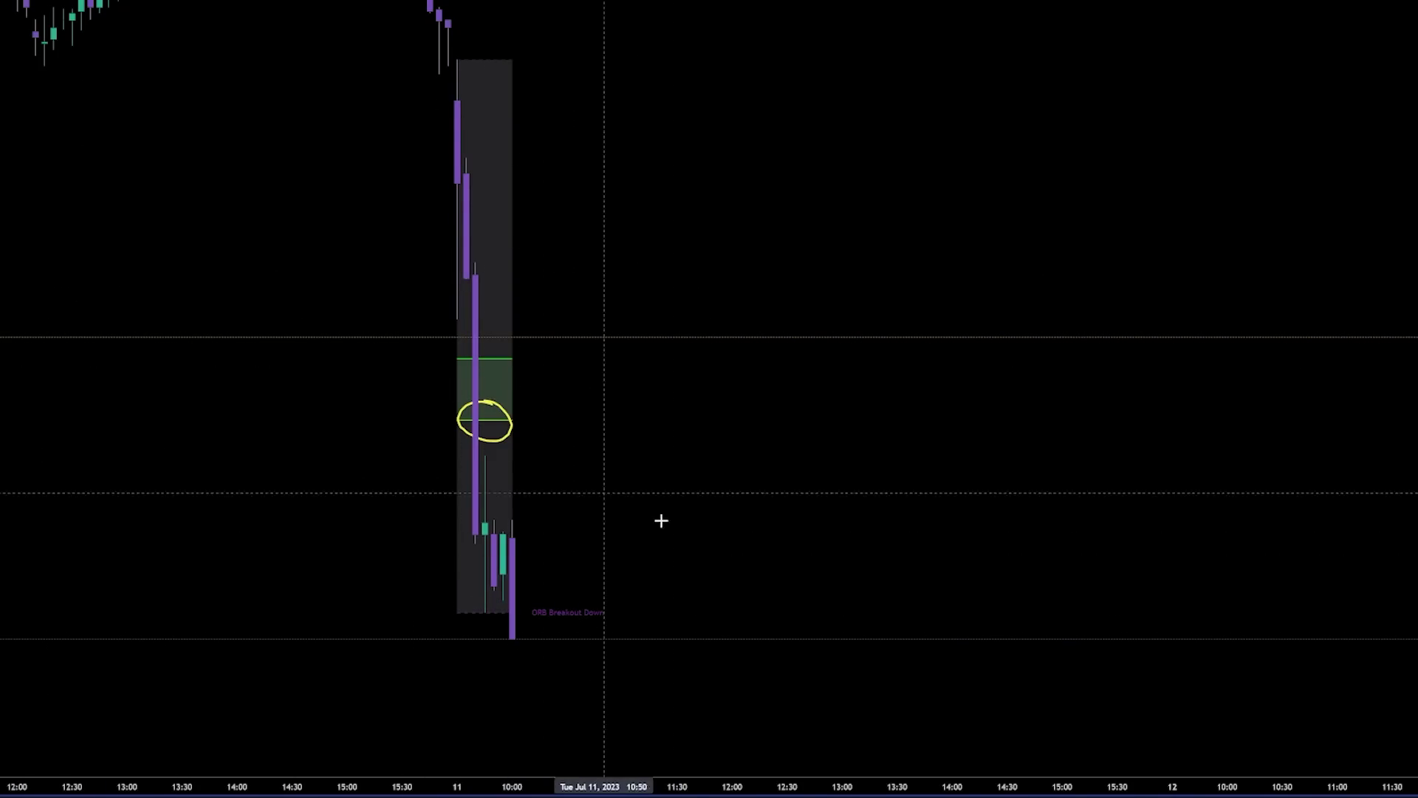
- Examine the replayed July 11 candles below the ORB Breakout Down line and around the dotted target levels
{"action": "left_click_drag", "start_coordinate": [605, 493], "coordinate": [637, 463]}
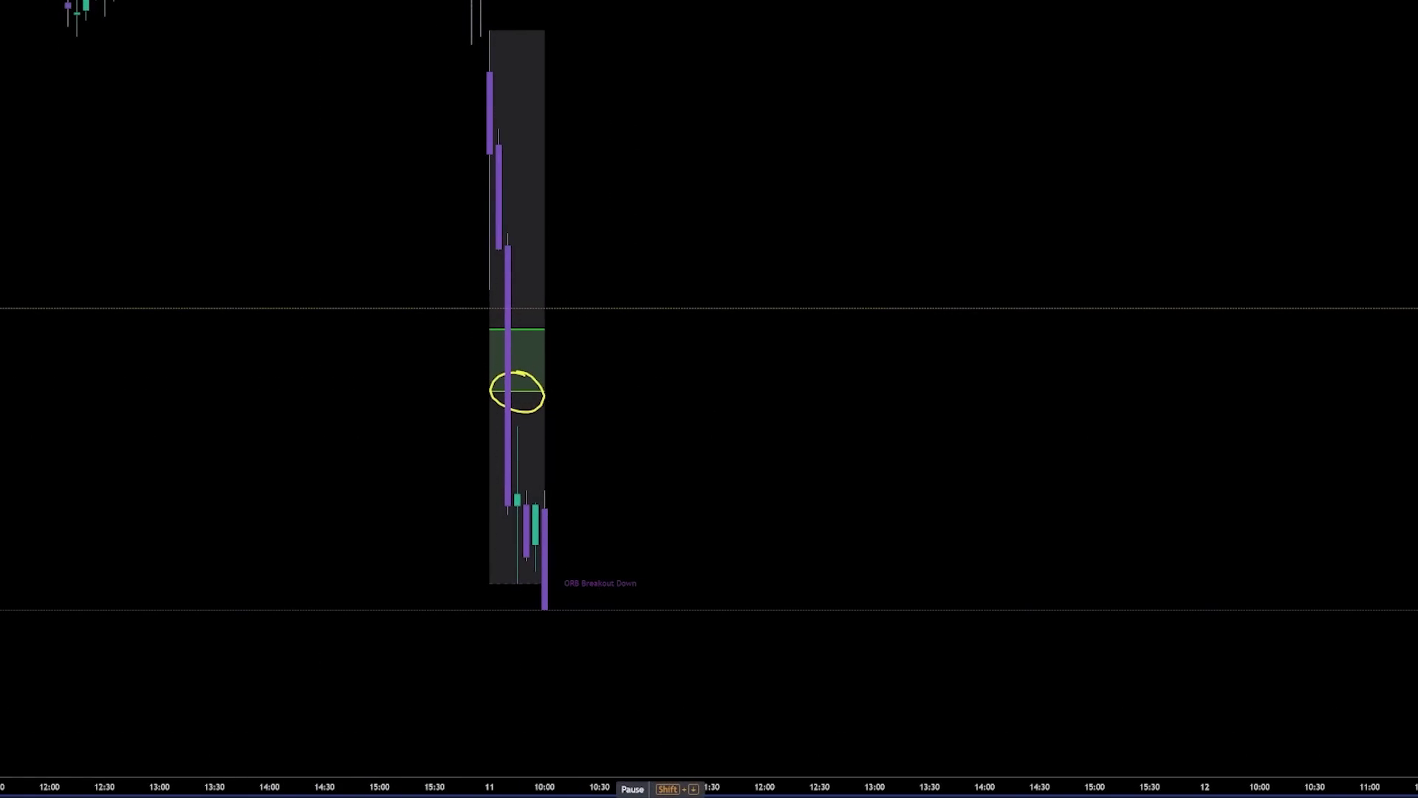
{"action": "scroll", "coordinate": [664, 782], "scroll_direction": "up", "scroll_amount": 5}
{"action": "left_click_drag", "start_coordinate": [690, 687], "coordinate": [813, 414]}
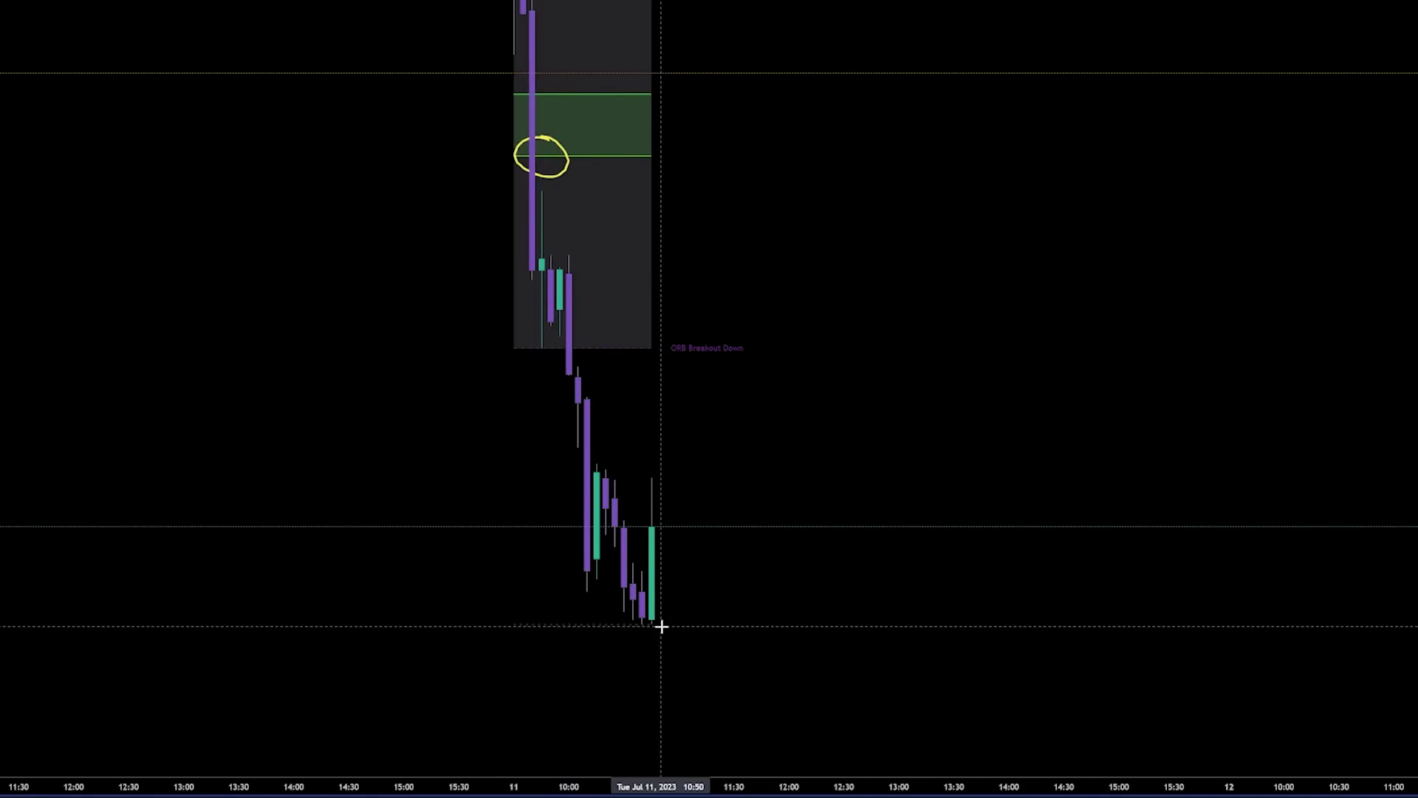
{"action": "left_click_drag", "start_coordinate": [763, 414], "coordinate": [716, 424]}
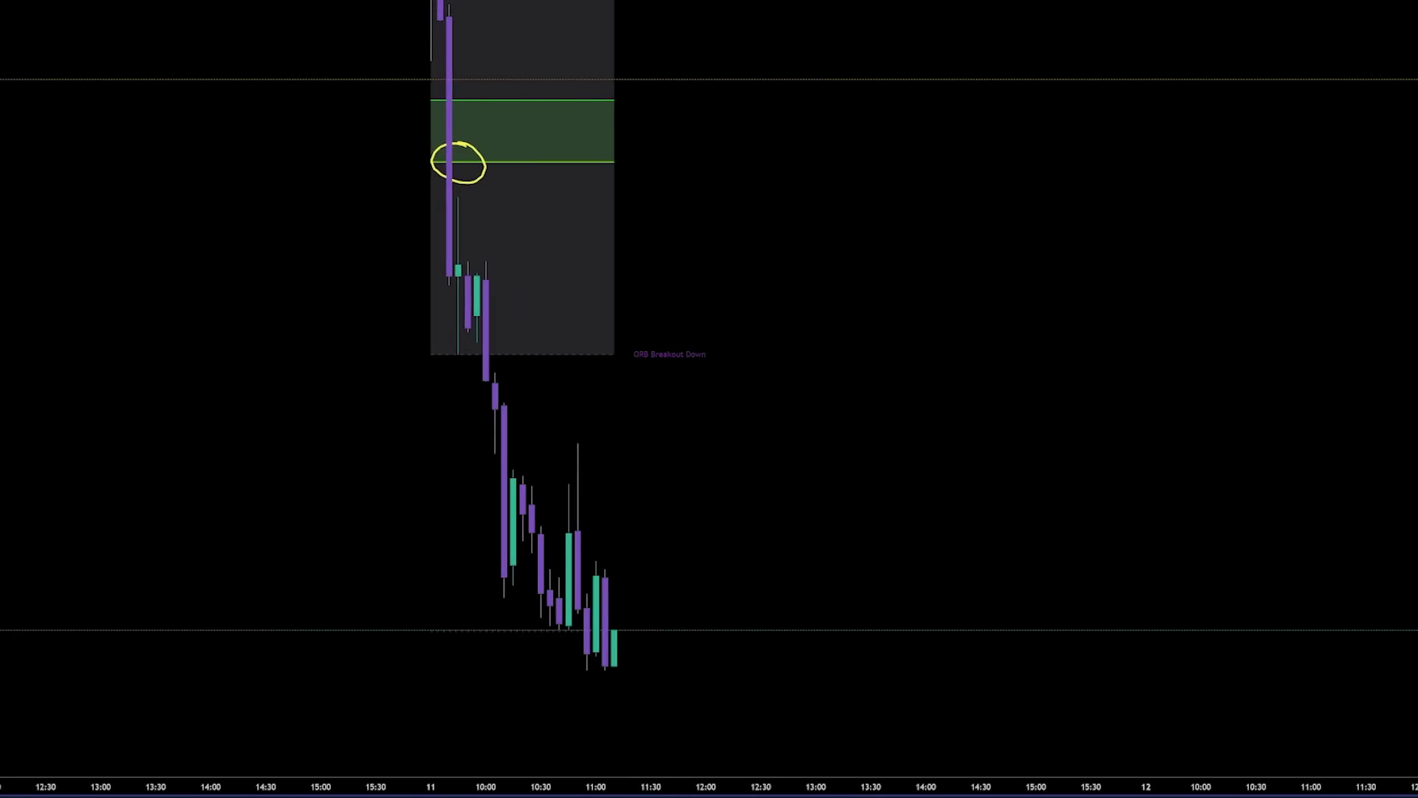
{"action": "left_click_drag", "start_coordinate": [744, 630], "coordinate": [763, 374]}
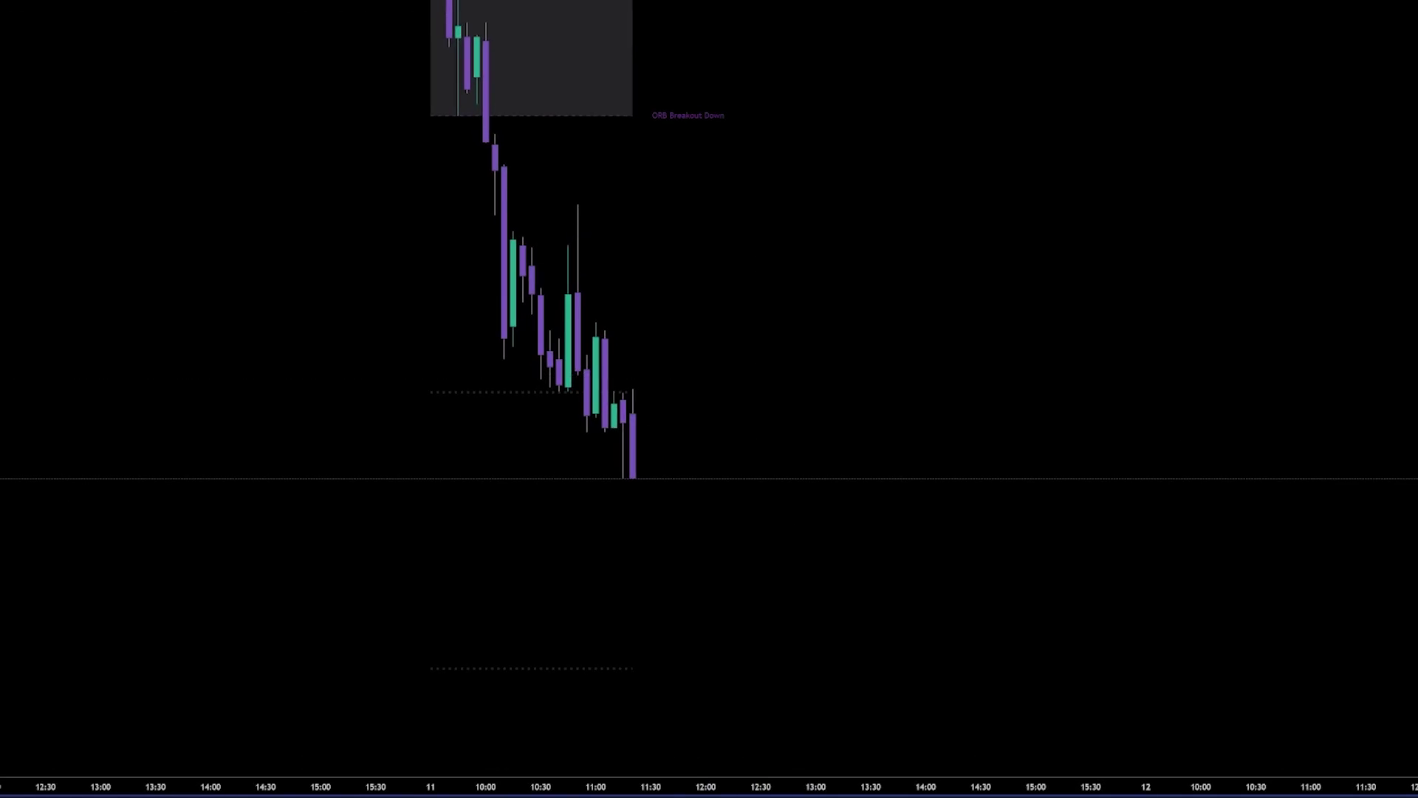
{"action": "left_click_drag", "start_coordinate": [772, 537], "coordinate": [795, 404]}
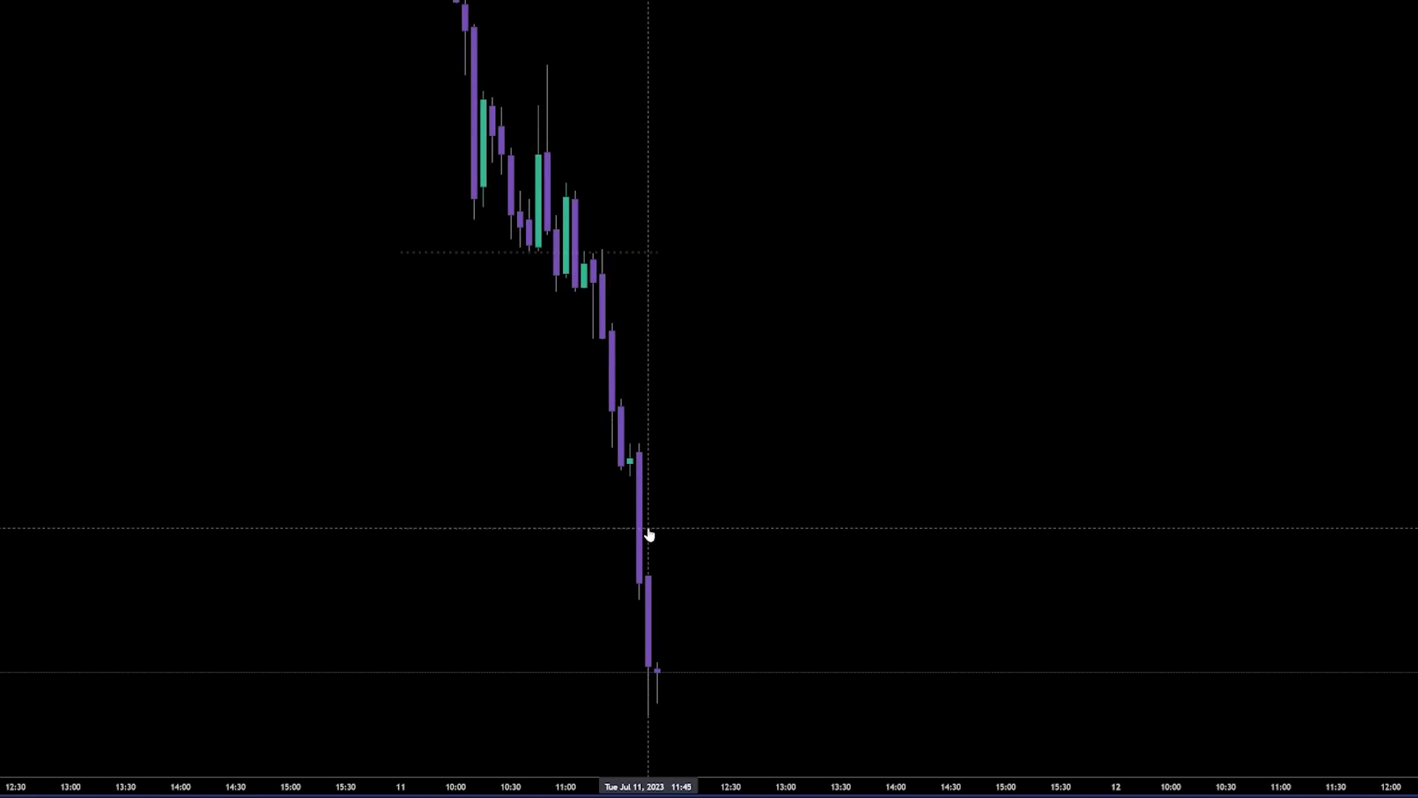
{"action": "left_click", "coordinate": [678, 530]}
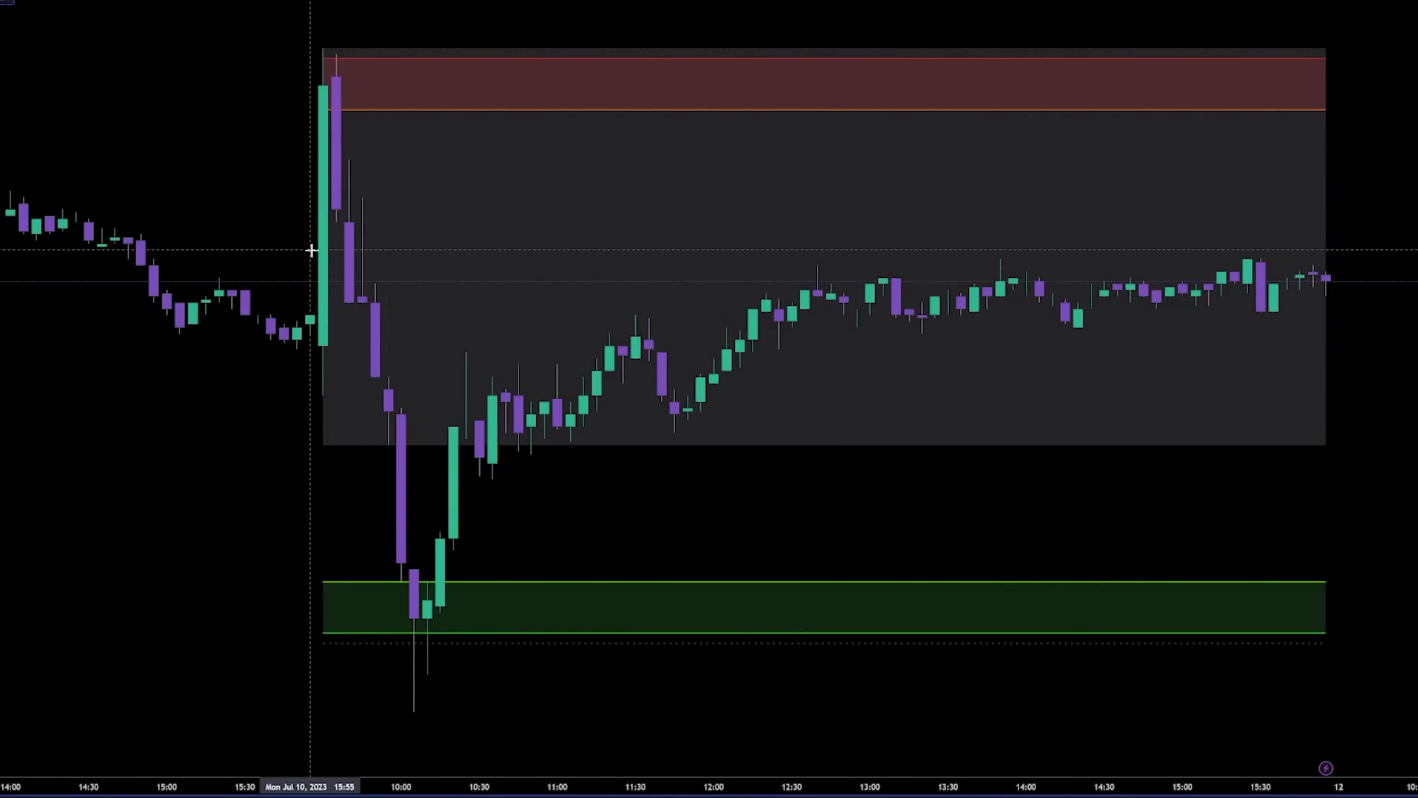
- Start a bar replay from the 09:40 candle on July 11, 2023, and enlarge the opening candles
{"action": "key", "text": "alt+shift+r"}
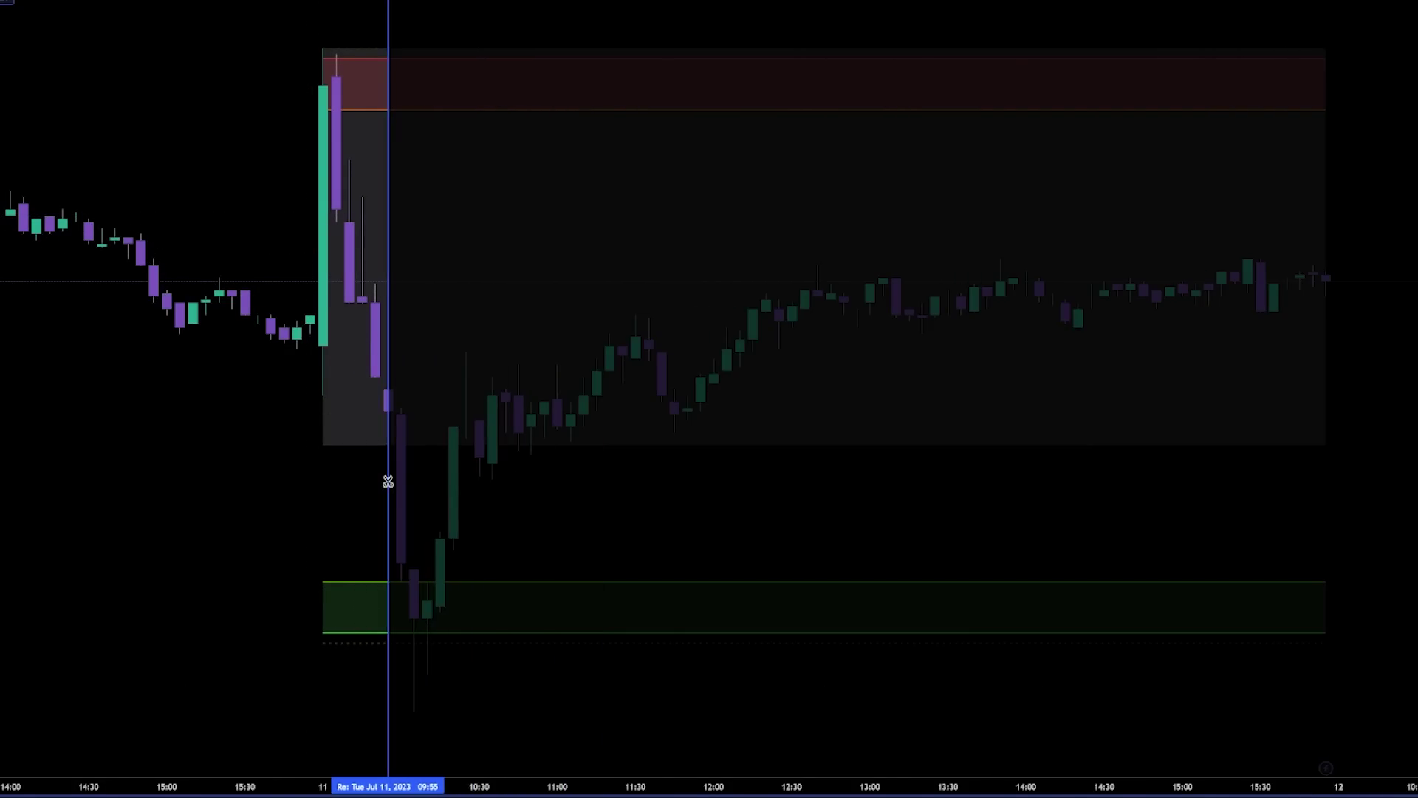
{"action": "left_click", "coordinate": [362, 476]}
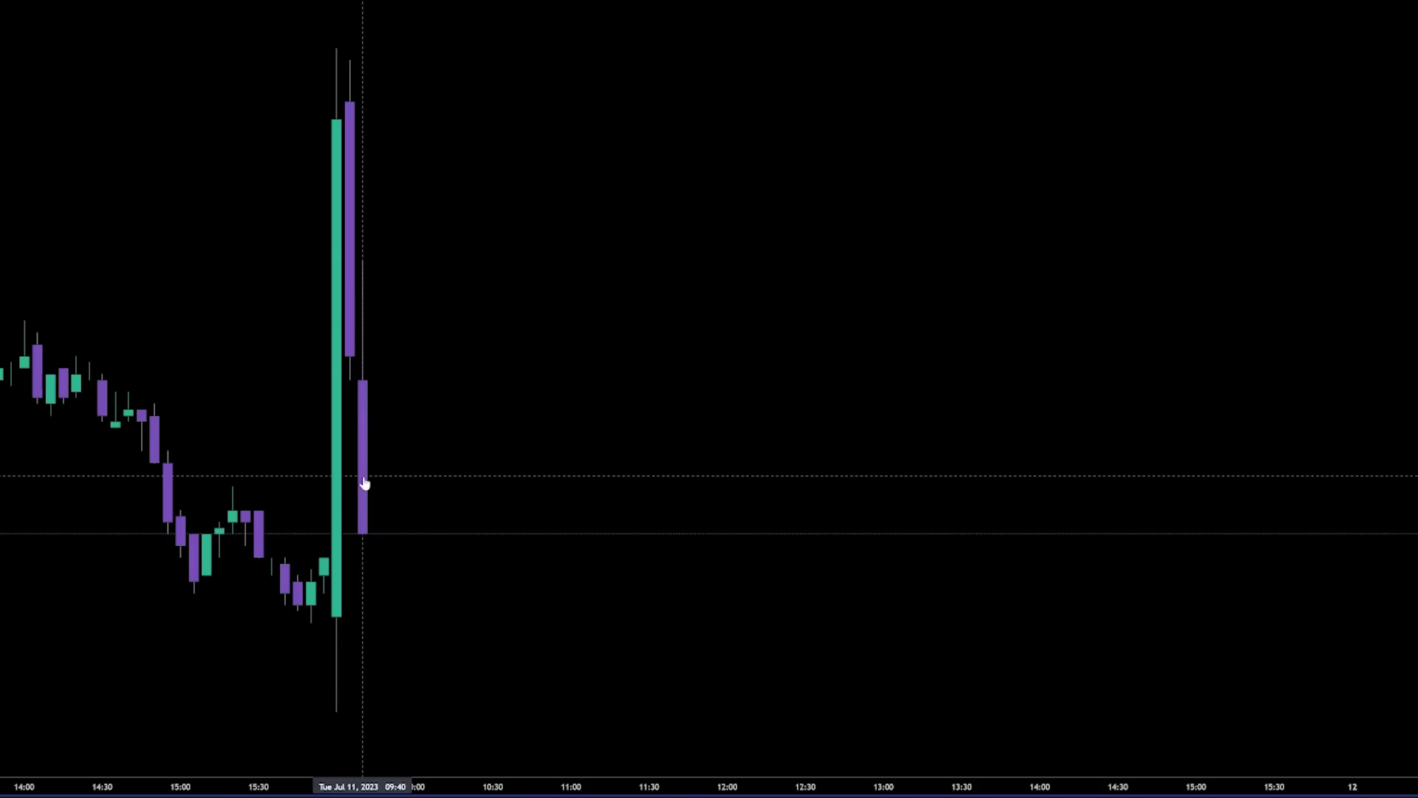
{"action": "left_click_drag", "start_coordinate": [1239, 228], "coordinate": [532, 338]}
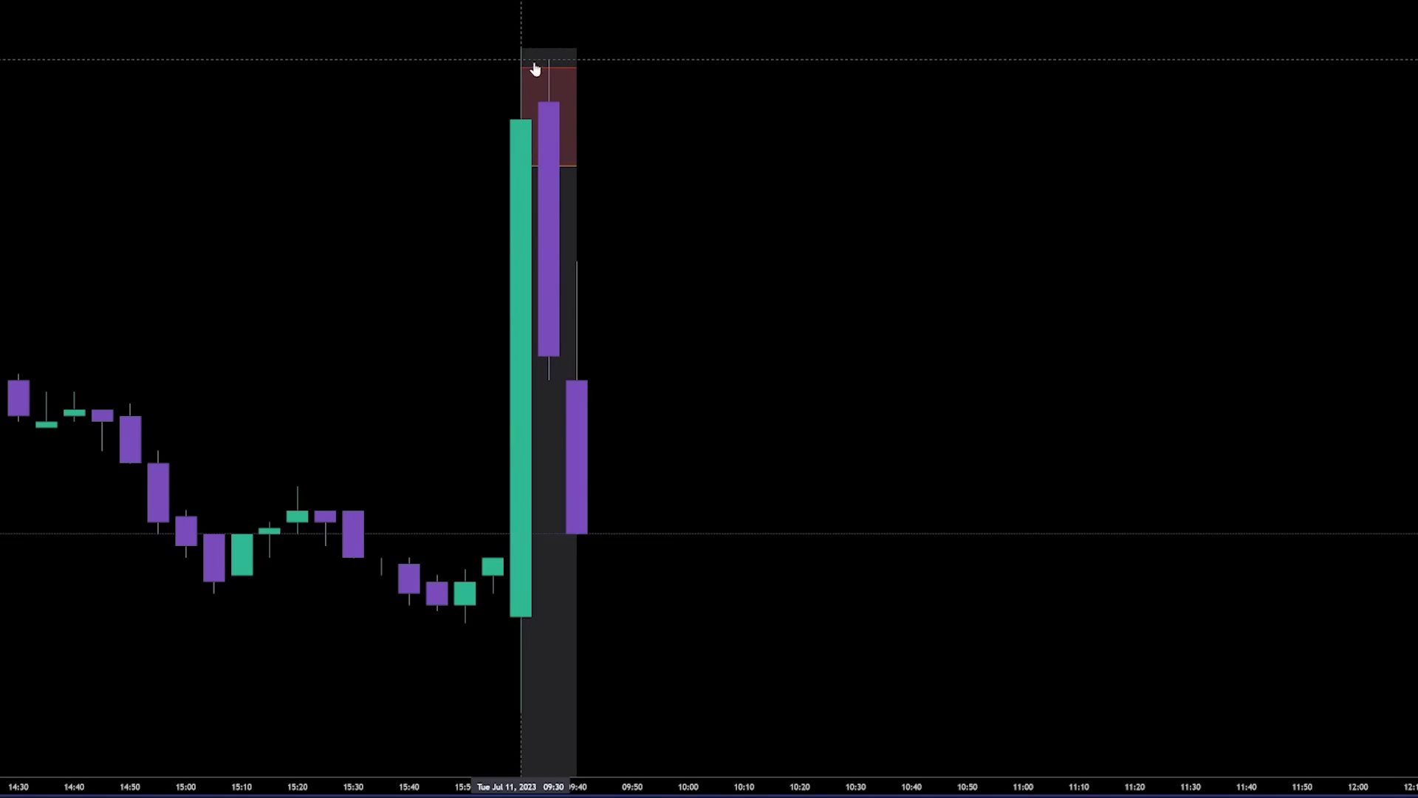
- Examine the replayed opening candles from the red average daily range zone down to the ORB Breakout Down line and the green zone
{"action": "scroll", "coordinate": [687, 209], "scroll_direction": "up", "scroll_amount": 2}
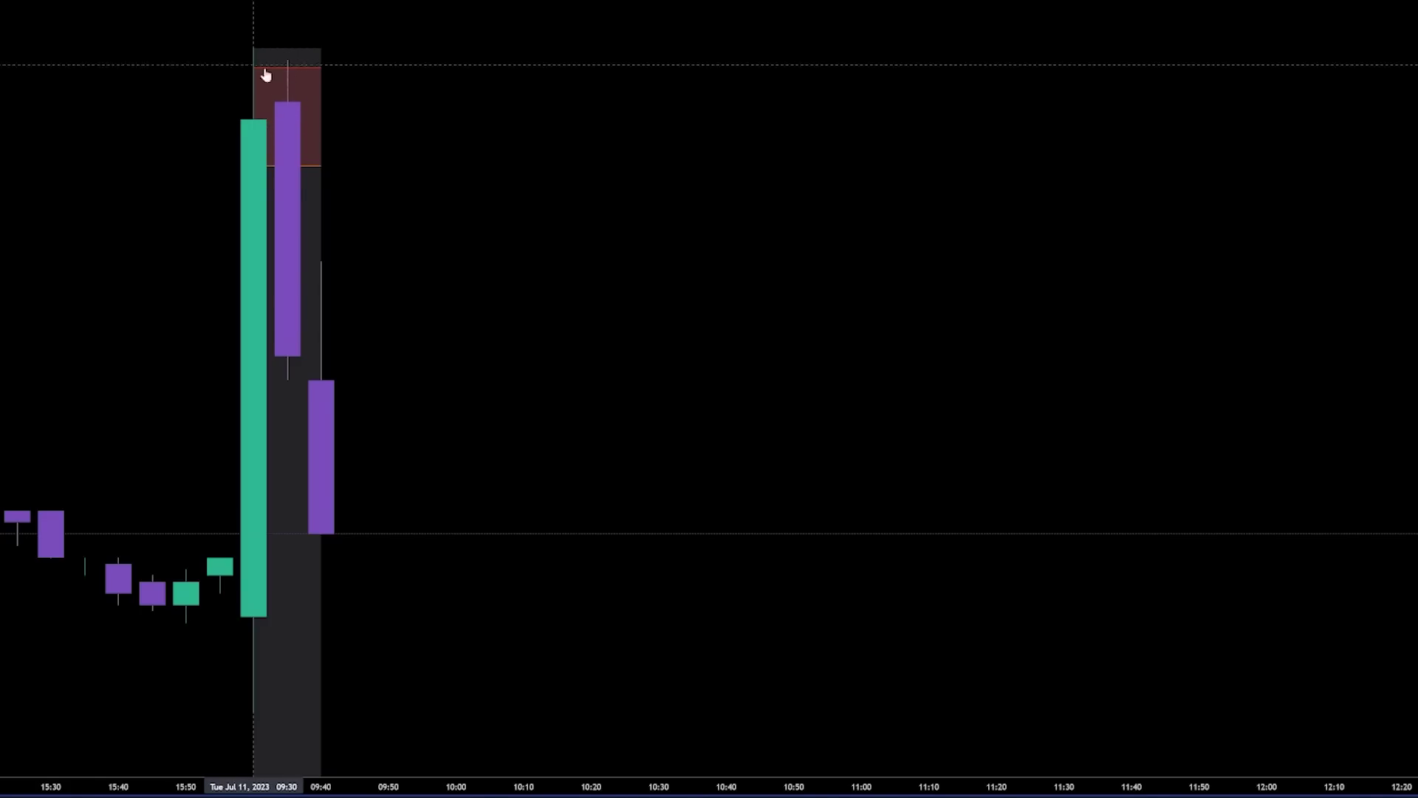
{"action": "scroll", "coordinate": [462, 129], "scroll_direction": "right", "scroll_amount": 1}
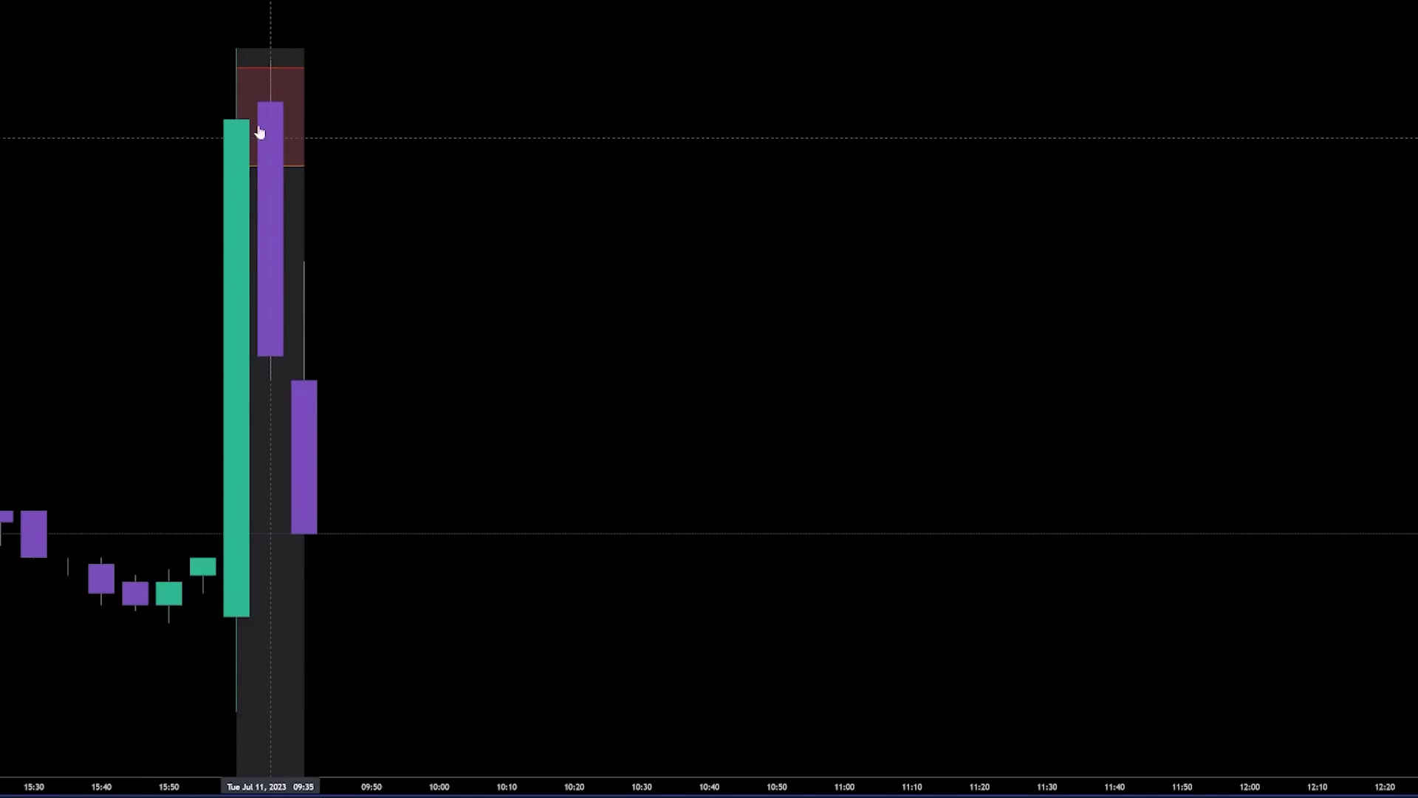
{"action": "left_click_drag", "start_coordinate": [388, 15], "coordinate": [502, 148]}
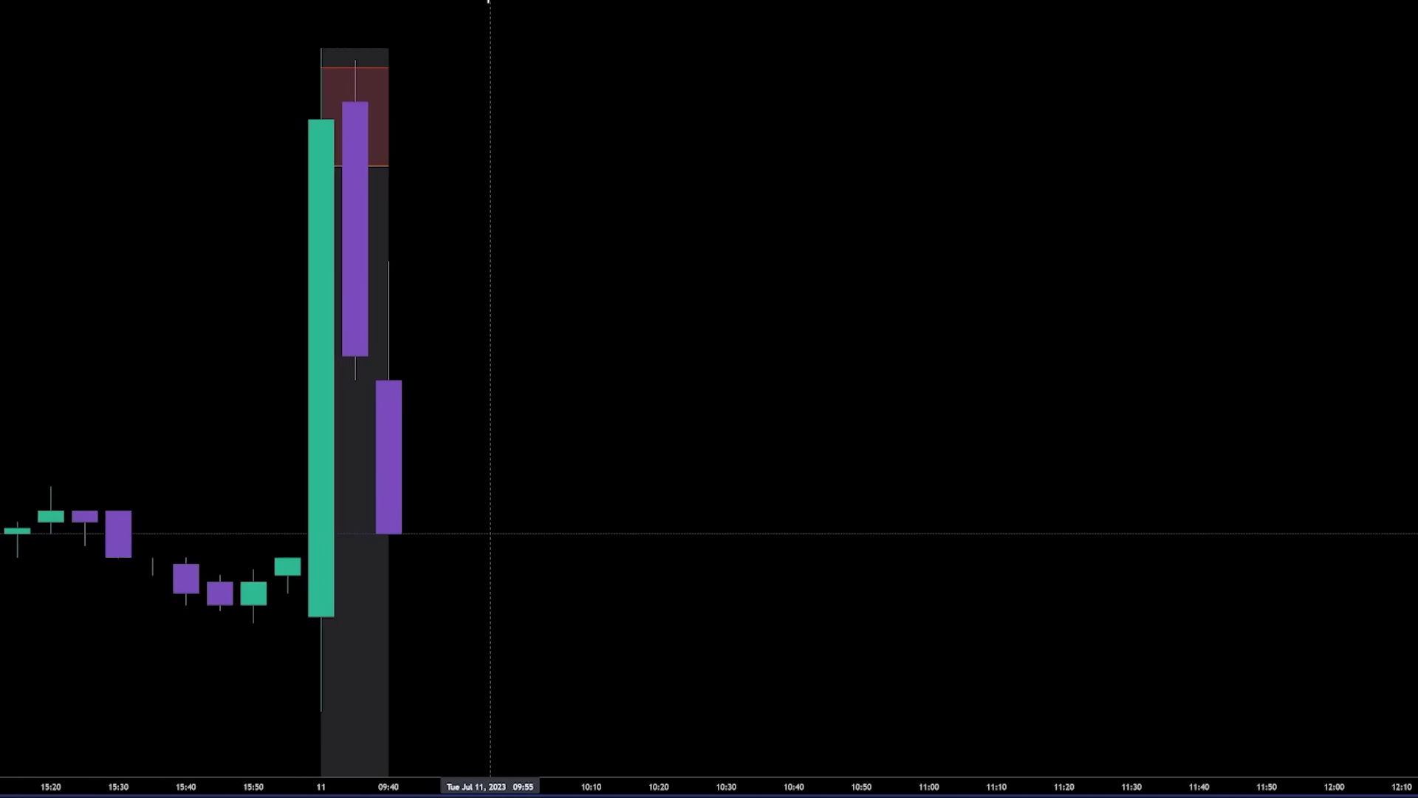
{"action": "left_click_drag", "start_coordinate": [583, 646], "coordinate": [475, 342]}
{"action": "scroll", "coordinate": [738, 418], "scroll_direction": "left", "scroll_amount": 2}
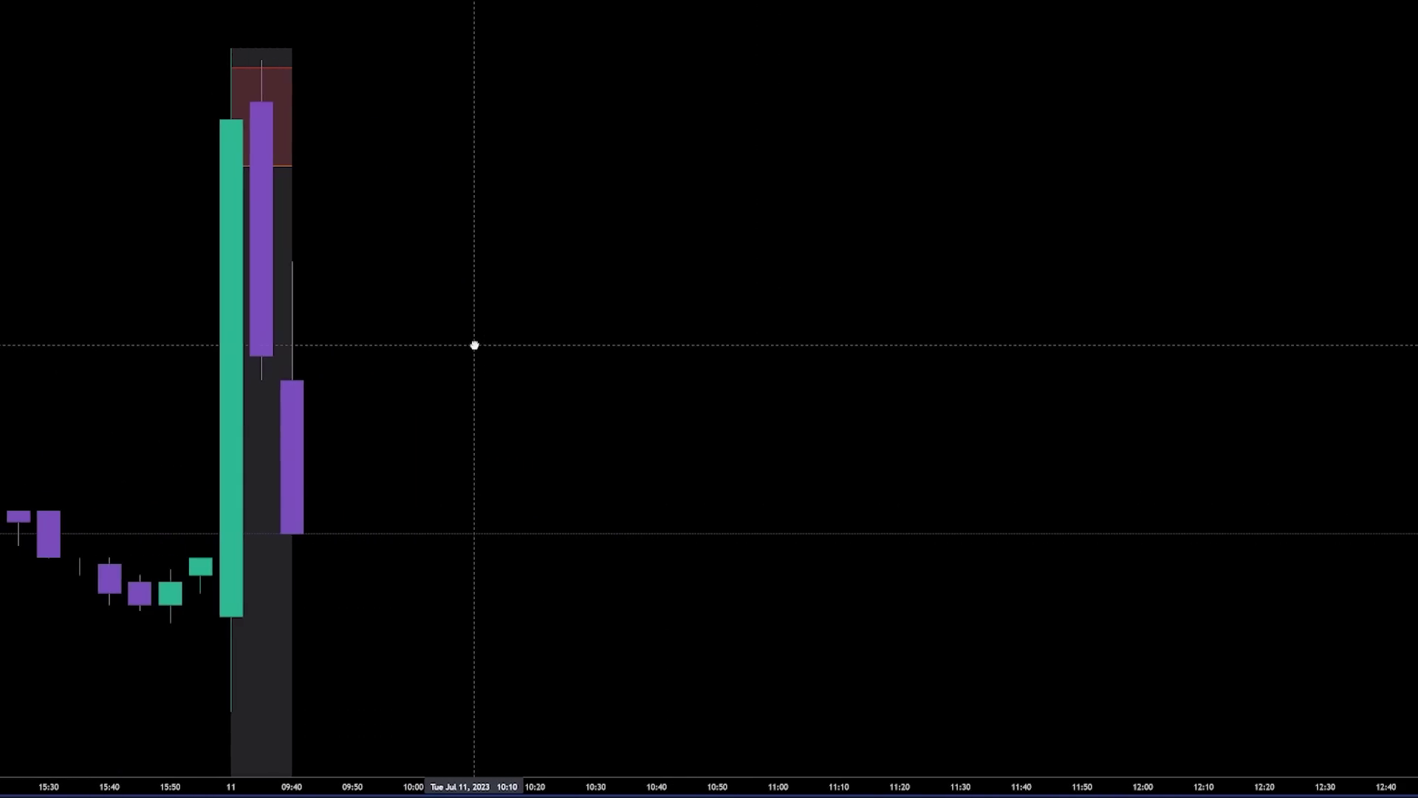
{"action": "scroll", "coordinate": [463, 317], "scroll_direction": "down", "scroll_amount": 3}
{"action": "left_click_drag", "start_coordinate": [482, 175], "coordinate": [374, 133]}
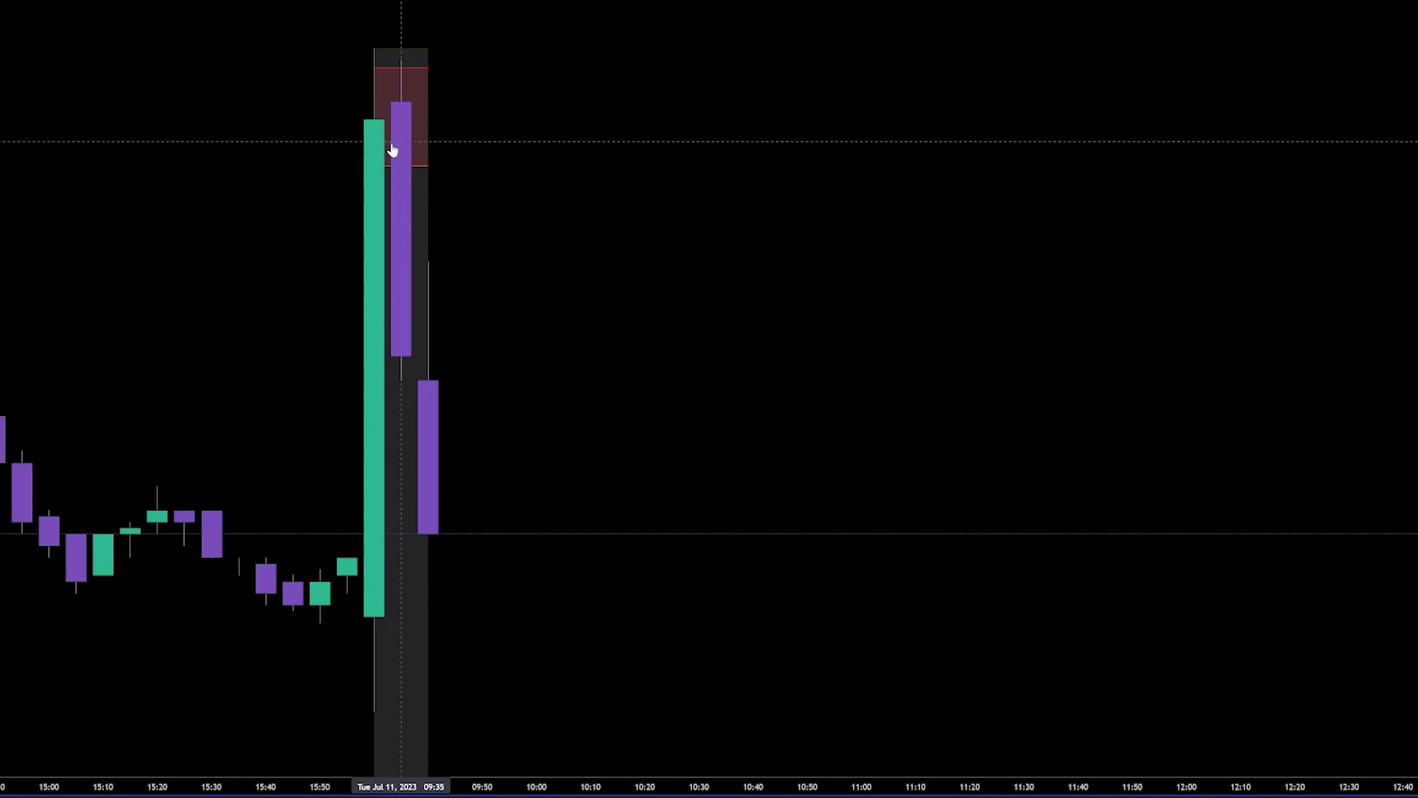
{"action": "left_click_drag", "start_coordinate": [519, 368], "coordinate": [409, 332]}
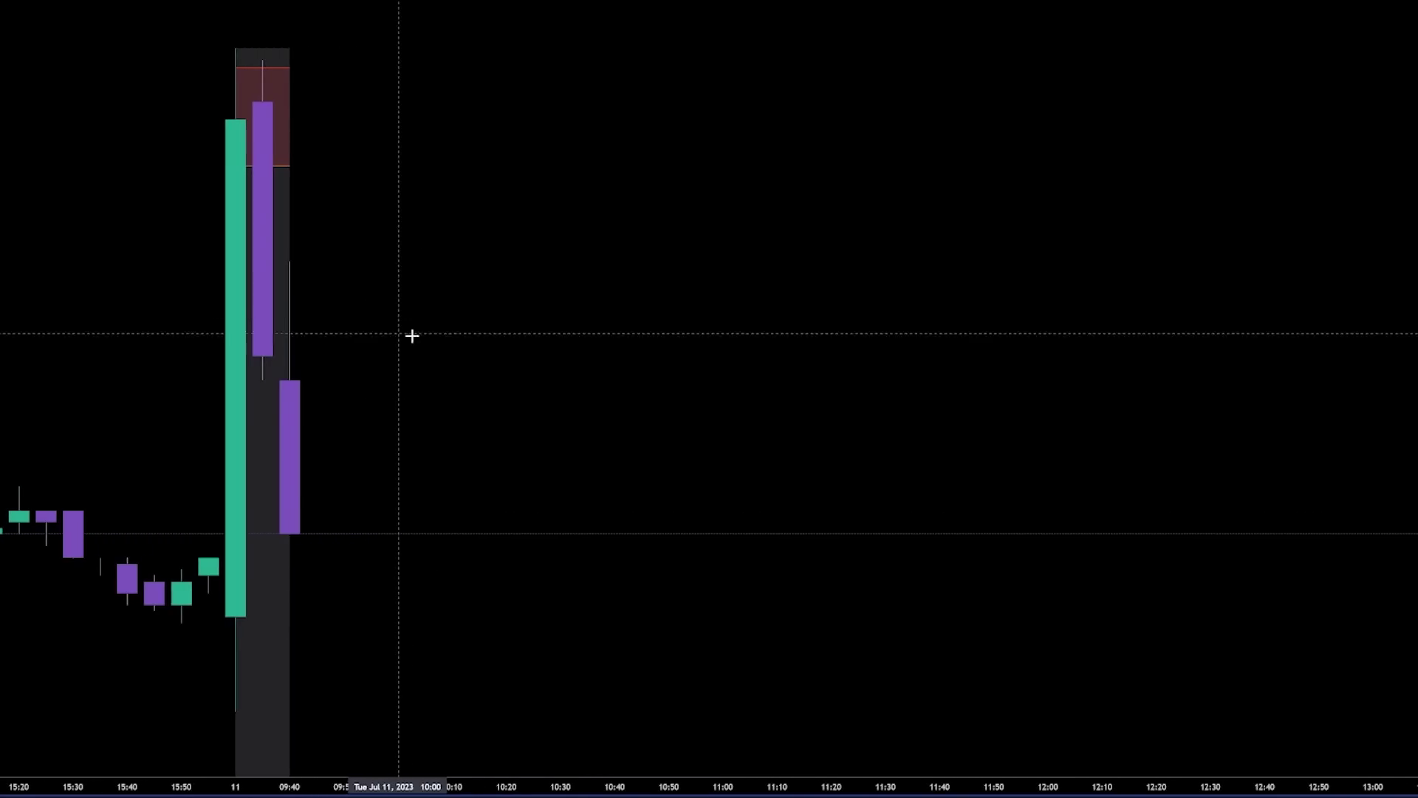
{"action": "scroll", "coordinate": [409, 332], "scroll_direction": "down", "scroll_amount": 1}
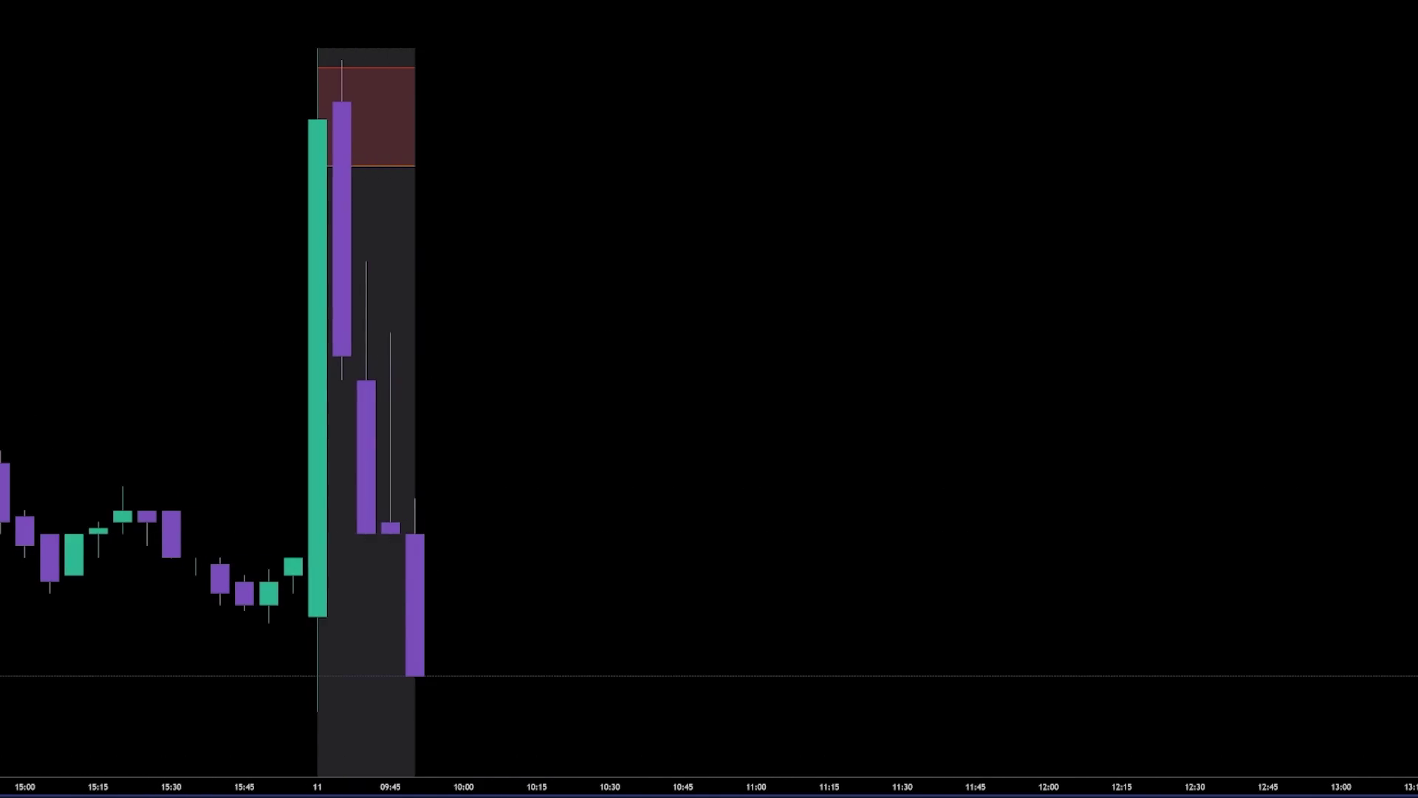
{"action": "left_click_drag", "start_coordinate": [493, 318], "coordinate": [558, 310]}
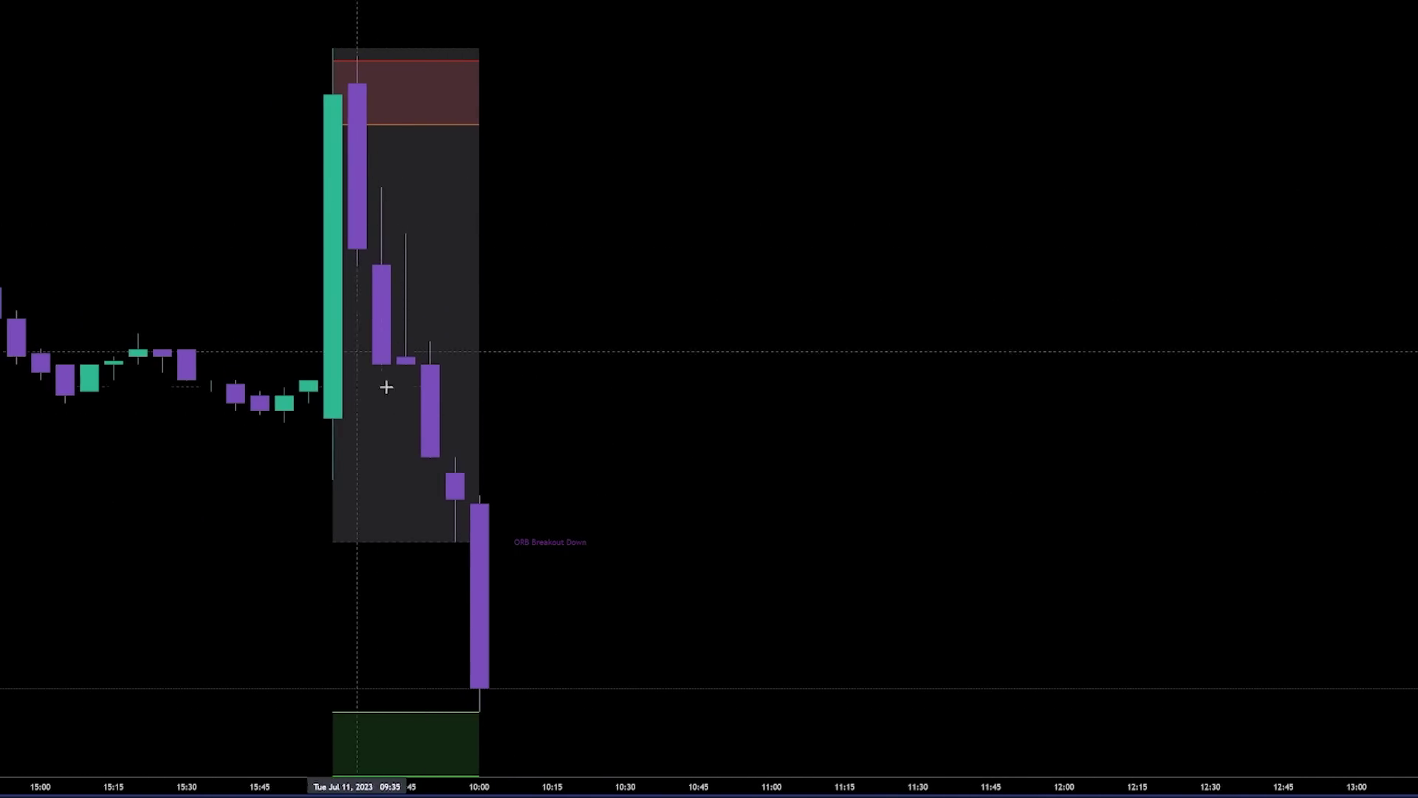
{"action": "left_click_drag", "start_coordinate": [573, 446], "coordinate": [664, 441]}
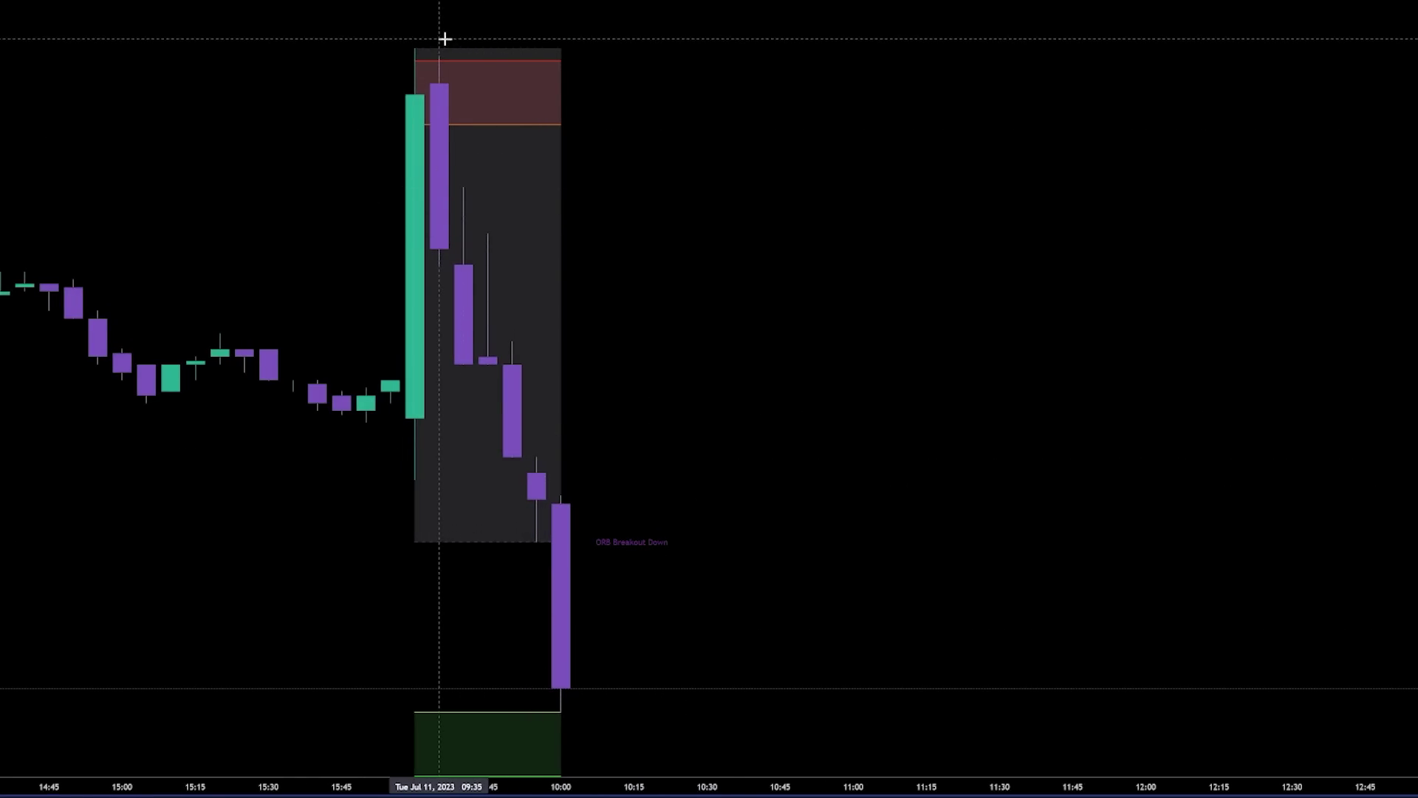
- Sketch temporary brush marks over the reversal at the red zone and near the reversal at the green zone, and remove them
{"action": "mouse_move", "coordinate": [342, 247]}
{"action": "left_mouse_down"}
{"action": "mouse_move", "coordinate": [421, 34]}
{"action": "mouse_move", "coordinate": [538, 180]}
{"action": "mouse_move", "coordinate": [563, 250]}
{"action": "left_mouse_up"}
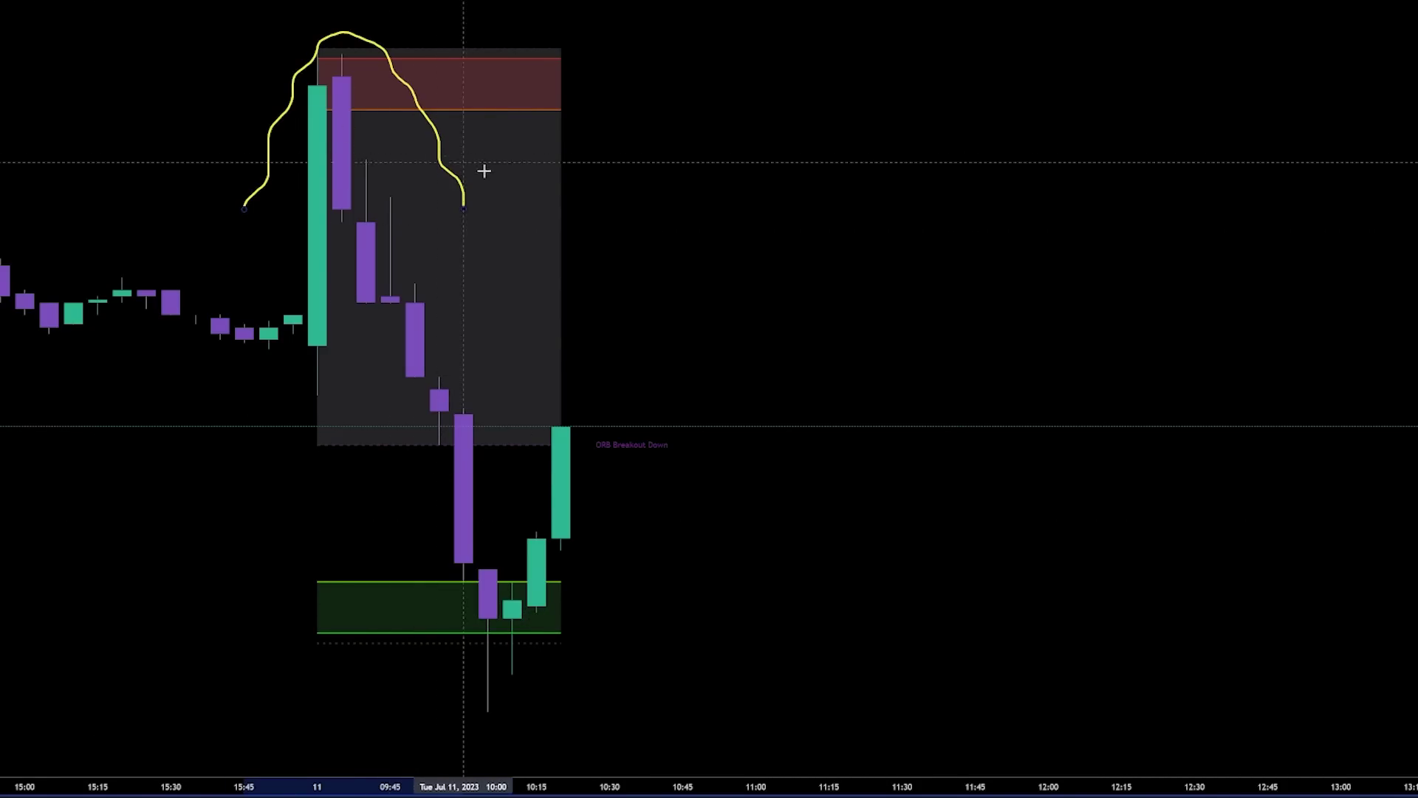
{"action": "key", "text": "Escape"}
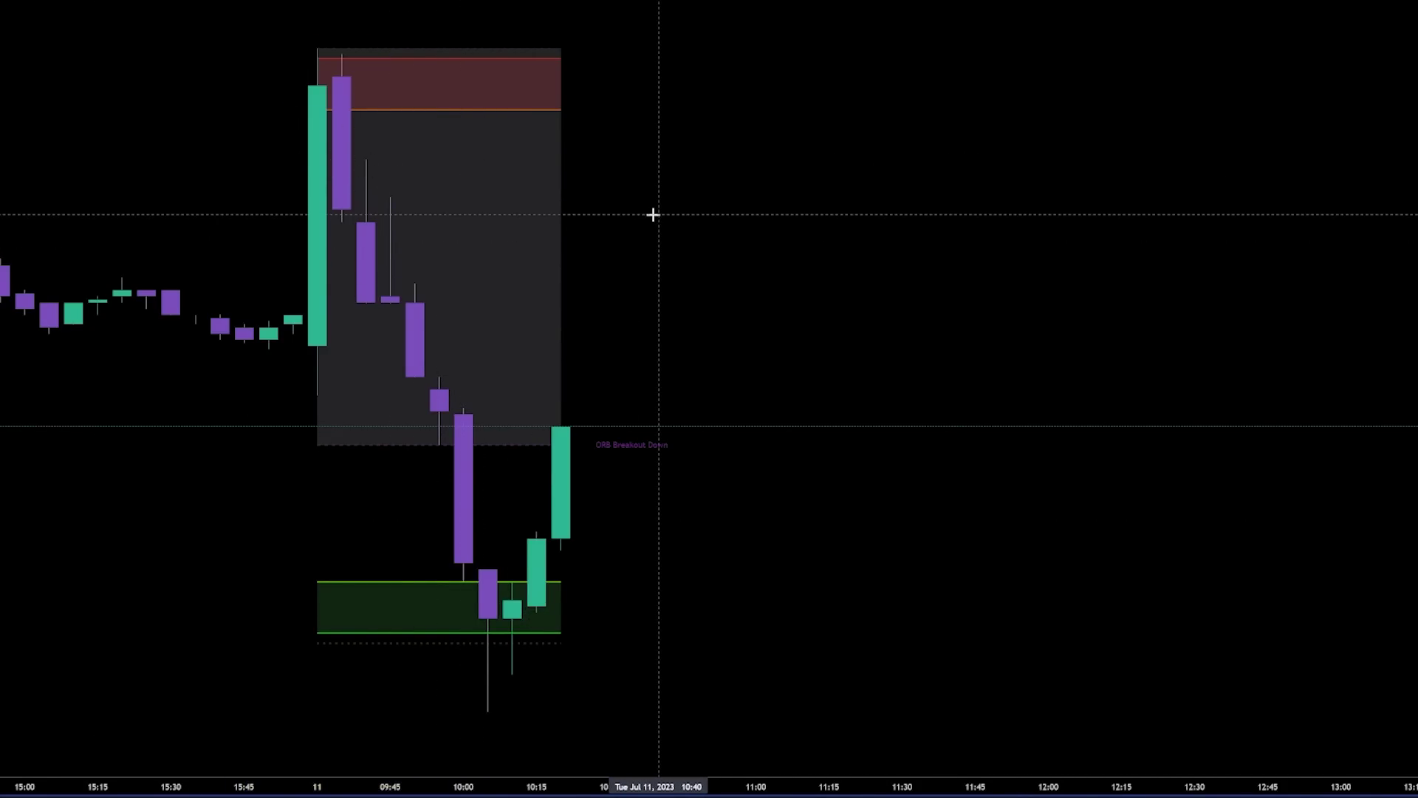
{"action": "scroll", "coordinate": [751, 317], "scroll_direction": "left", "scroll_amount": 2}
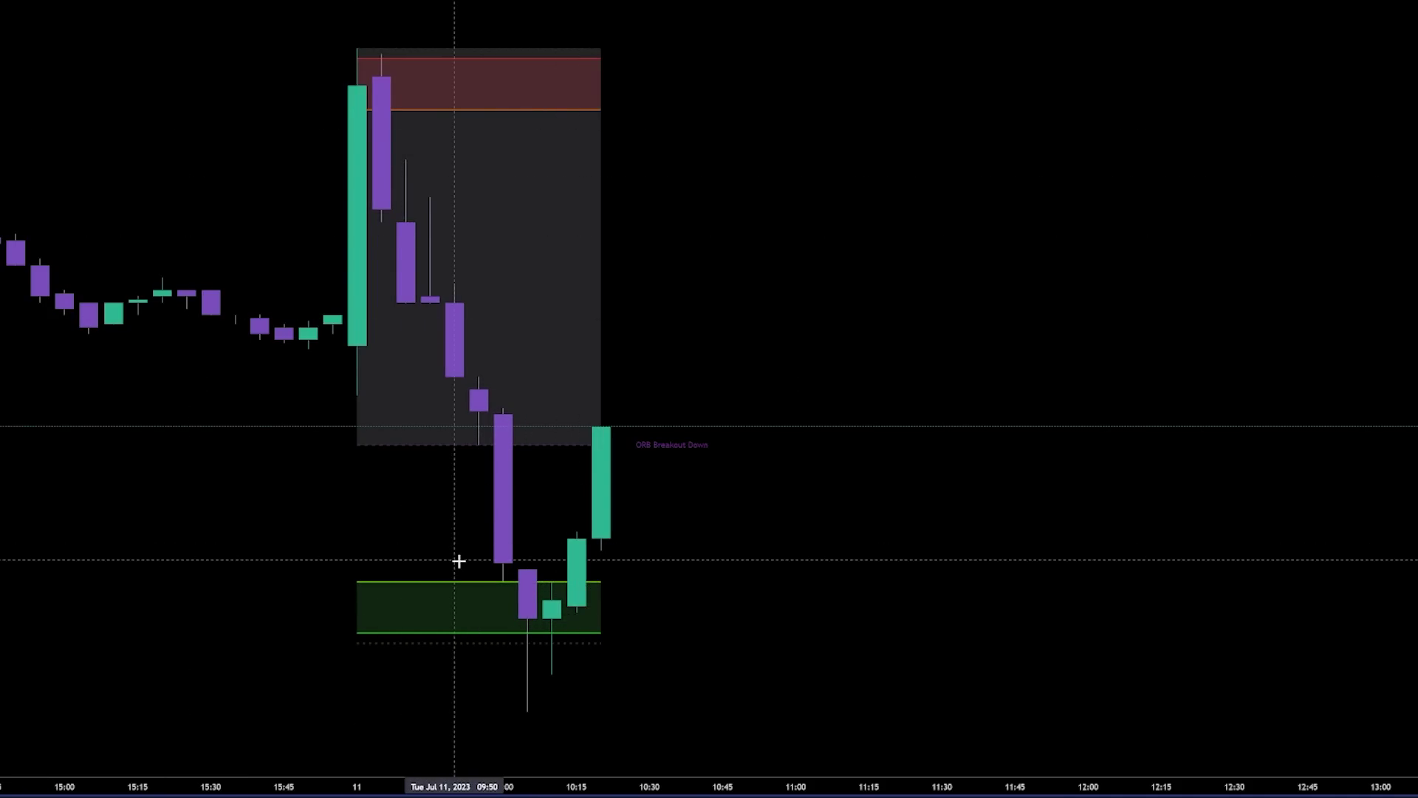
{"action": "mouse_move", "coordinate": [455, 511]}
{"action": "left_mouse_down"}
{"action": "mouse_move", "coordinate": [575, 673]}
{"action": "mouse_move", "coordinate": [653, 528]}
{"action": "left_mouse_up"}
{"action": "key", "text": "Delete"}
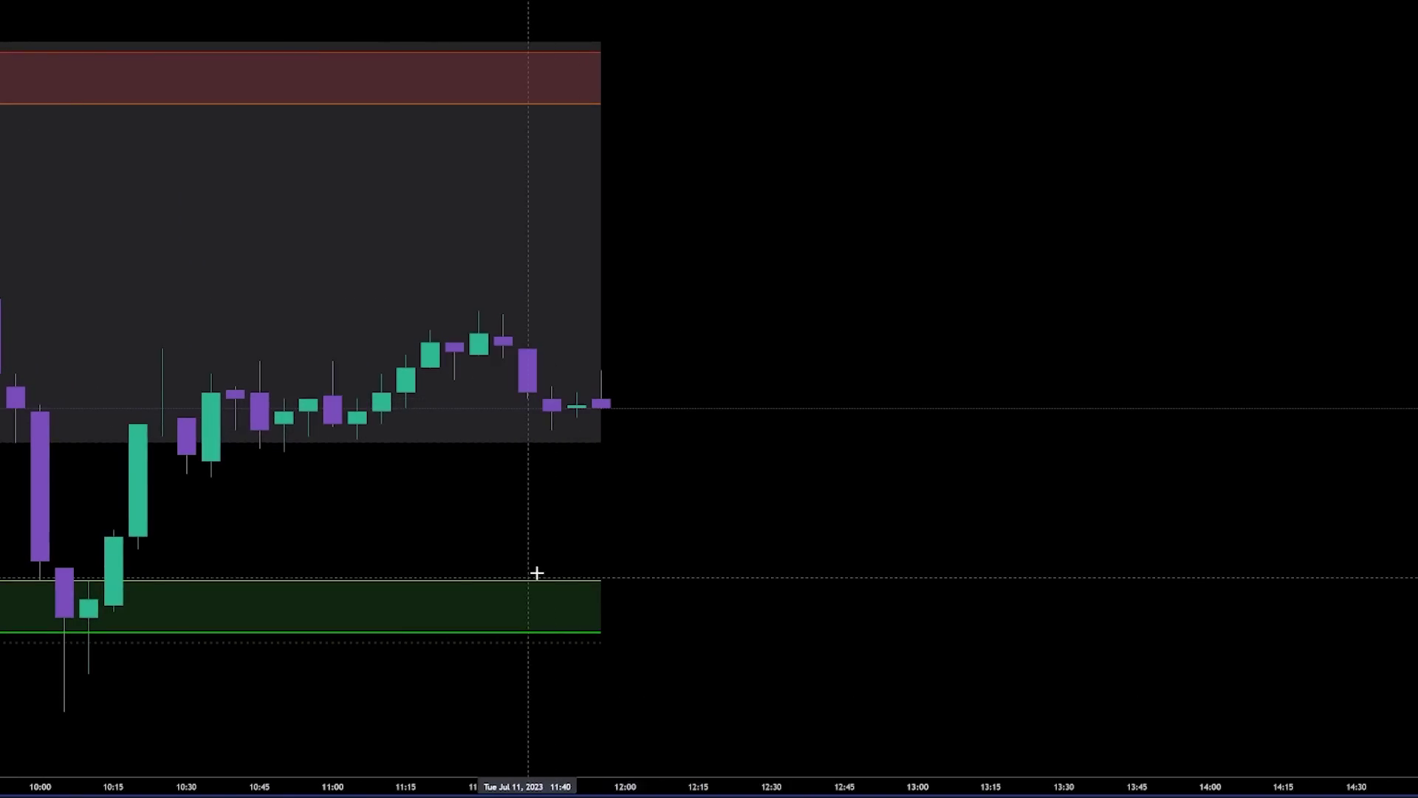
- Examine the replayed price action from the green zone back into the opening range box
{"action": "left_click_drag", "start_coordinate": [536, 580], "coordinate": [703, 551]}
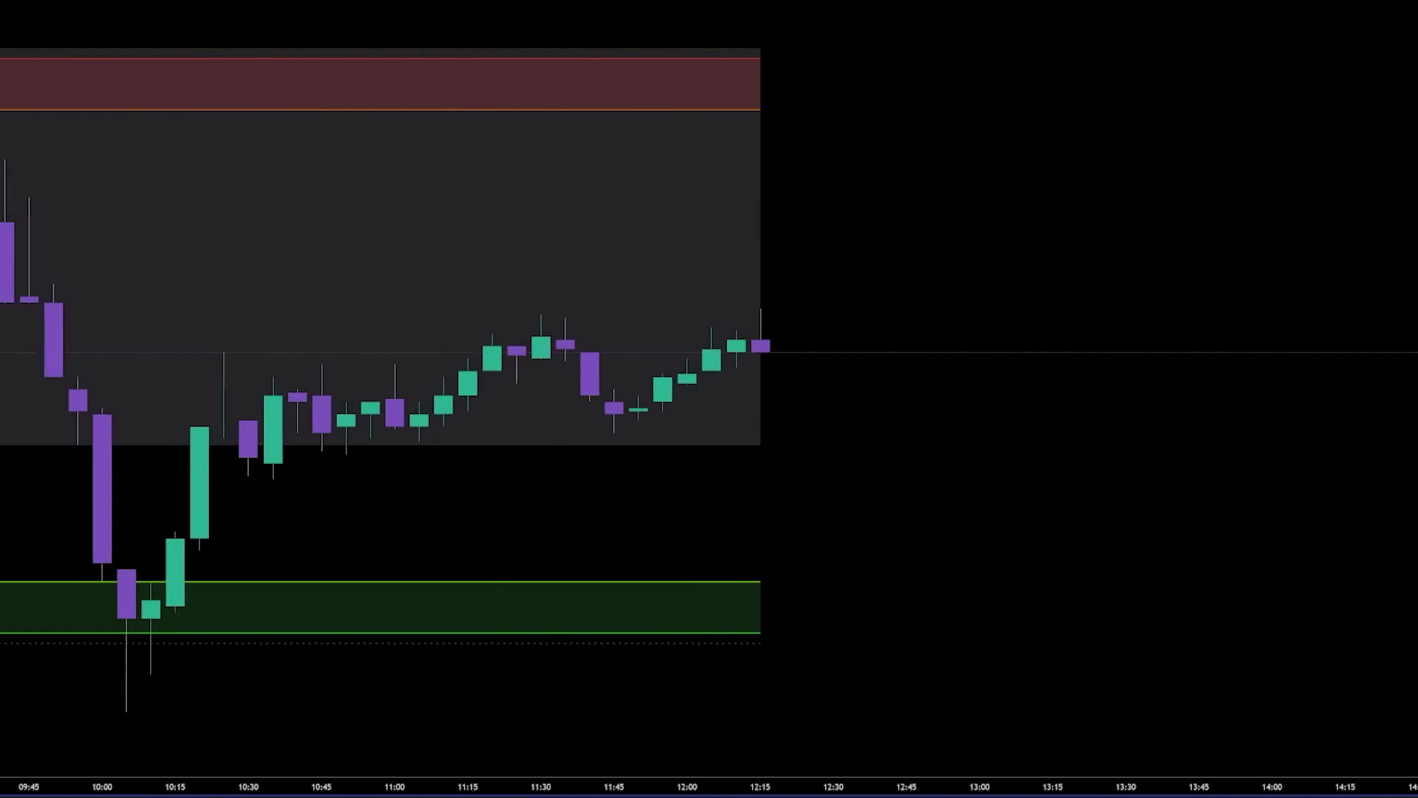
{"action": "scroll", "coordinate": [841, 381], "scroll_direction": "down", "scroll_amount": 3}
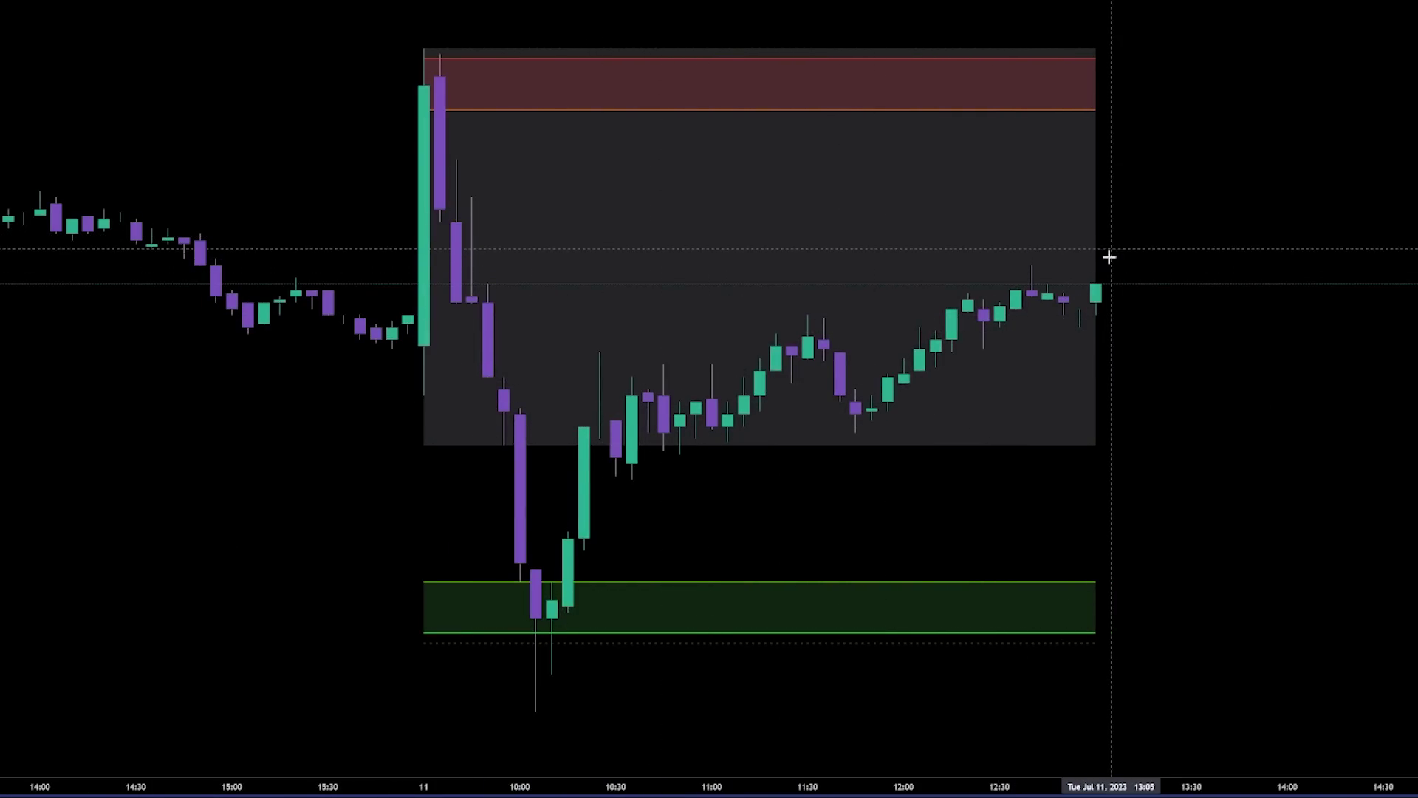
{"action": "left_click_drag", "start_coordinate": [678, 398], "coordinate": [544, 398]}
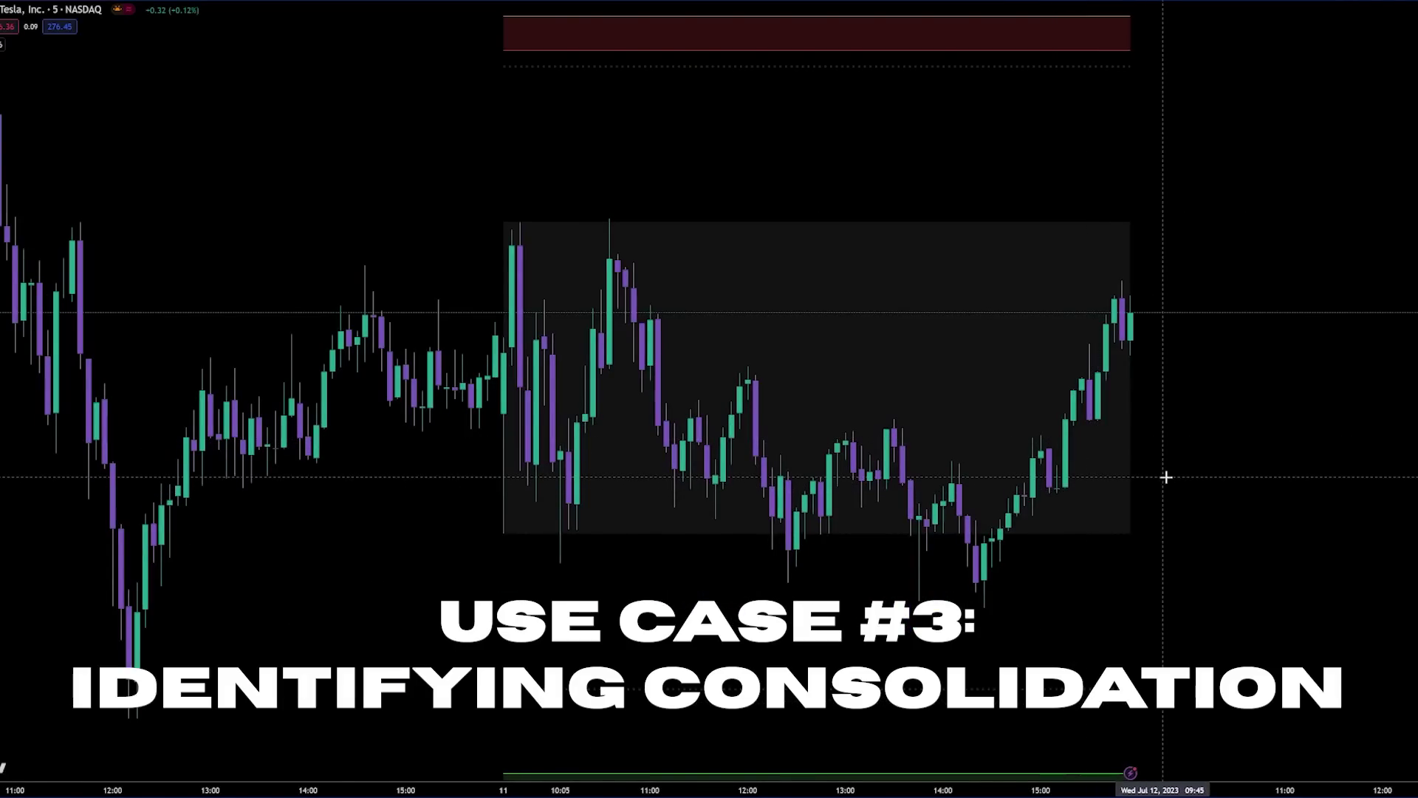
- Examine Tesla's July 11 price action on the 5-minute chart relative to the opening range box and the red and green zones
{"action": "left_click_drag", "start_coordinate": [1215, 563], "coordinate": [956, 588]}
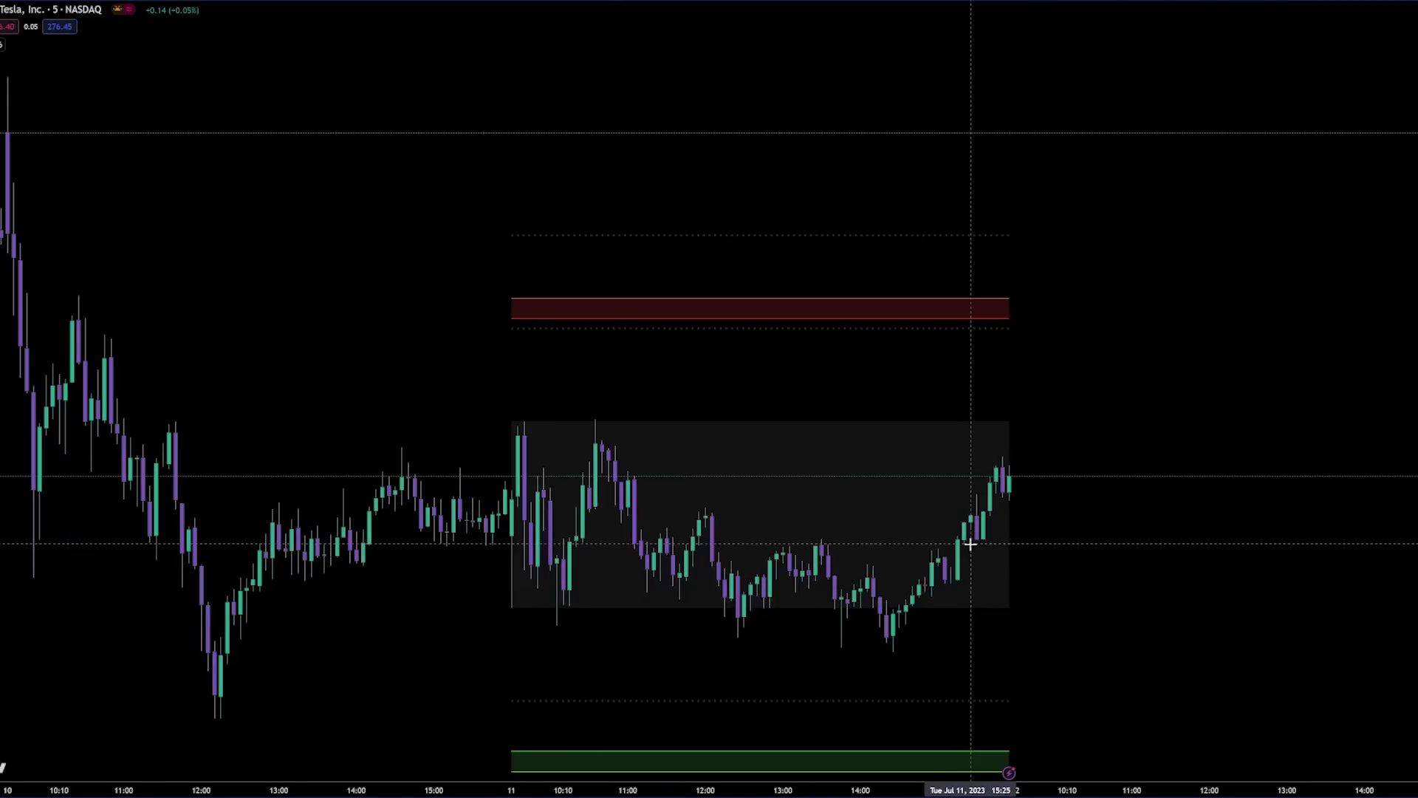
{"action": "left_click_drag", "start_coordinate": [1103, 584], "coordinate": [1138, 584]}
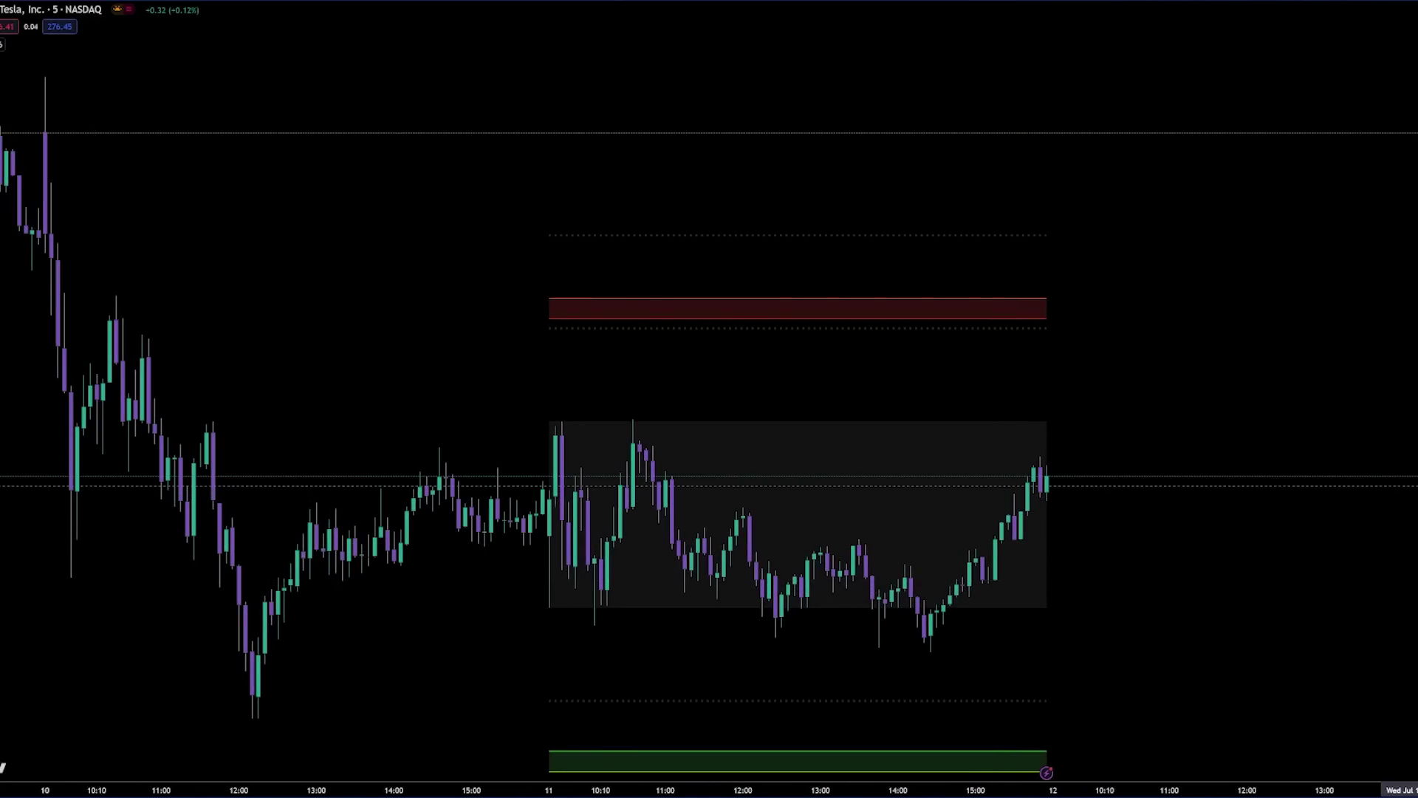
{"action": "left_click_drag", "start_coordinate": [1251, 643], "coordinate": [1348, 522]}
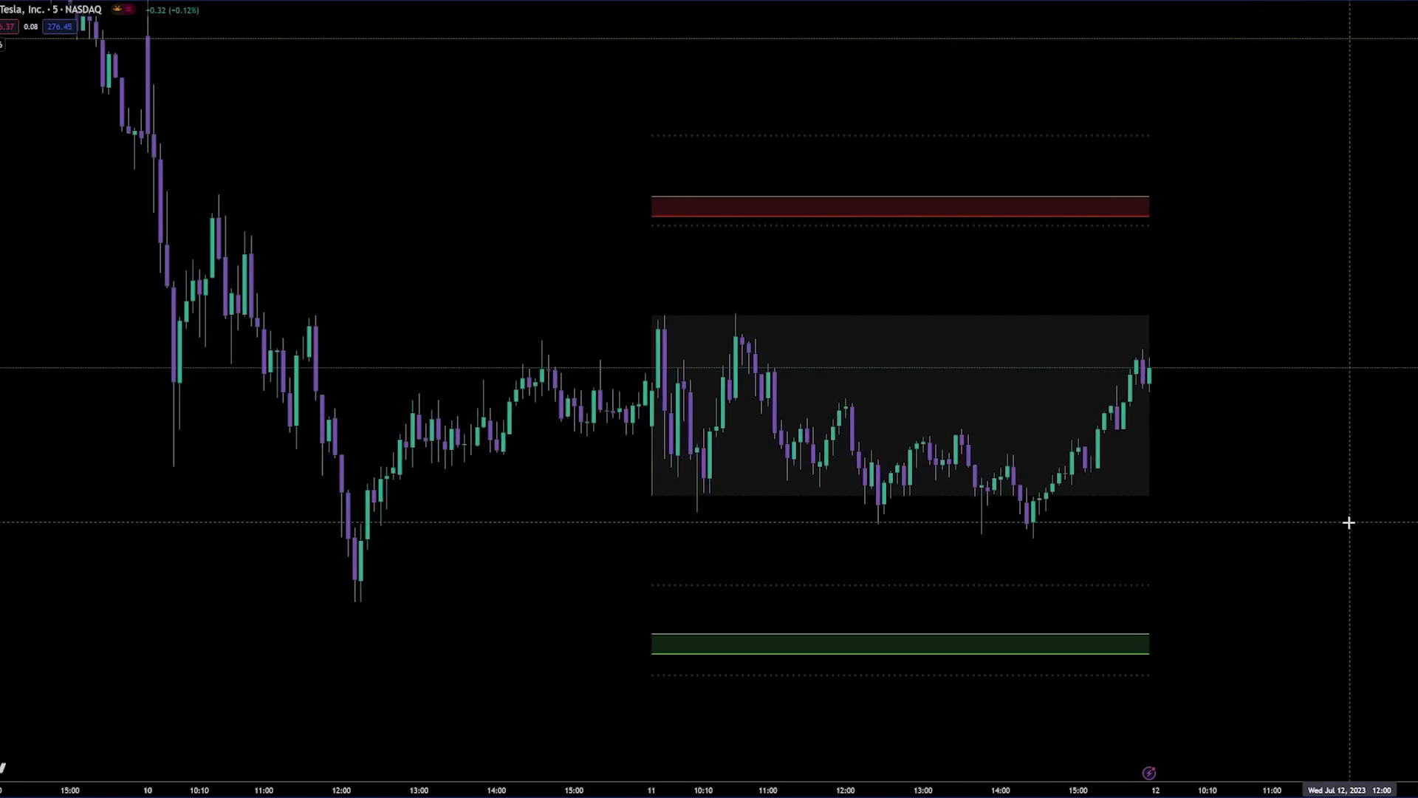
{"action": "scroll", "coordinate": [1115, 465], "scroll_direction": "up", "scroll_amount": 1}
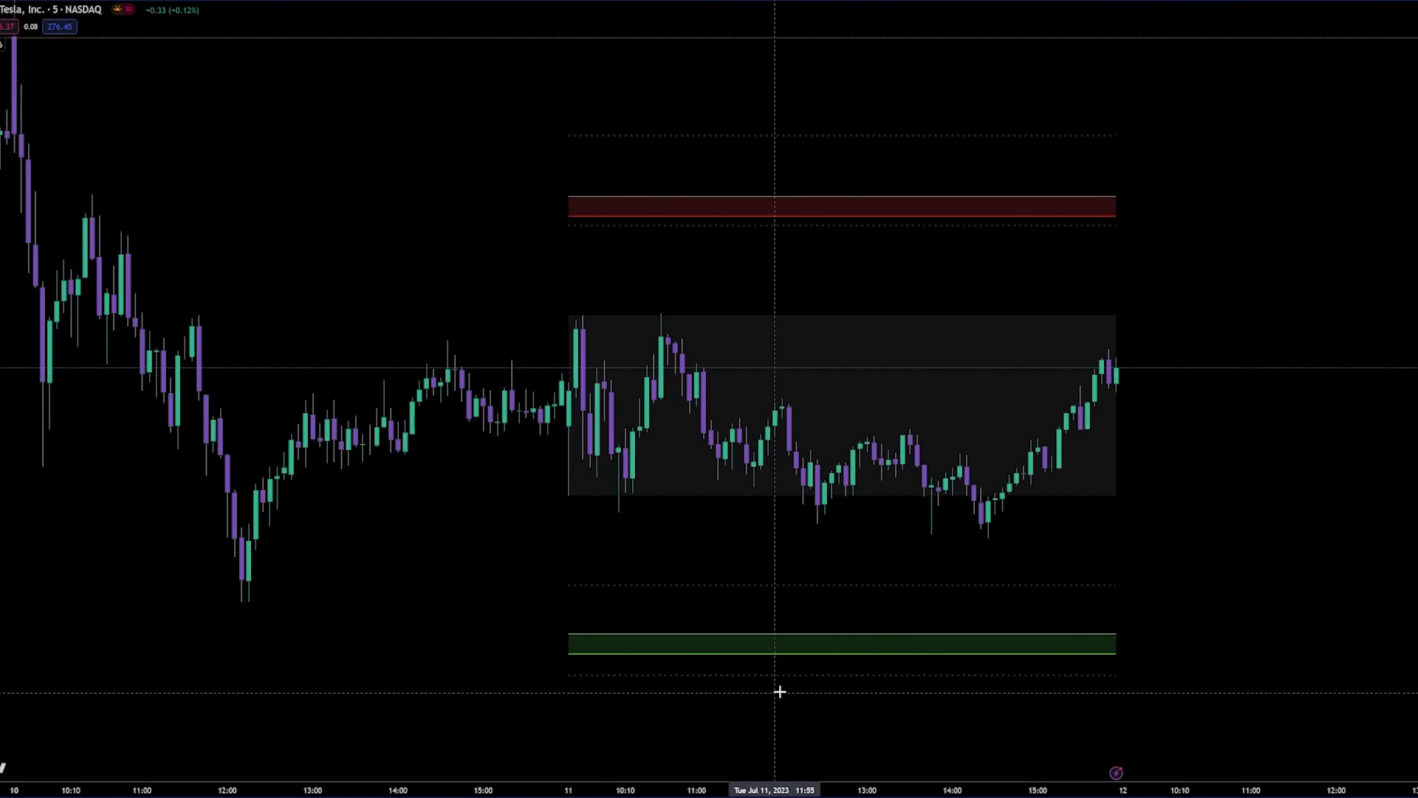
{"action": "left_click_drag", "start_coordinate": [845, 601], "coordinate": [859, 660]}
{"action": "left_click_drag", "start_coordinate": [1408, 635], "coordinate": [1251, 541]}
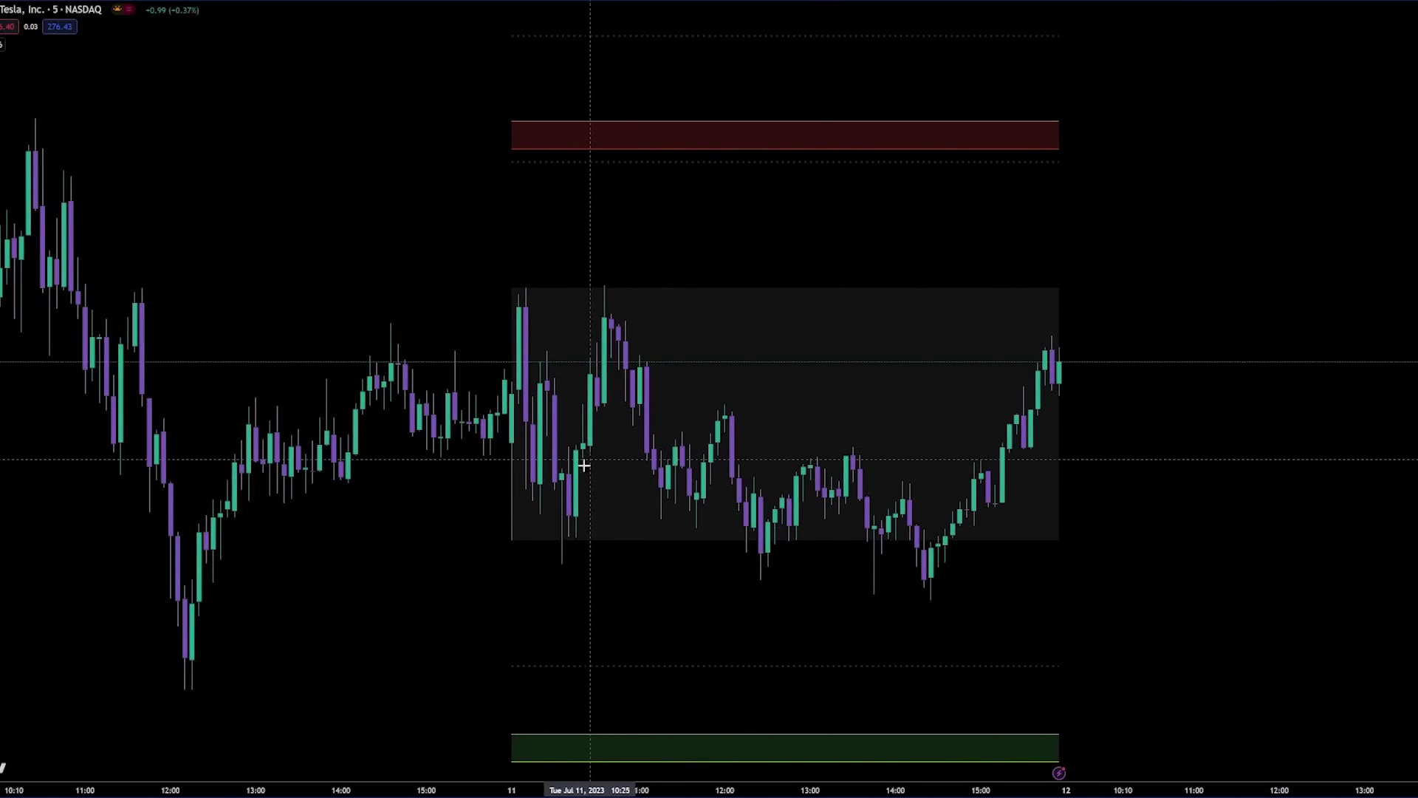
{"action": "scroll", "coordinate": [579, 412], "scroll_direction": "up", "scroll_amount": 2}
{"action": "scroll", "coordinate": [579, 412], "scroll_direction": "up", "scroll_amount": 1}
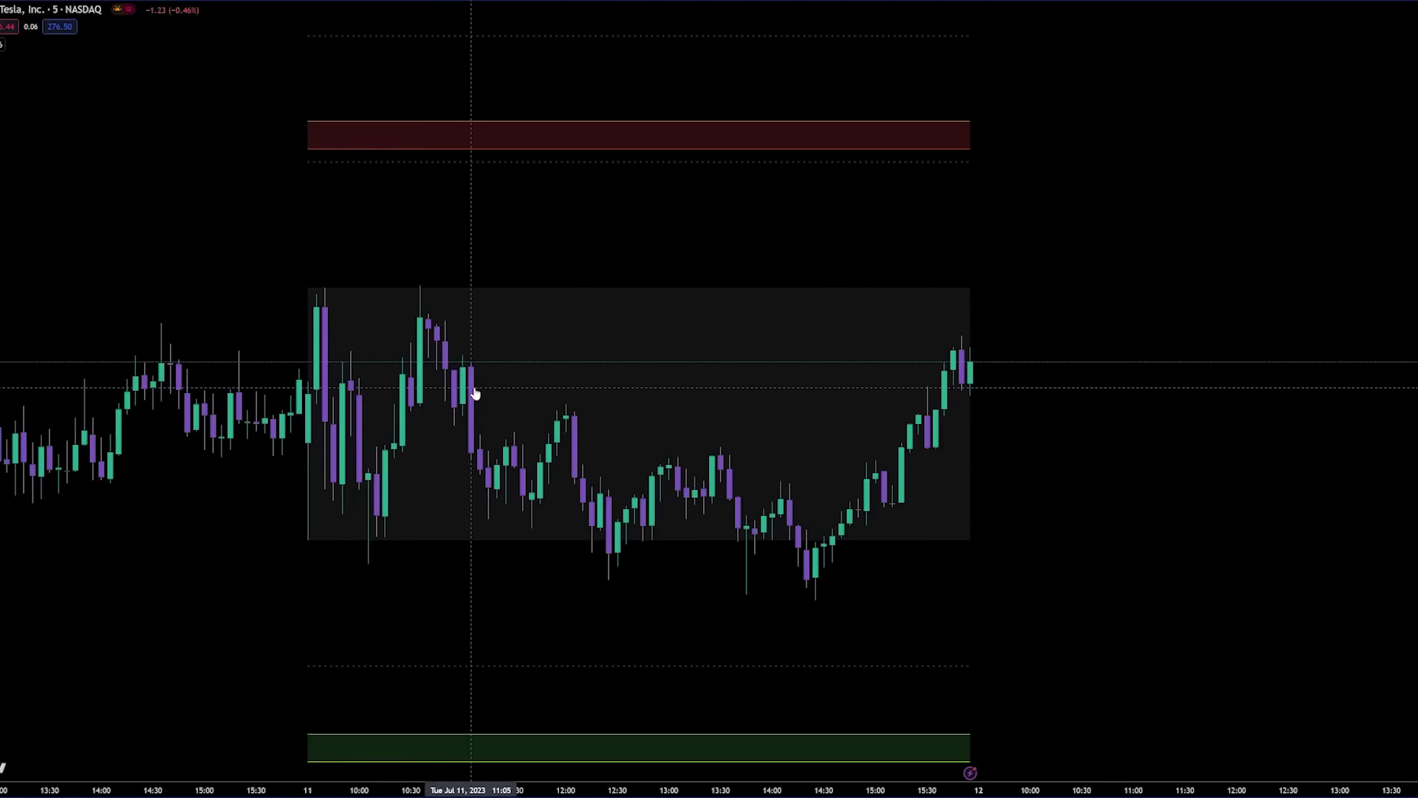
{"action": "scroll", "coordinate": [486, 373], "scroll_direction": "left", "scroll_amount": 2}
{"action": "scroll", "coordinate": [486, 373], "scroll_direction": "up", "scroll_amount": 1}
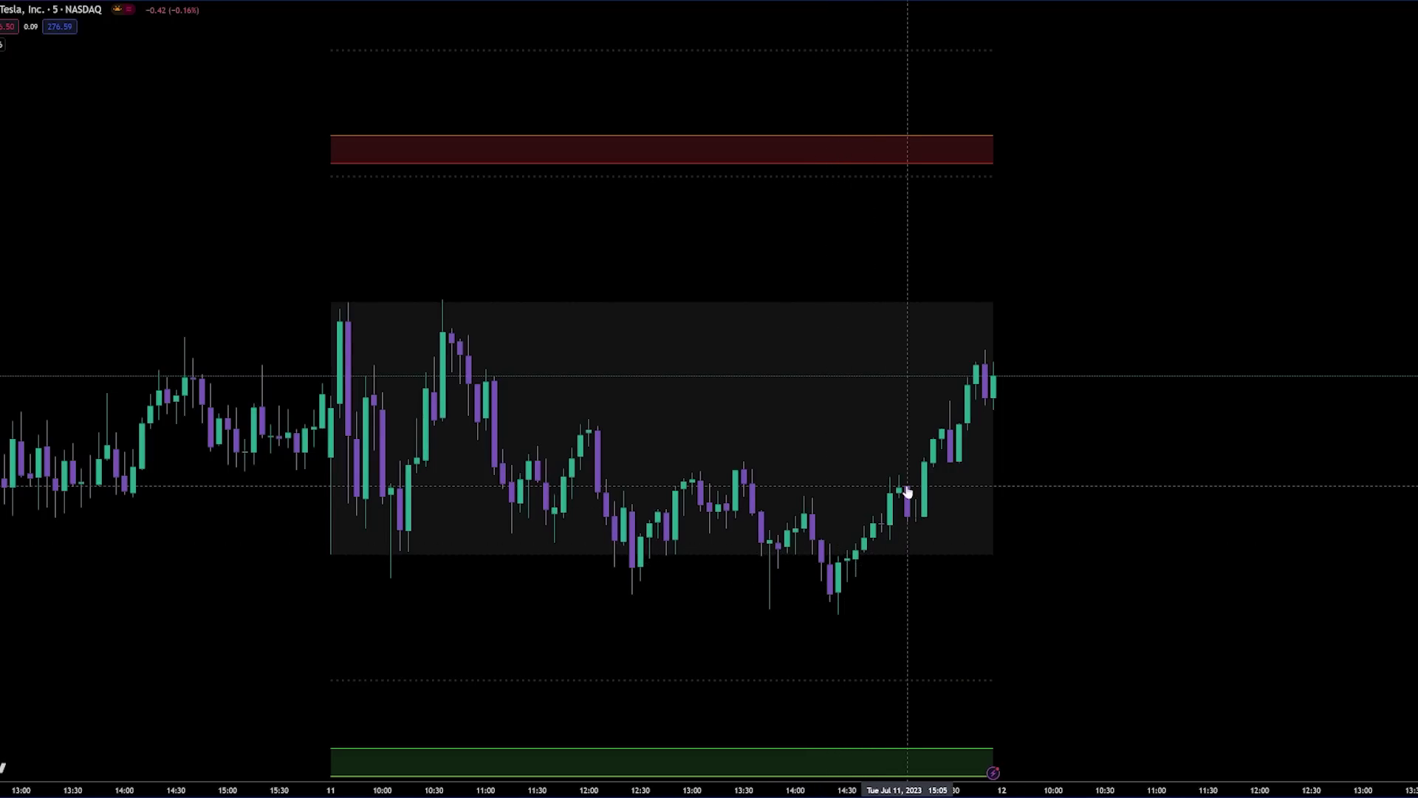
{"action": "left_click_drag", "start_coordinate": [1066, 490], "coordinate": [1093, 488]}
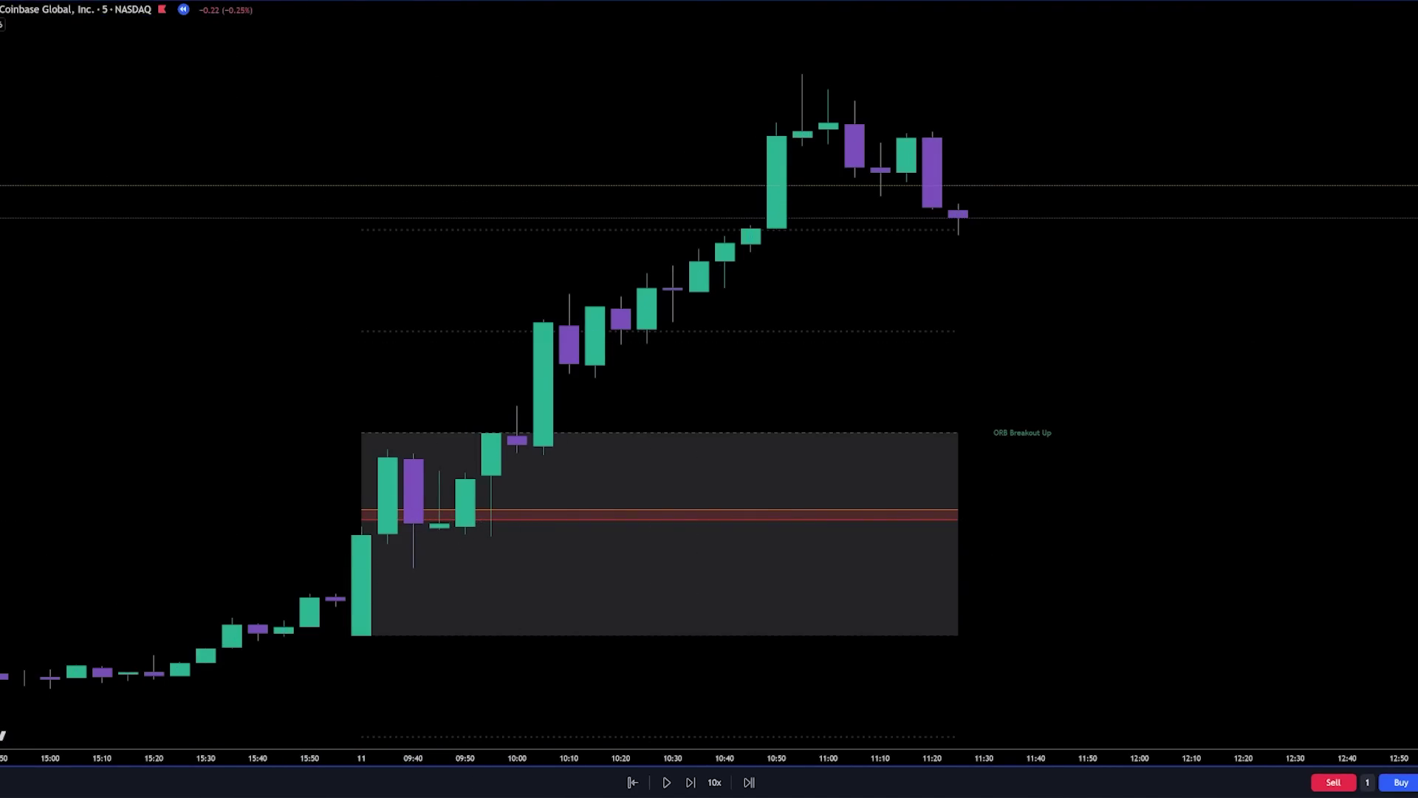
- Find the Volume+ (RVOL/Alerts) indicator and add it to the Coinbase 5-minute chart
{"action": "key", "text": "slash"}
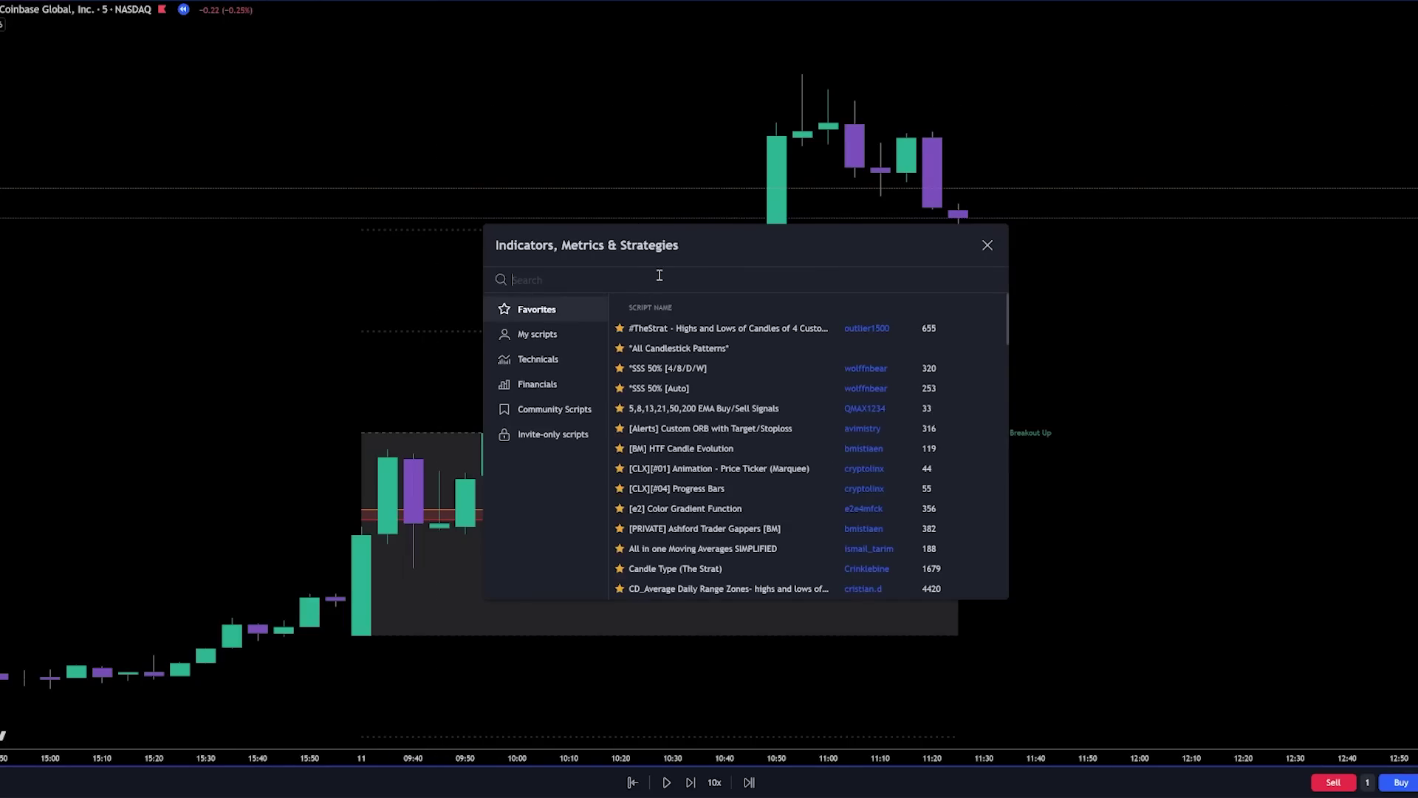
{"action": "type", "text": "volume+"}
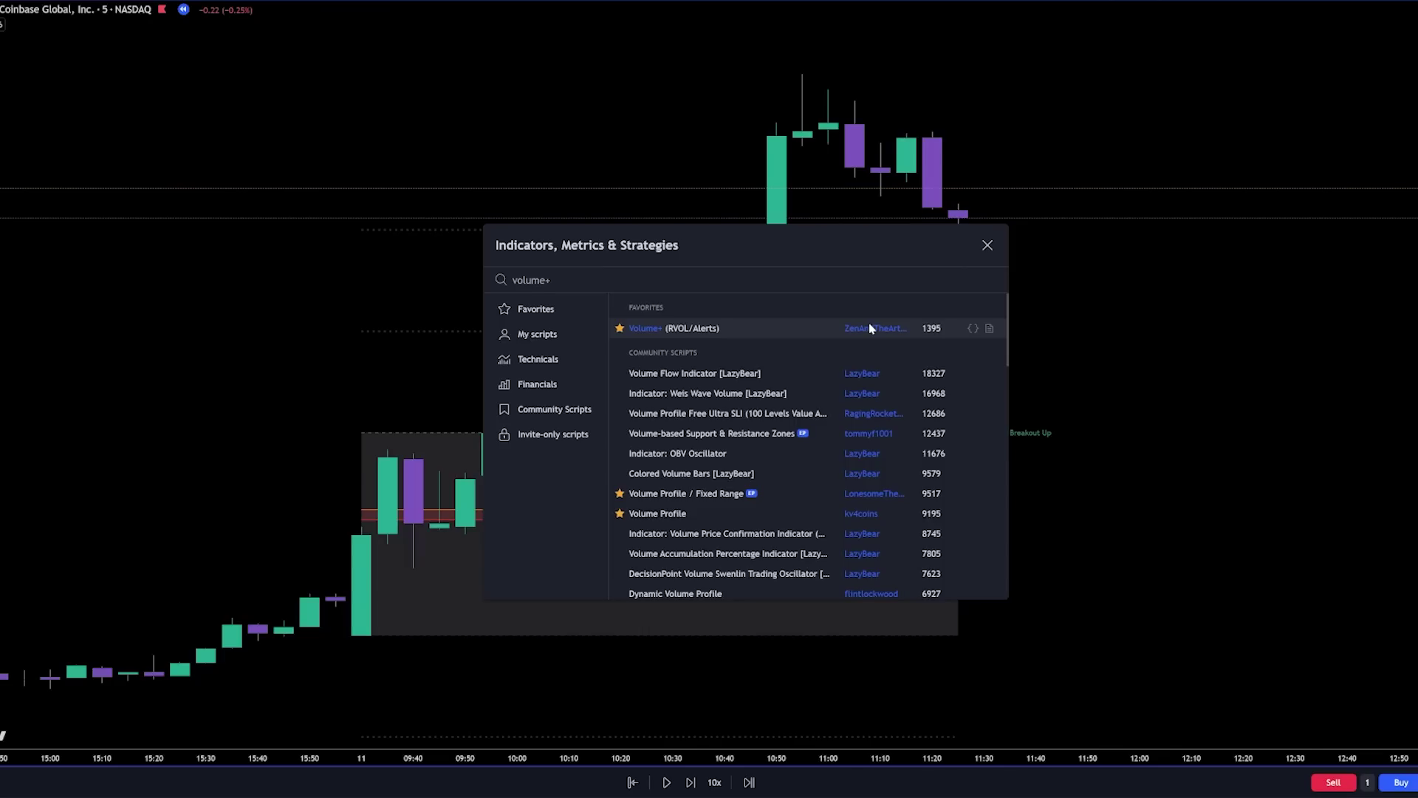
{"action": "left_click", "coordinate": [795, 328]}
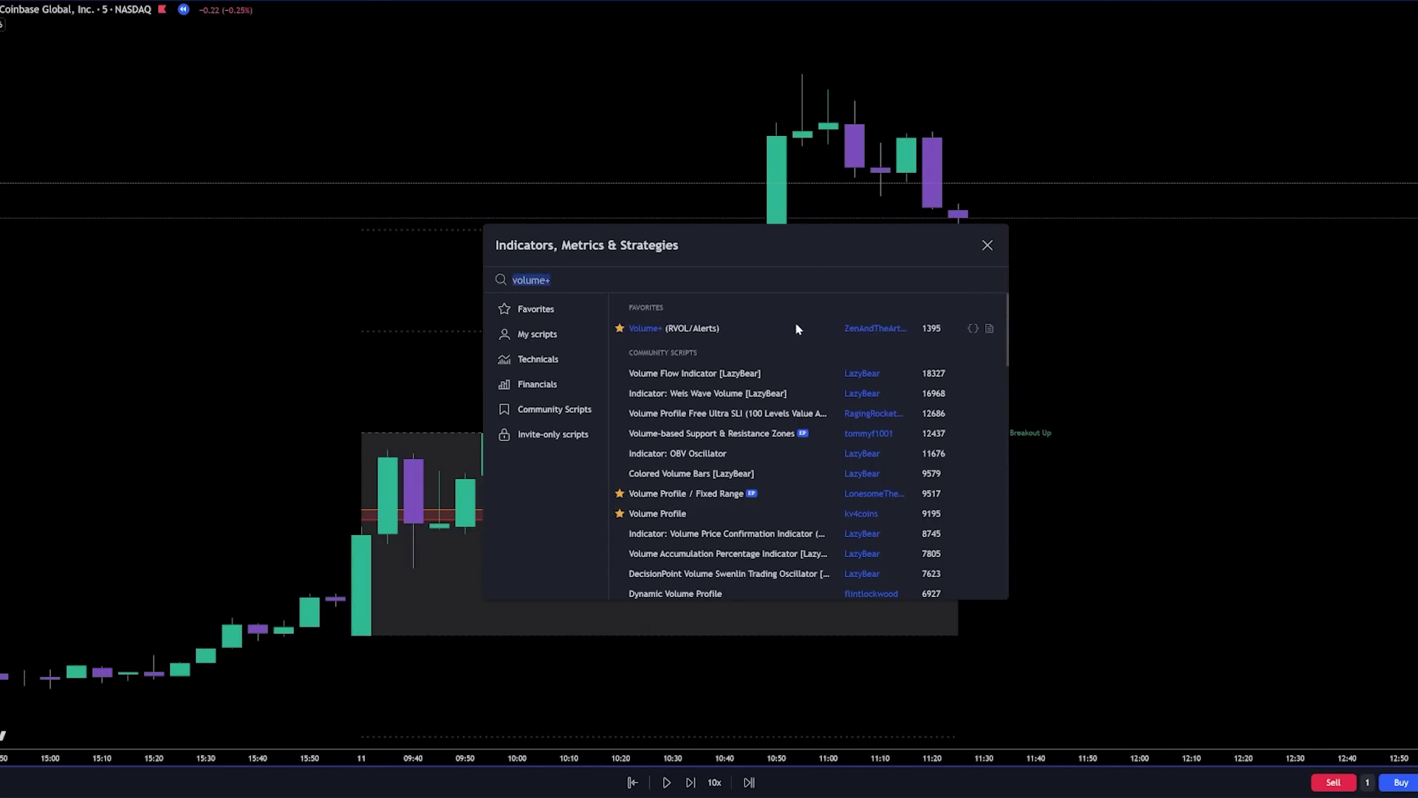
{"action": "left_click", "coordinate": [987, 245]}
{"action": "left_click_drag", "start_coordinate": [984, 385], "coordinate": [833, 458]}
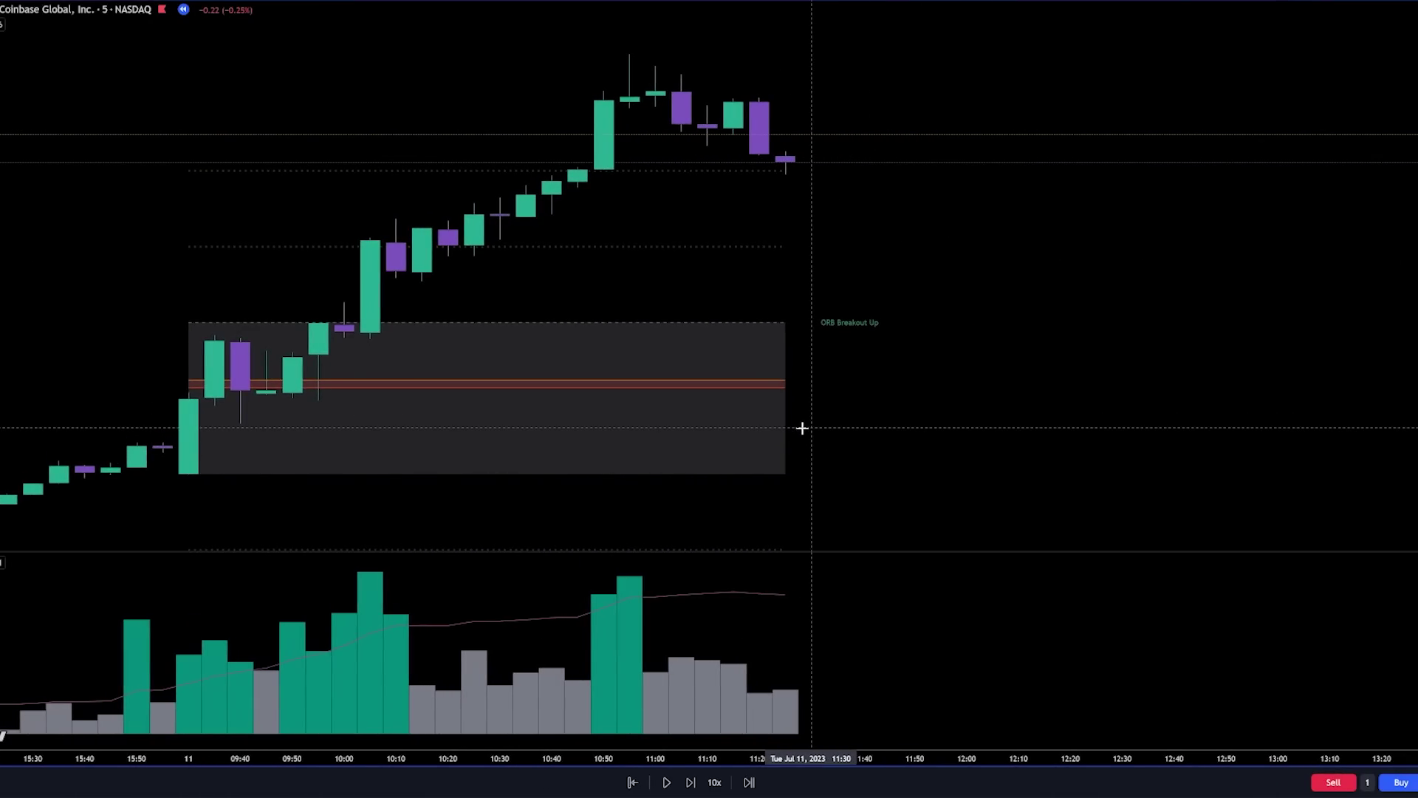
- Examine Coinbase's July 10 and July 11 volume bars relative to the average volume line and the opening range breakout
{"action": "scroll", "coordinate": [801, 426], "scroll_direction": "down", "scroll_amount": 3}
{"action": "scroll", "coordinate": [798, 443], "scroll_direction": "down", "scroll_amount": 1}
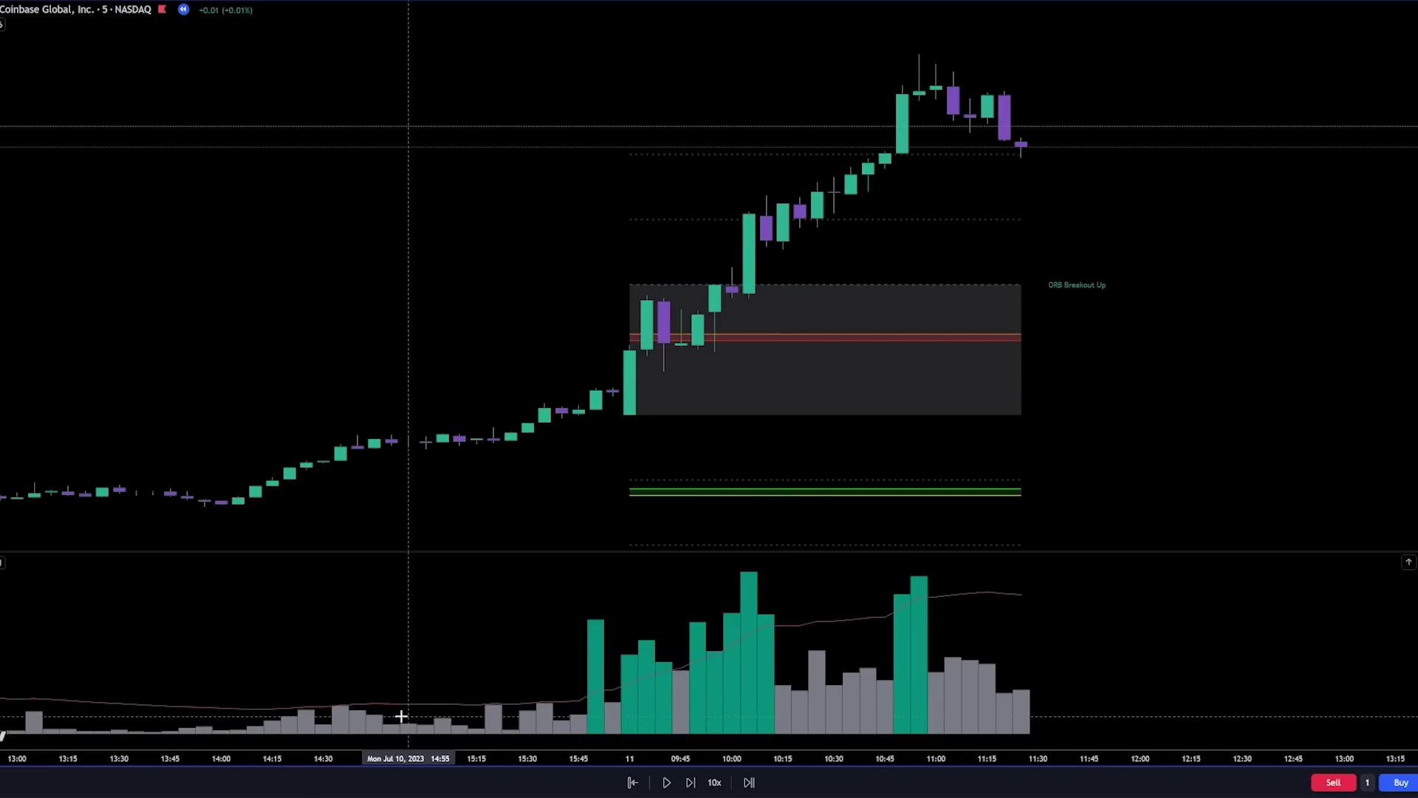
{"action": "scroll", "coordinate": [401, 716], "scroll_direction": "down", "scroll_amount": 4}
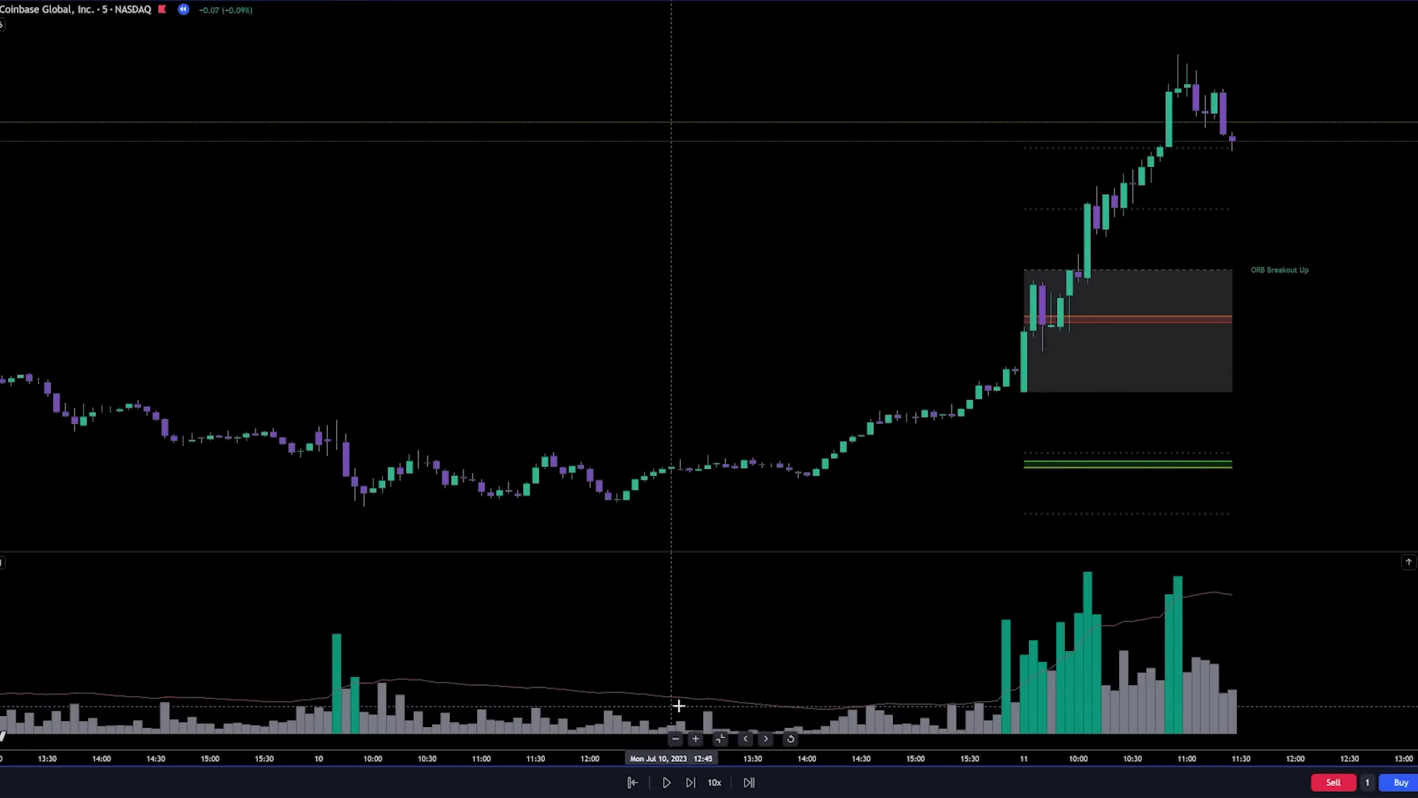
{"action": "scroll", "coordinate": [677, 709], "scroll_direction": "up", "scroll_amount": 3}
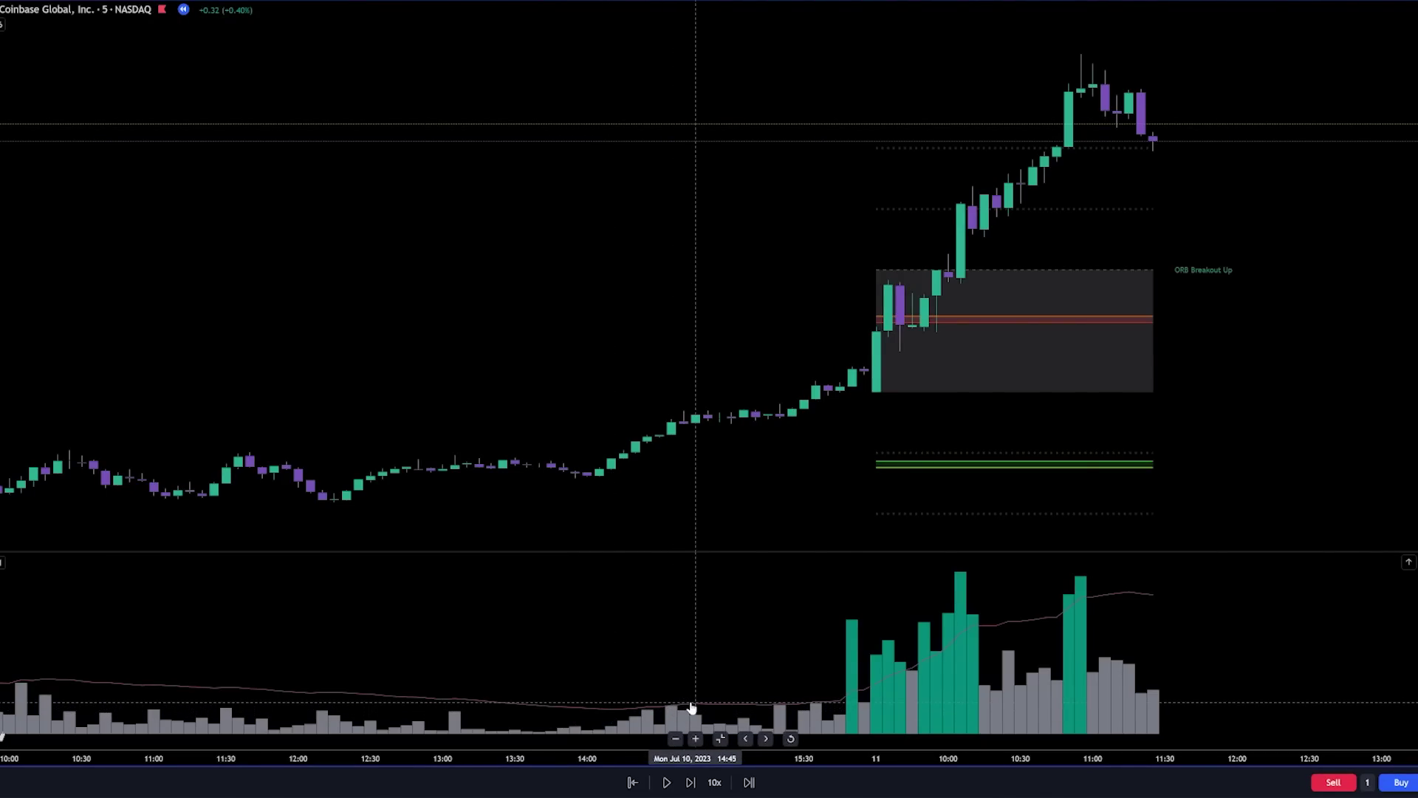
{"action": "scroll", "coordinate": [587, 702], "scroll_direction": "down", "scroll_amount": 3}
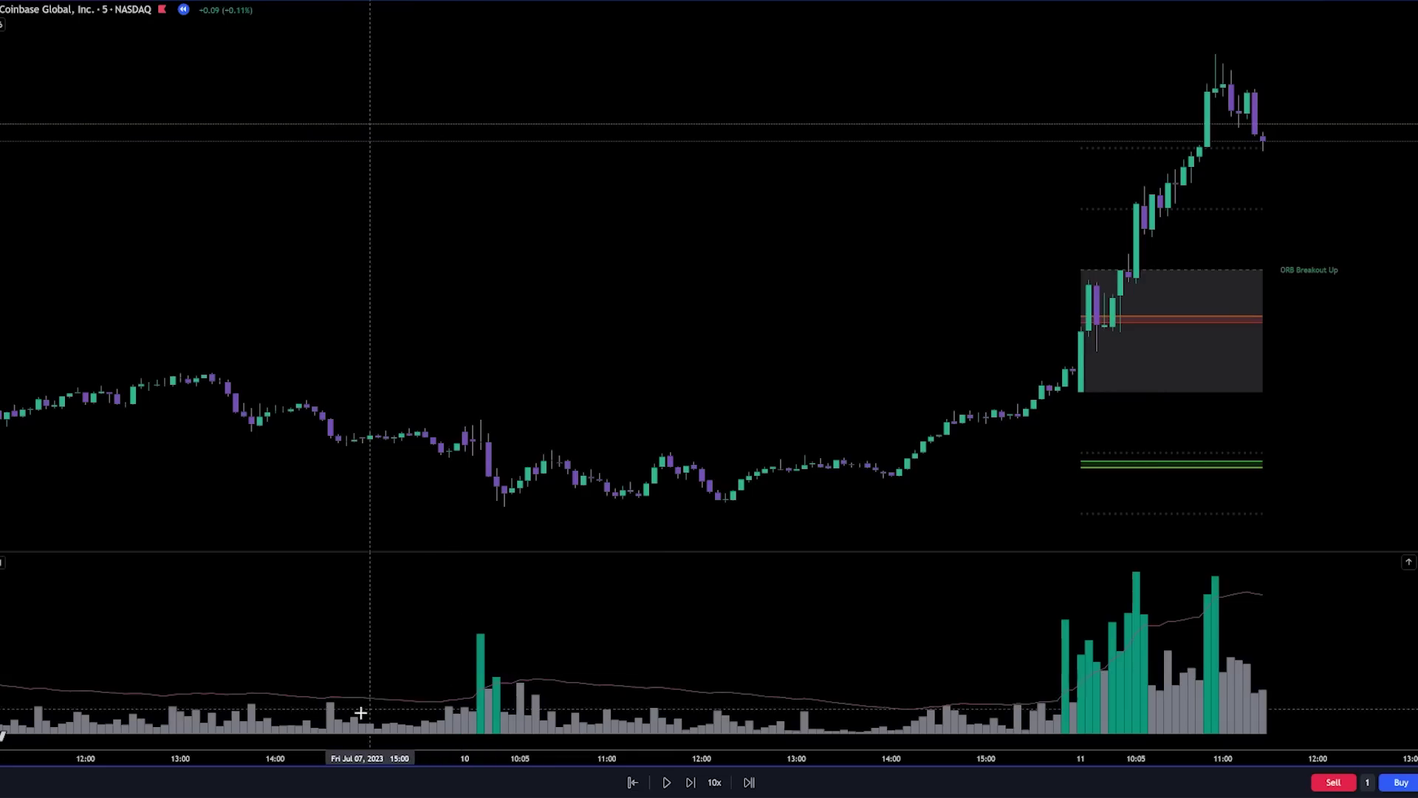
{"action": "scroll", "coordinate": [834, 690], "scroll_direction": "up", "scroll_amount": 2}
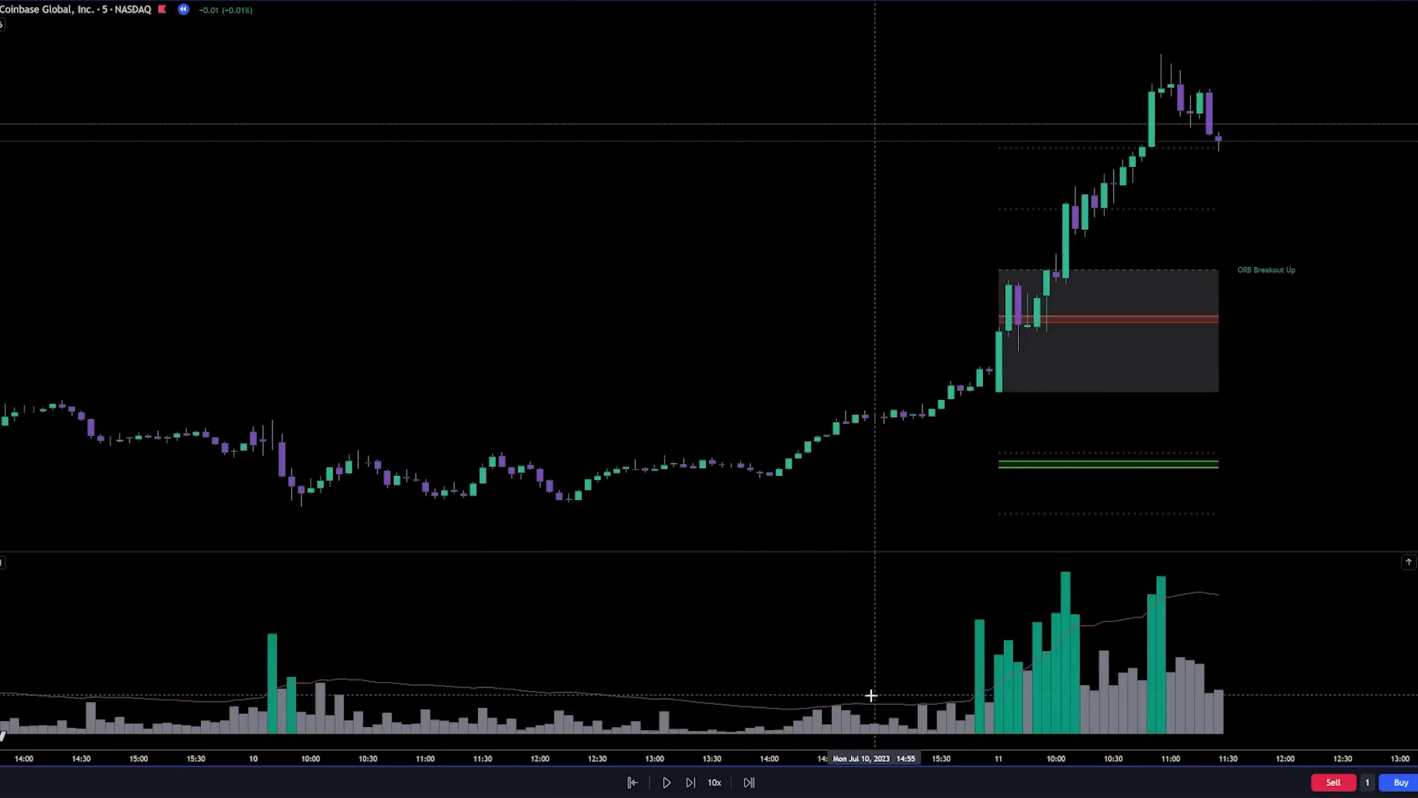
{"action": "scroll", "coordinate": [934, 696], "scroll_direction": "up", "scroll_amount": 2}
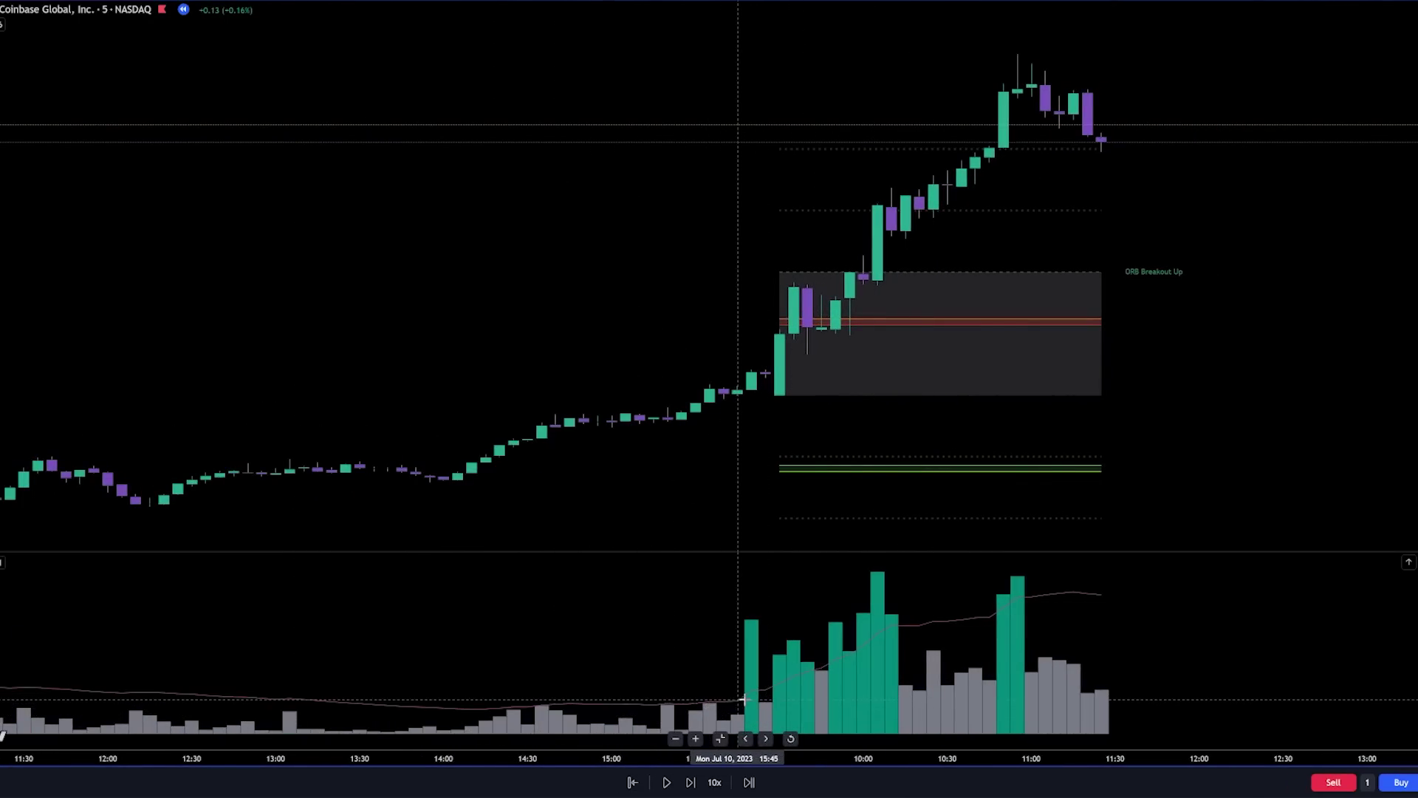
{"action": "scroll", "coordinate": [745, 694], "scroll_direction": "up", "scroll_amount": 2}
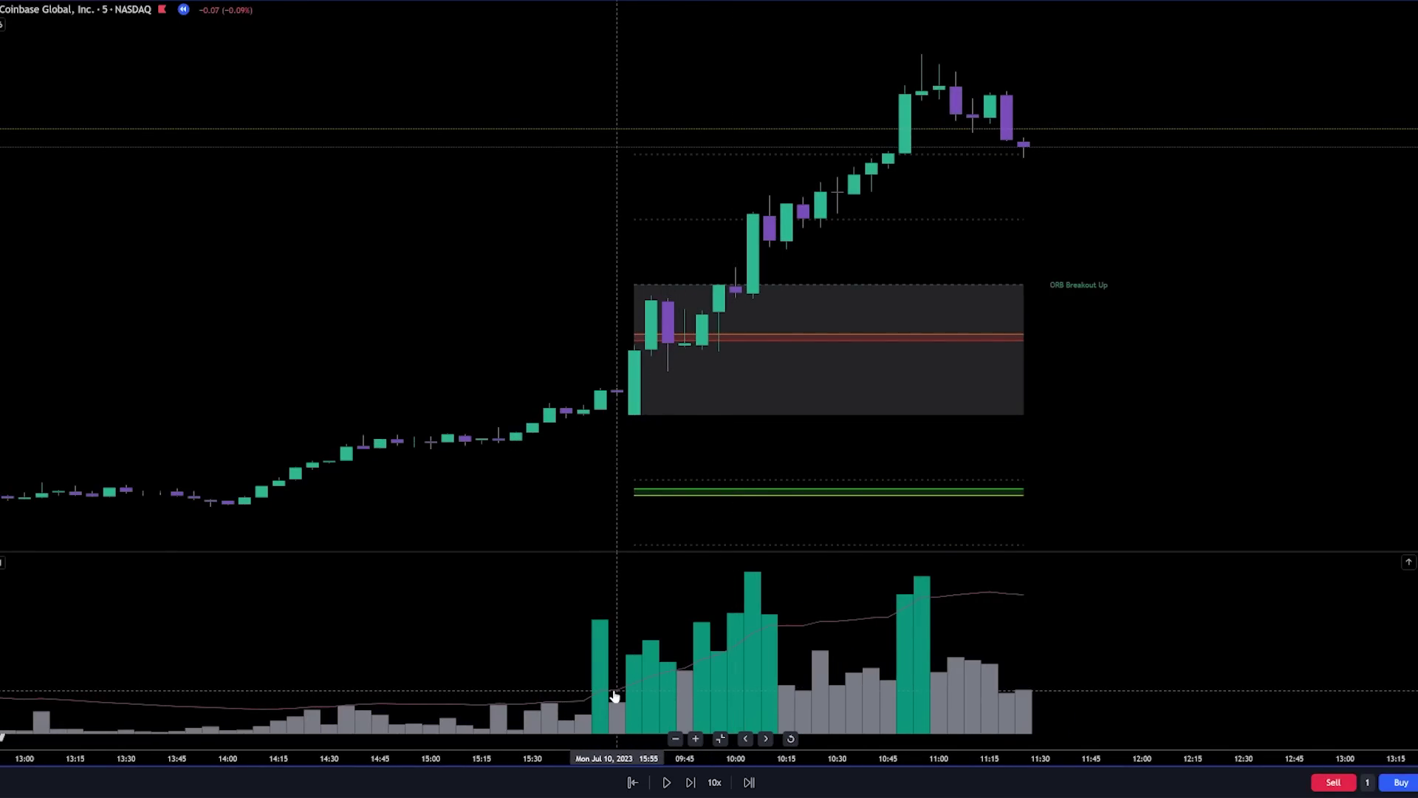
{"action": "scroll", "coordinate": [613, 694], "scroll_direction": "right", "scroll_amount": 3}
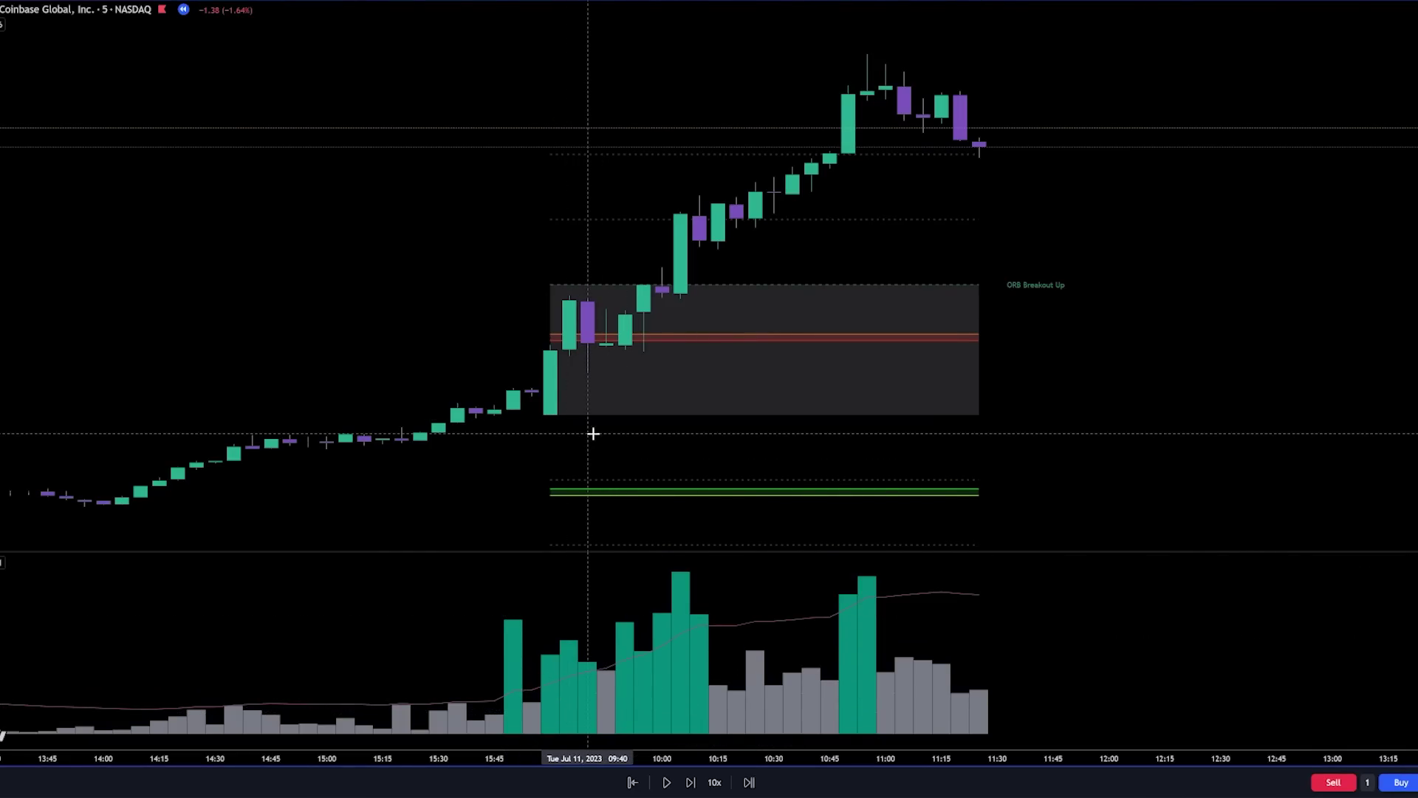
{"action": "scroll", "coordinate": [573, 406], "scroll_direction": "right", "scroll_amount": 3}
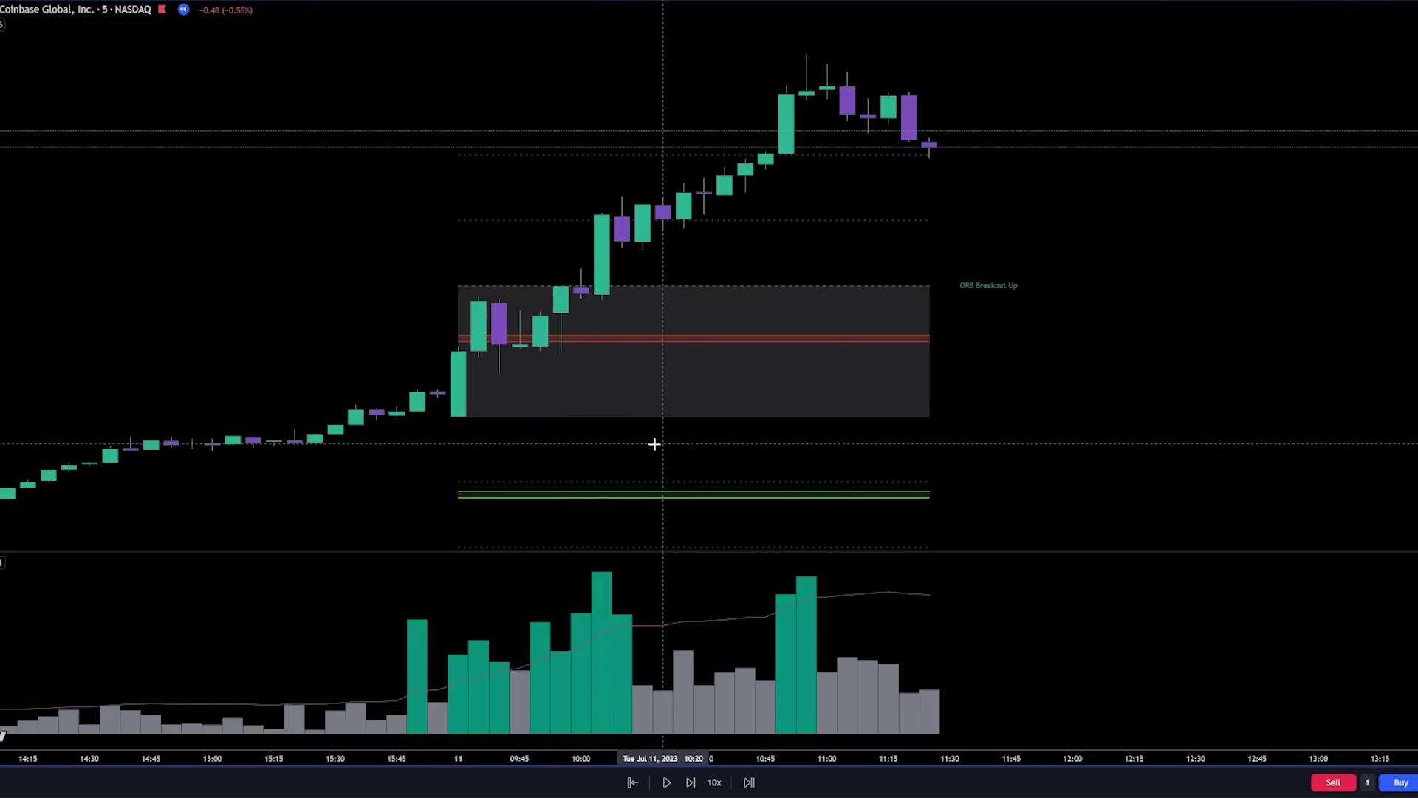
{"action": "scroll", "coordinate": [990, 469], "scroll_direction": "up", "scroll_amount": 1}
{"action": "scroll", "coordinate": [715, 468], "scroll_direction": "left", "scroll_amount": 2}
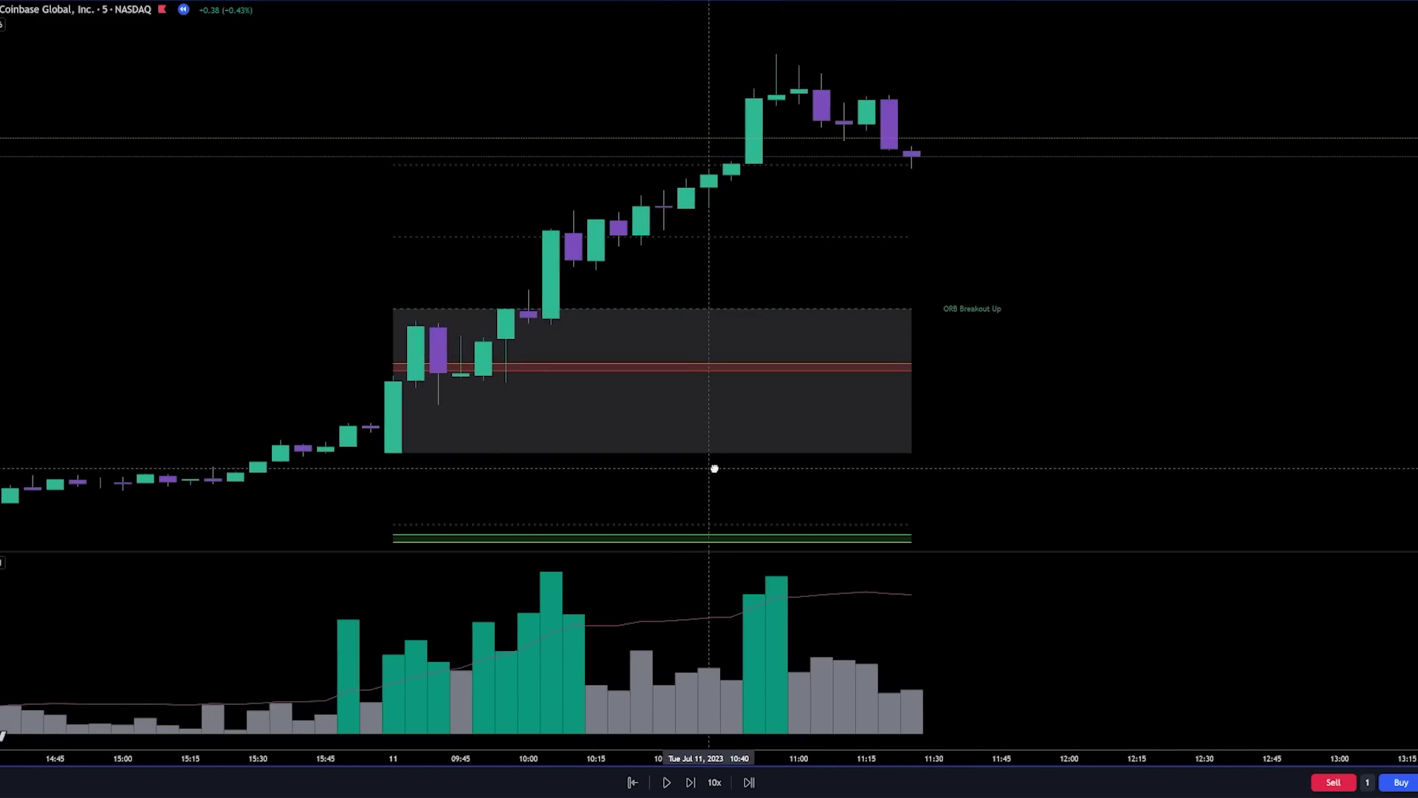
- Restart the Coinbase bar replay from the July 11, 2023 09:40 candle
{"action": "left_click", "coordinate": [634, 784]}
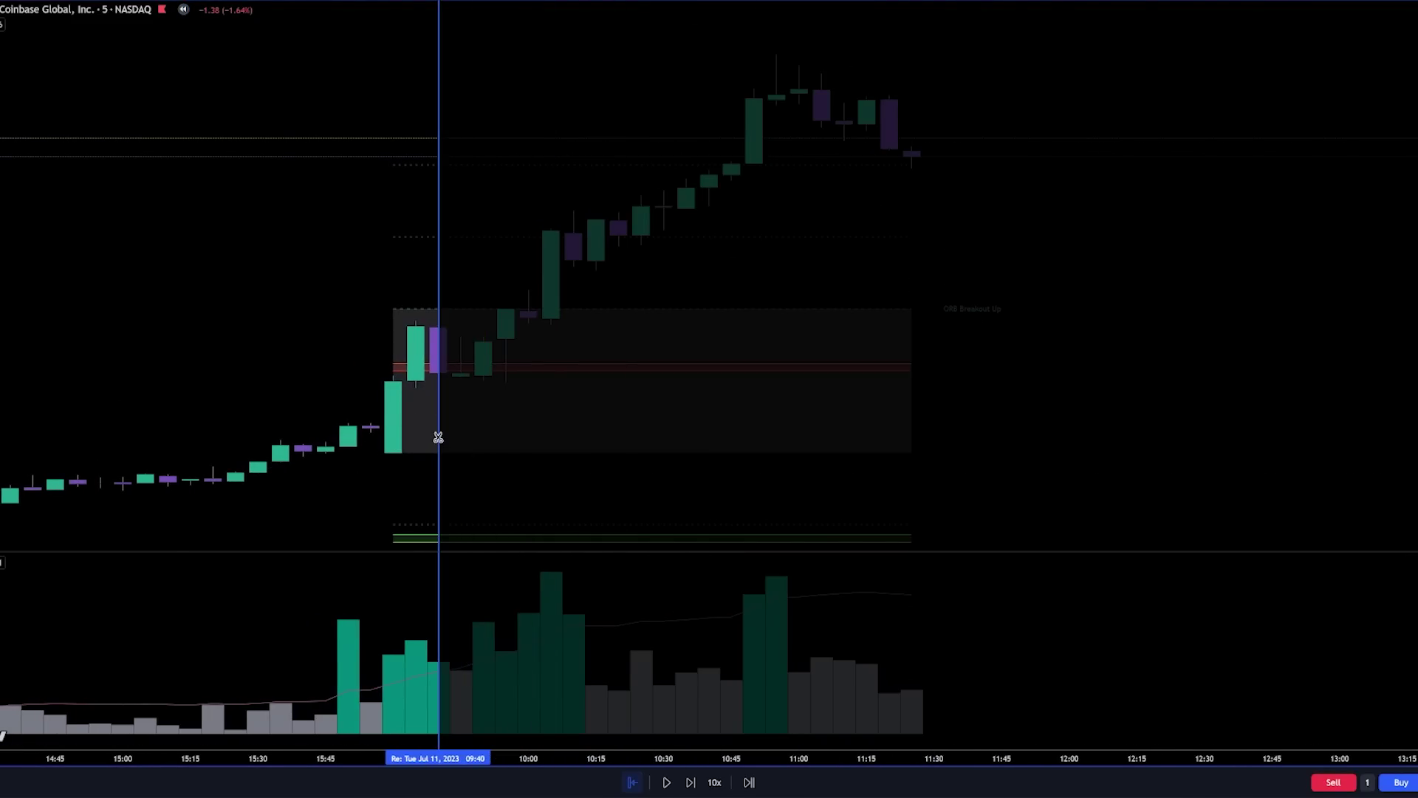
{"action": "left_click", "coordinate": [438, 437]}
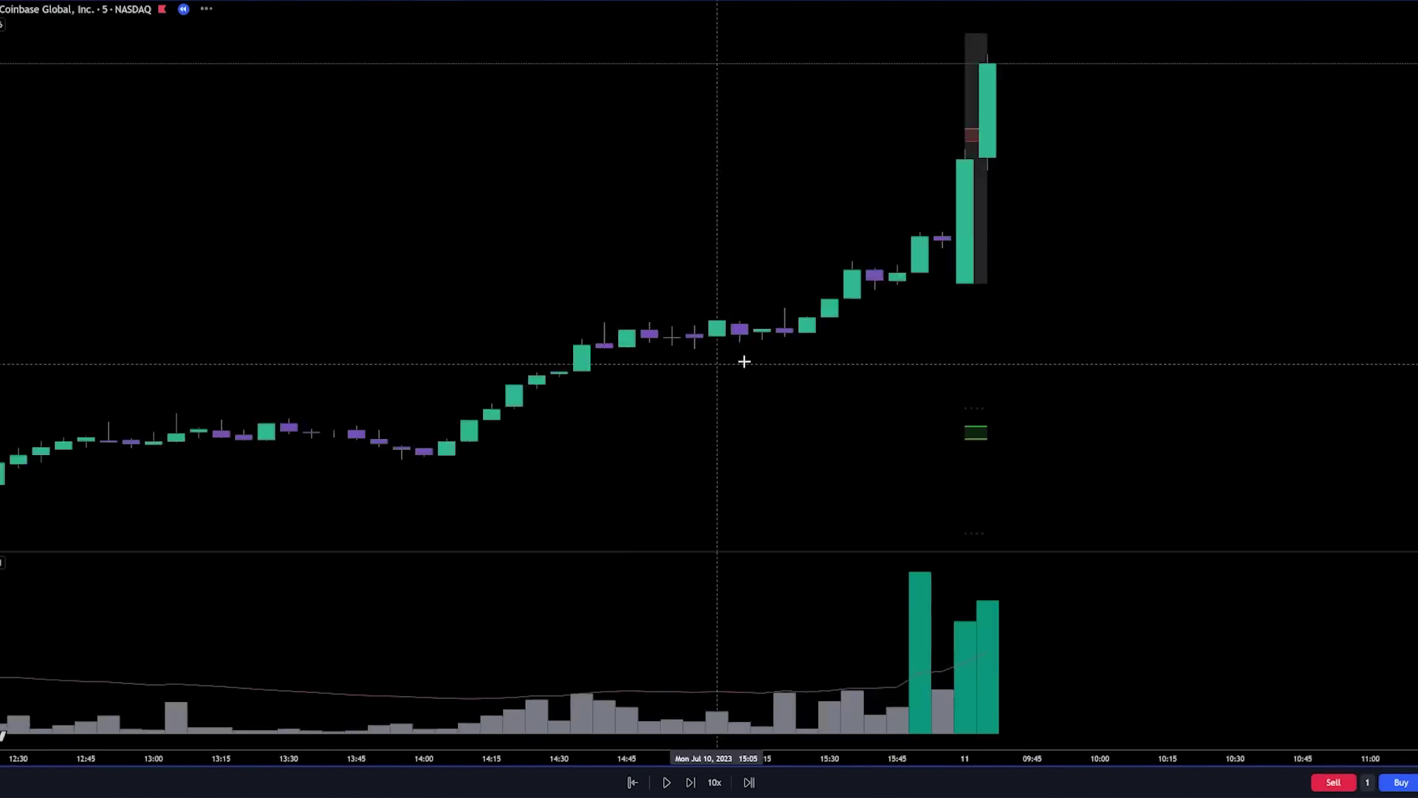
{"action": "left_click_drag", "start_coordinate": [1005, 337], "coordinate": [481, 463]}
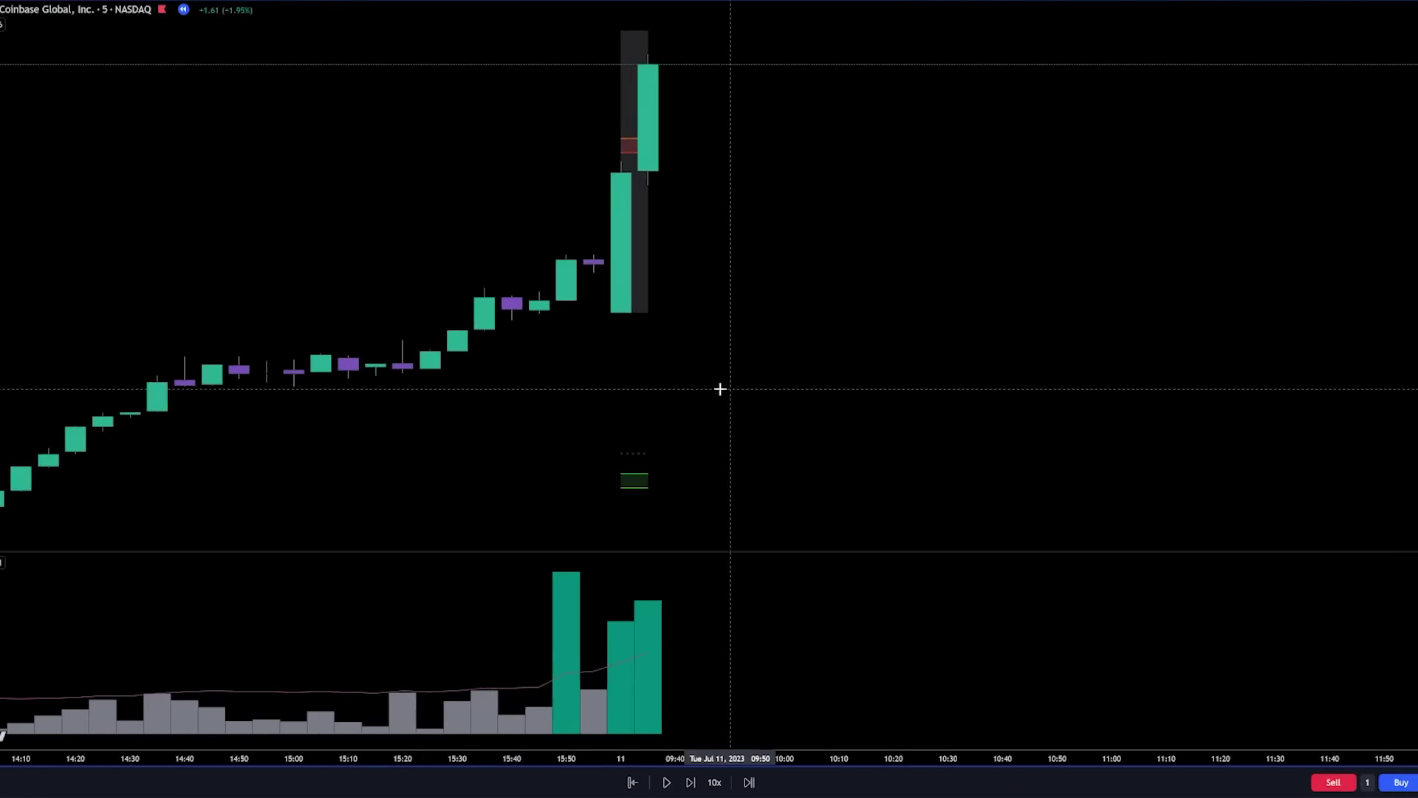
{"action": "left_click_drag", "start_coordinate": [722, 392], "coordinate": [501, 491]}
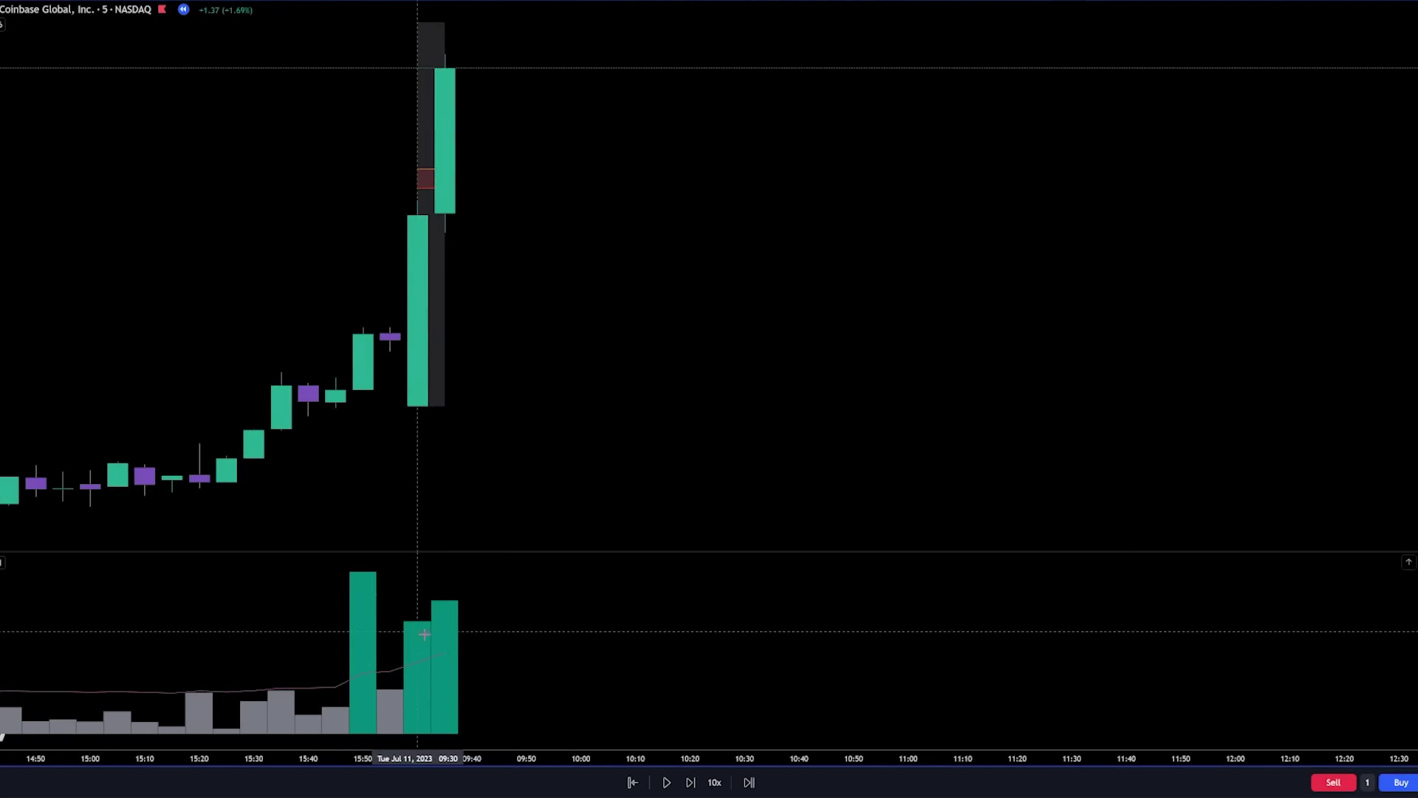
- Advance the Coinbase replay candle by candle to 10:00, past the breakout above the opening range box
{"action": "left_click", "coordinate": [691, 782]}
{"action": "left_click", "coordinate": [693, 782]}
{"action": "left_click", "coordinate": [690, 782]}
{"action": "left_click", "coordinate": [691, 782]}
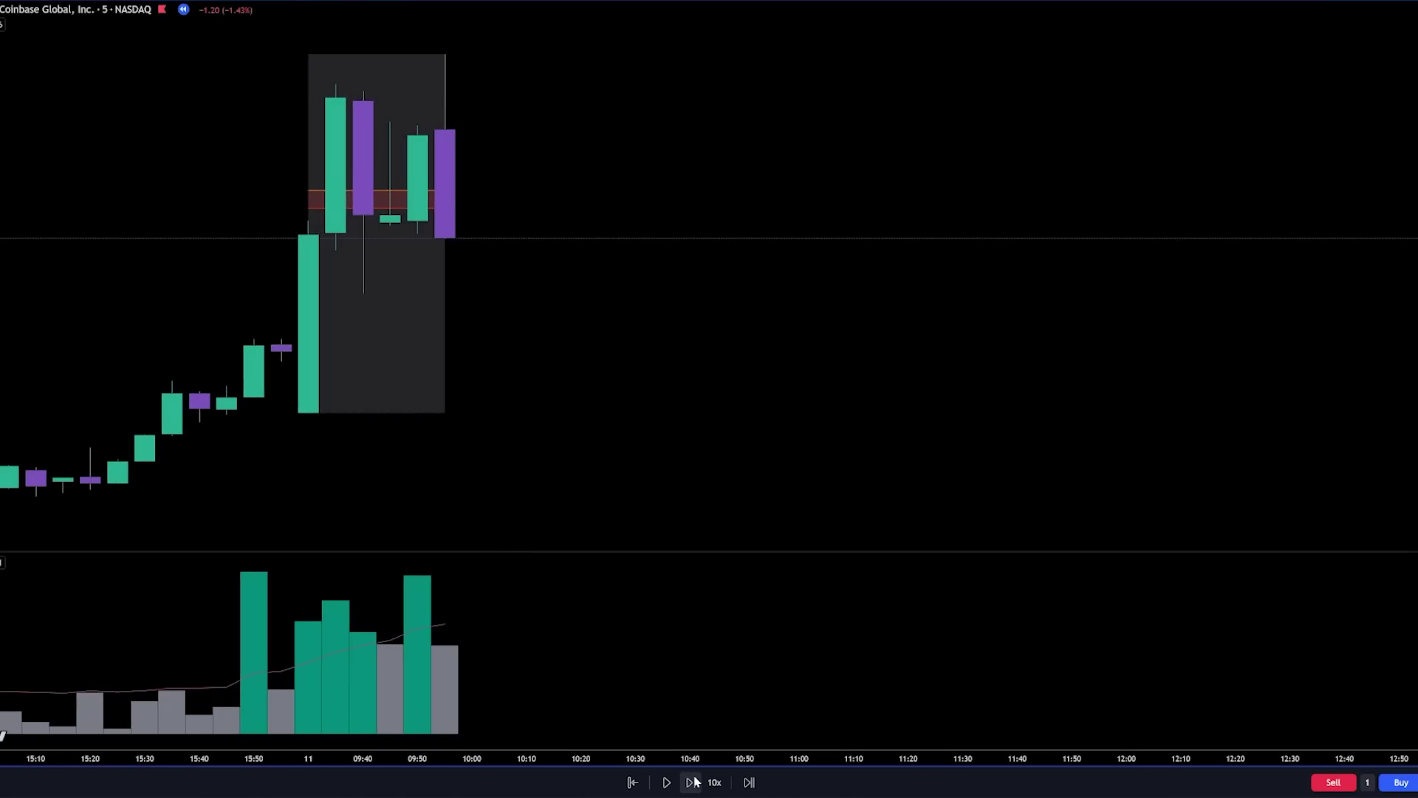
{"action": "left_click", "coordinate": [691, 782]}
{"action": "left_click_drag", "start_coordinate": [583, 457], "coordinate": [627, 428]}
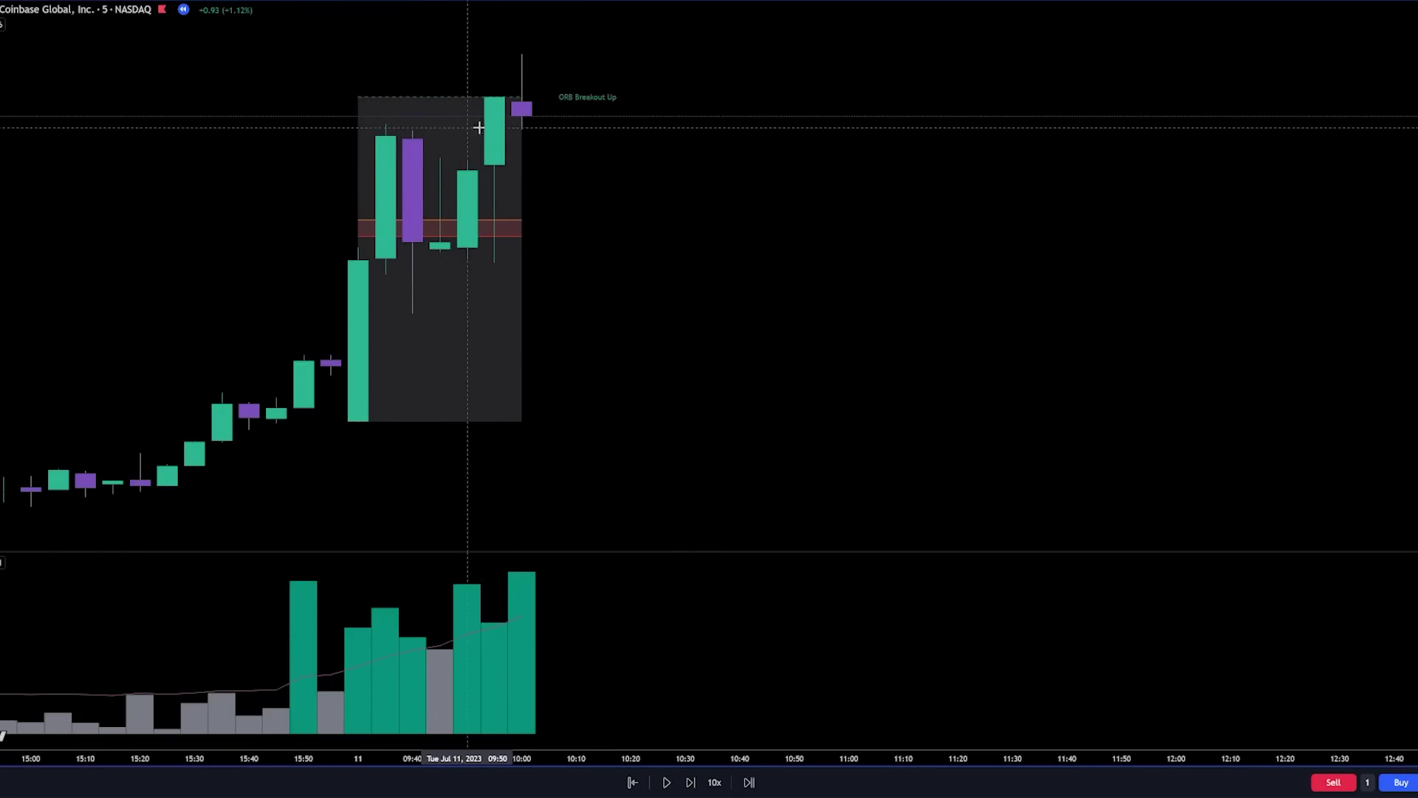
- Advance the Coinbase replay candle by candle to 10:10, and play it on to the 11:10 candle before pausing
{"action": "left_click", "coordinate": [689, 784]}
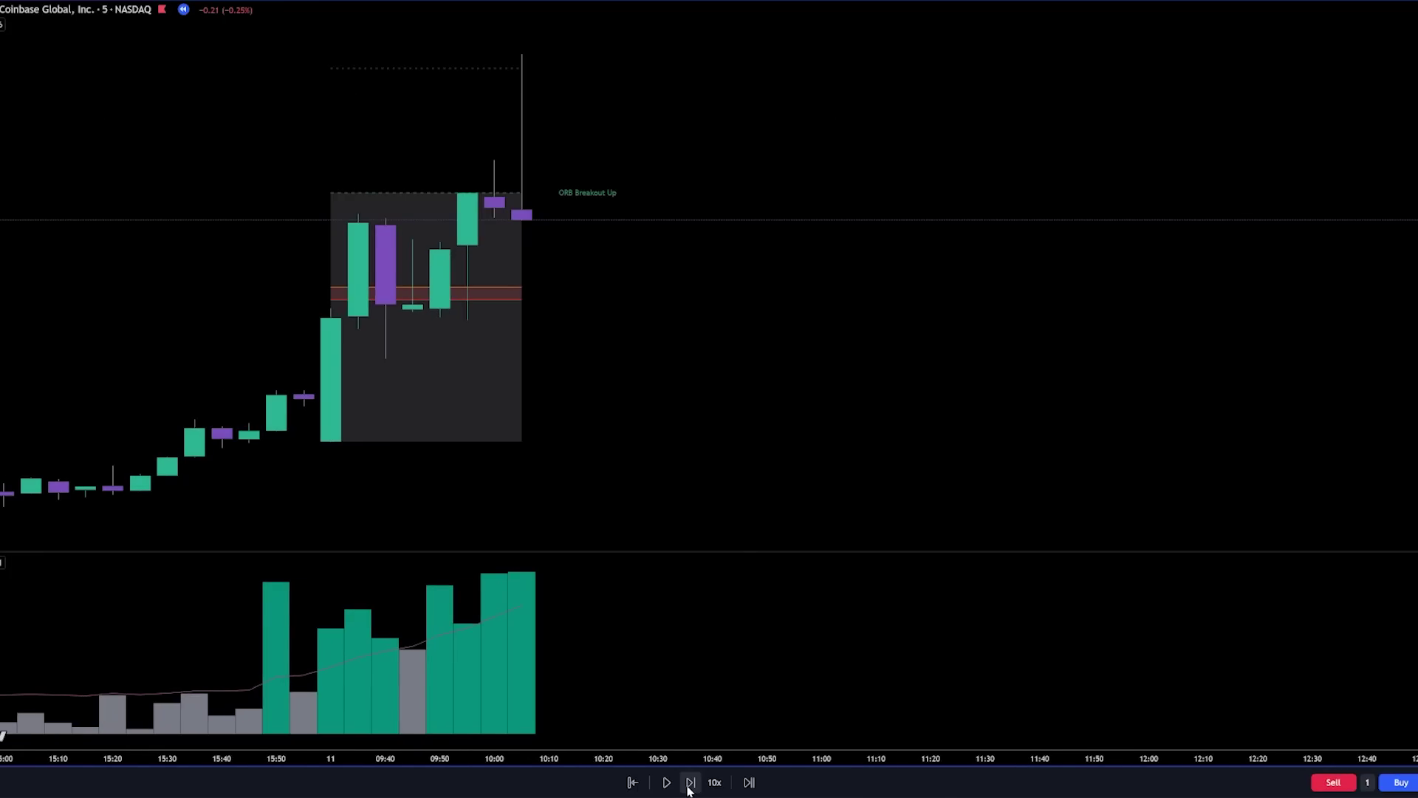
{"action": "left_click", "coordinate": [689, 784]}
{"action": "left_click", "coordinate": [689, 784]}
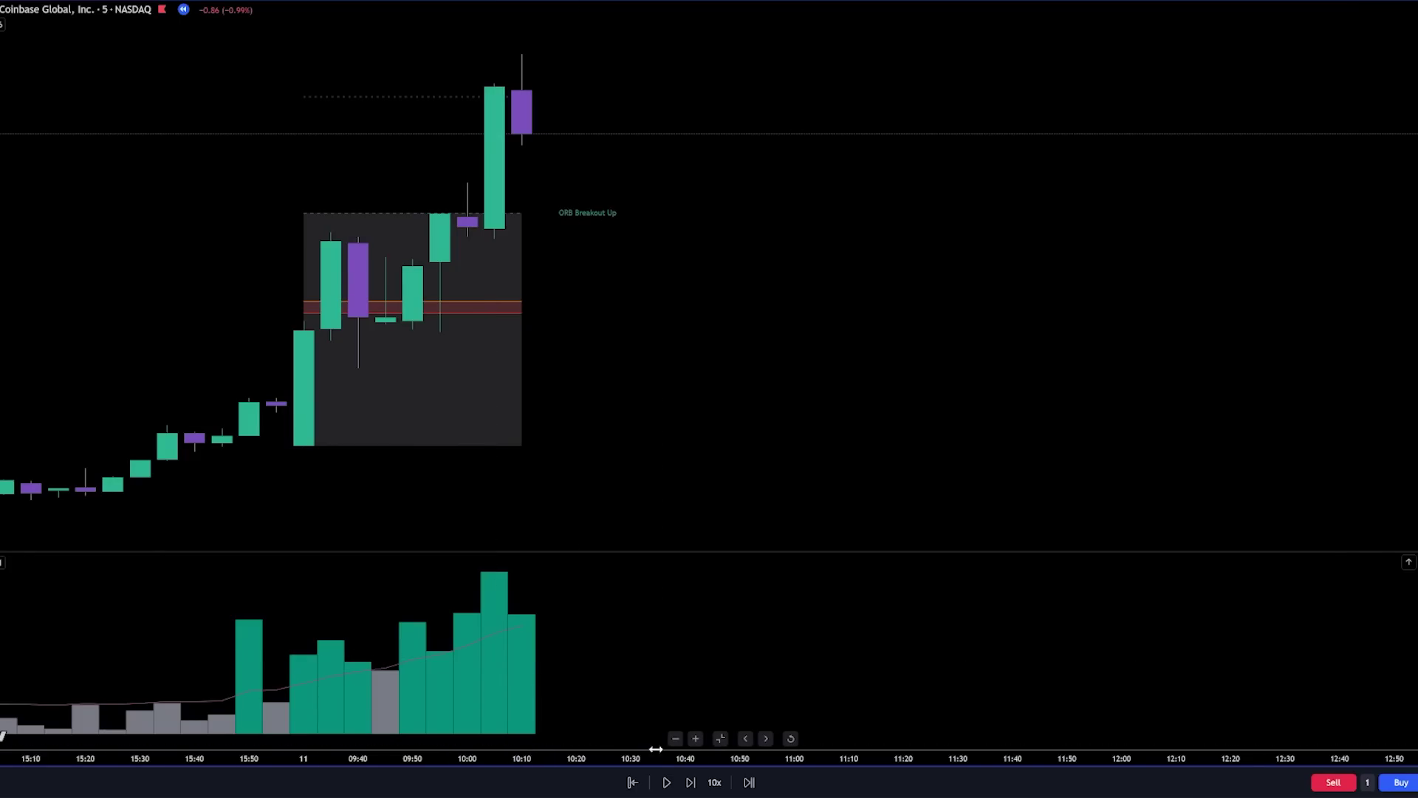
{"action": "left_click", "coordinate": [667, 782]}
{"action": "left_click", "coordinate": [668, 782]}
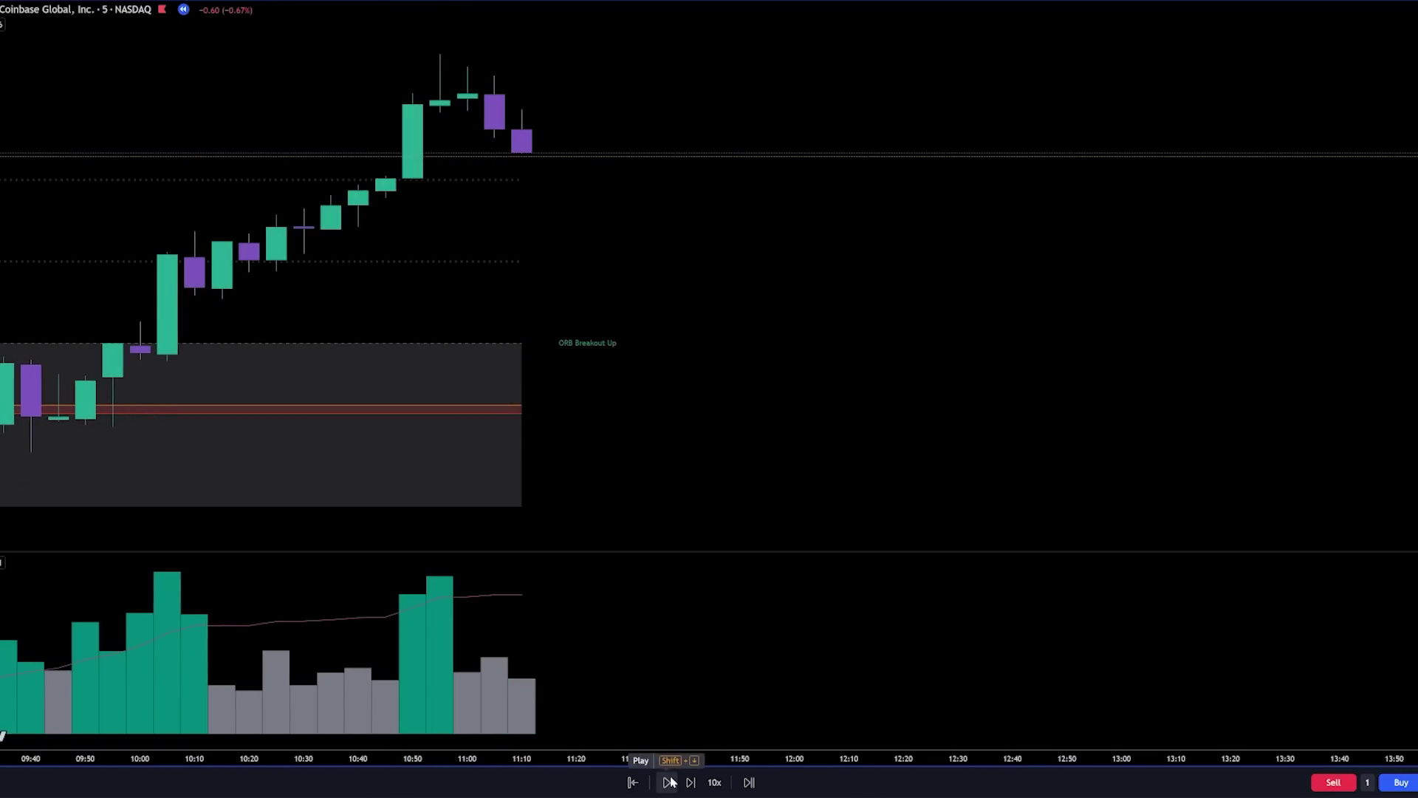
{"action": "left_click_drag", "start_coordinate": [636, 481], "coordinate": [814, 371]}
{"action": "scroll", "coordinate": [814, 372], "scroll_direction": "down", "scroll_amount": 1}
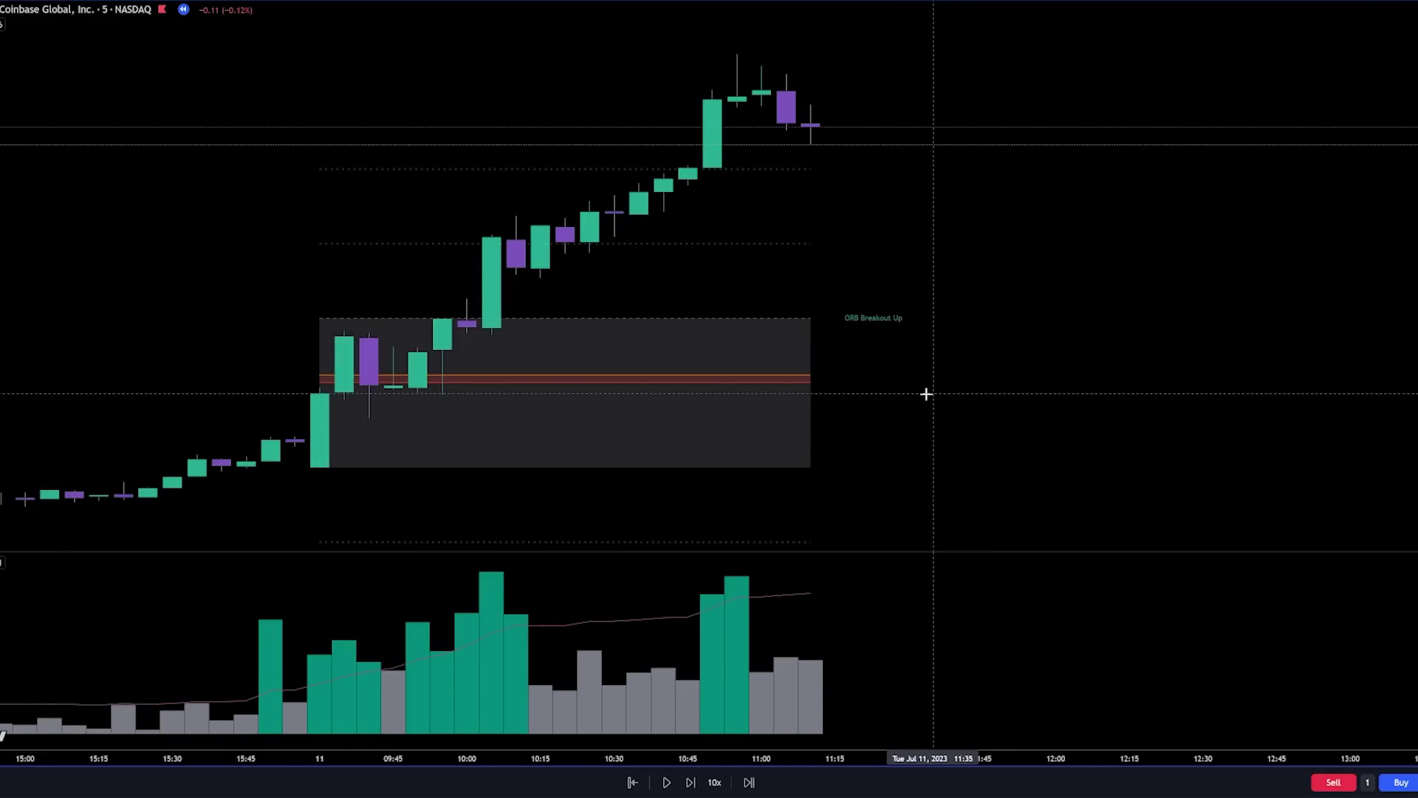
- Switch the chart symbol to ES1! and look over the July 12 early-morning candles
{"action": "type", "text": "ES1!"}
{"action": "key", "text": "Return"}
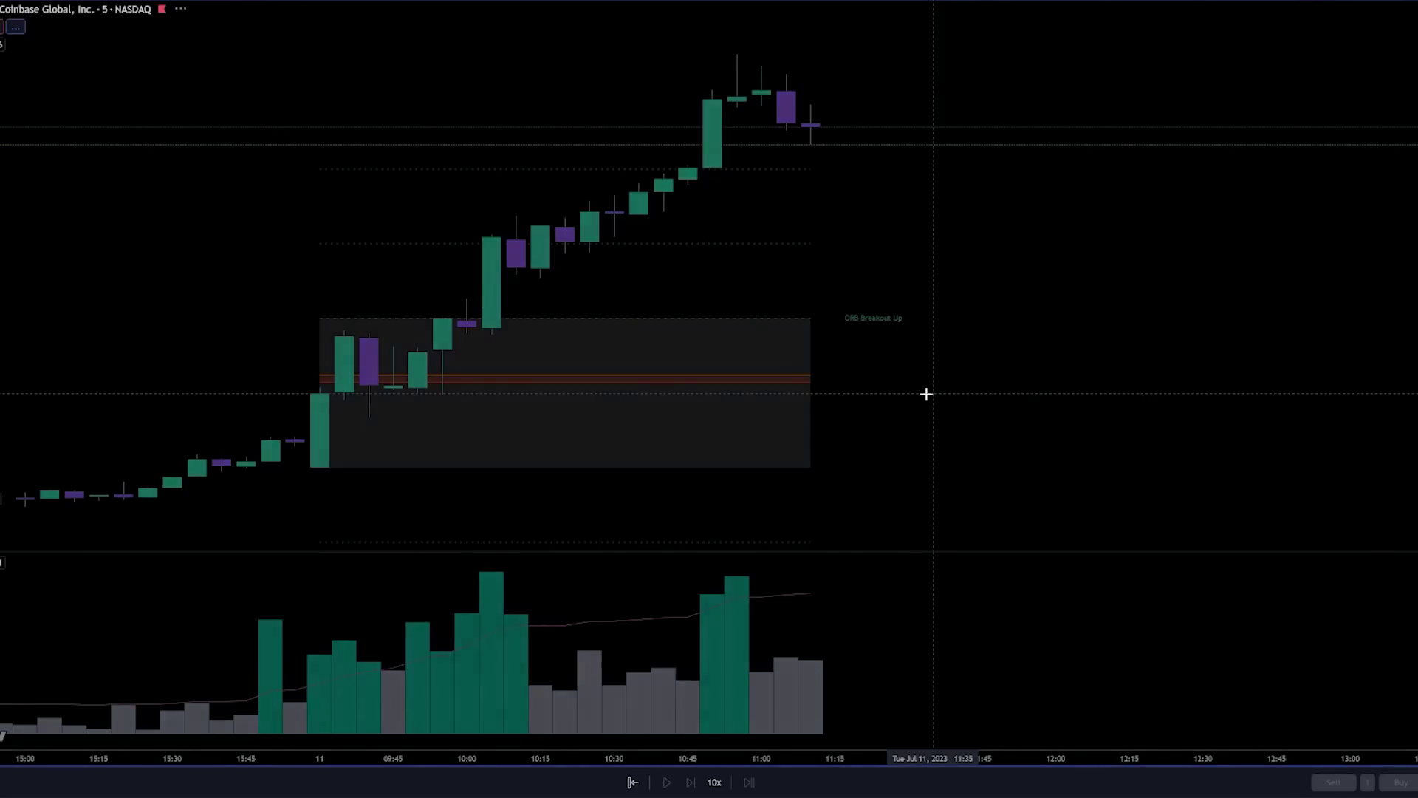
{"action": "left_click_drag", "start_coordinate": [1213, 278], "coordinate": [728, 374]}
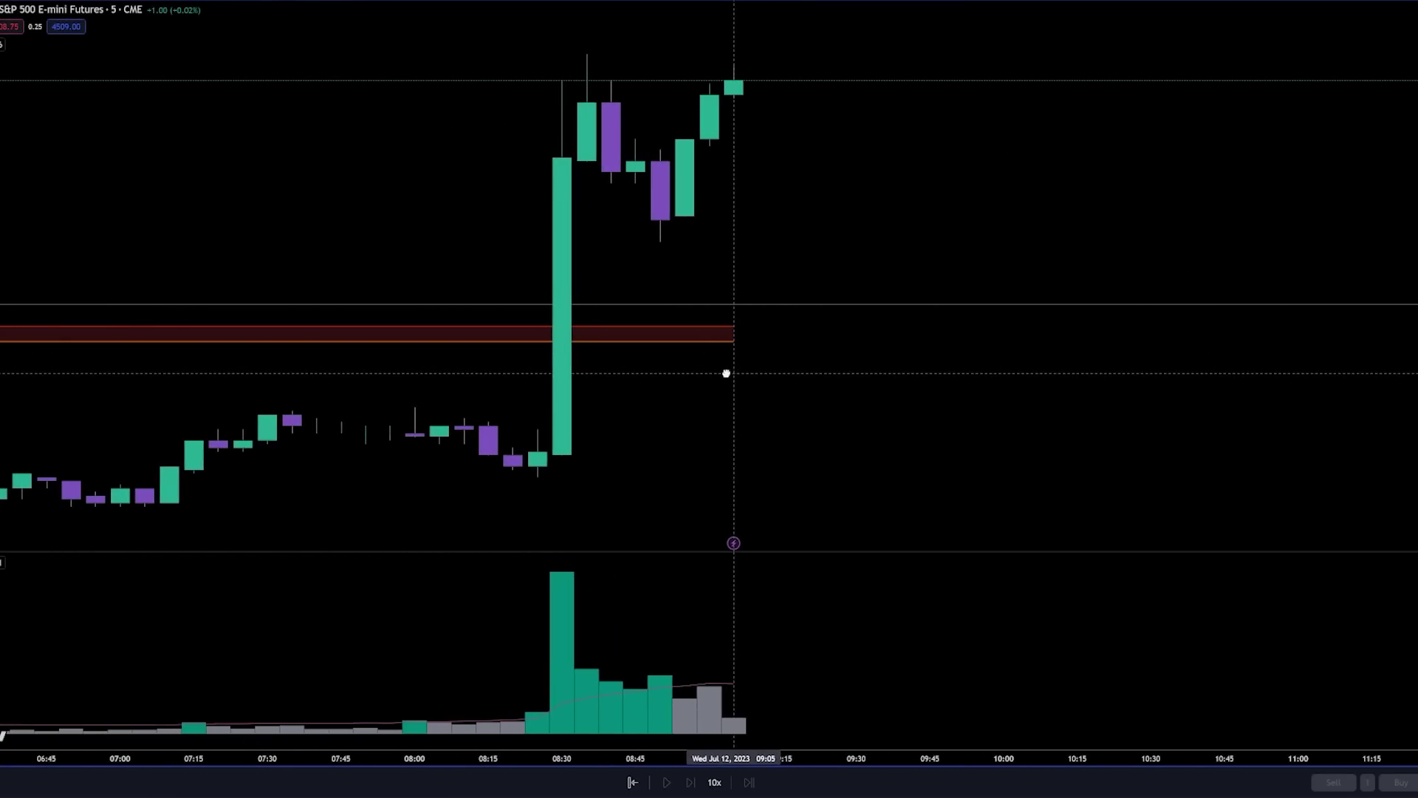
{"action": "scroll", "coordinate": [738, 280], "scroll_direction": "up", "scroll_amount": 2}
{"action": "left_click_drag", "start_coordinate": [737, 278], "coordinate": [484, 251]}
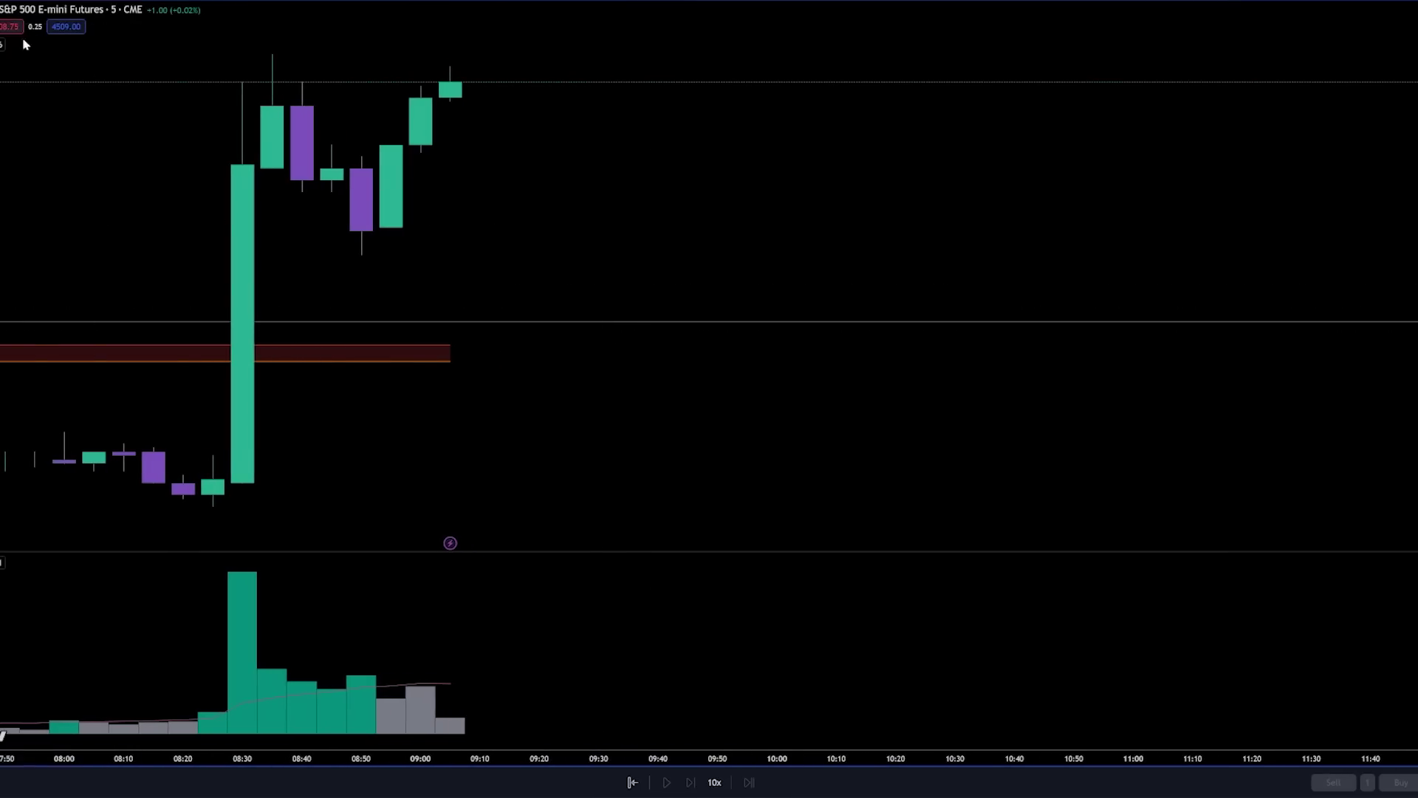
{"action": "left_click_drag", "start_coordinate": [508, 172], "coordinate": [1393, 259]}
{"action": "left_click_drag", "start_coordinate": [740, 275], "coordinate": [1143, 294]}
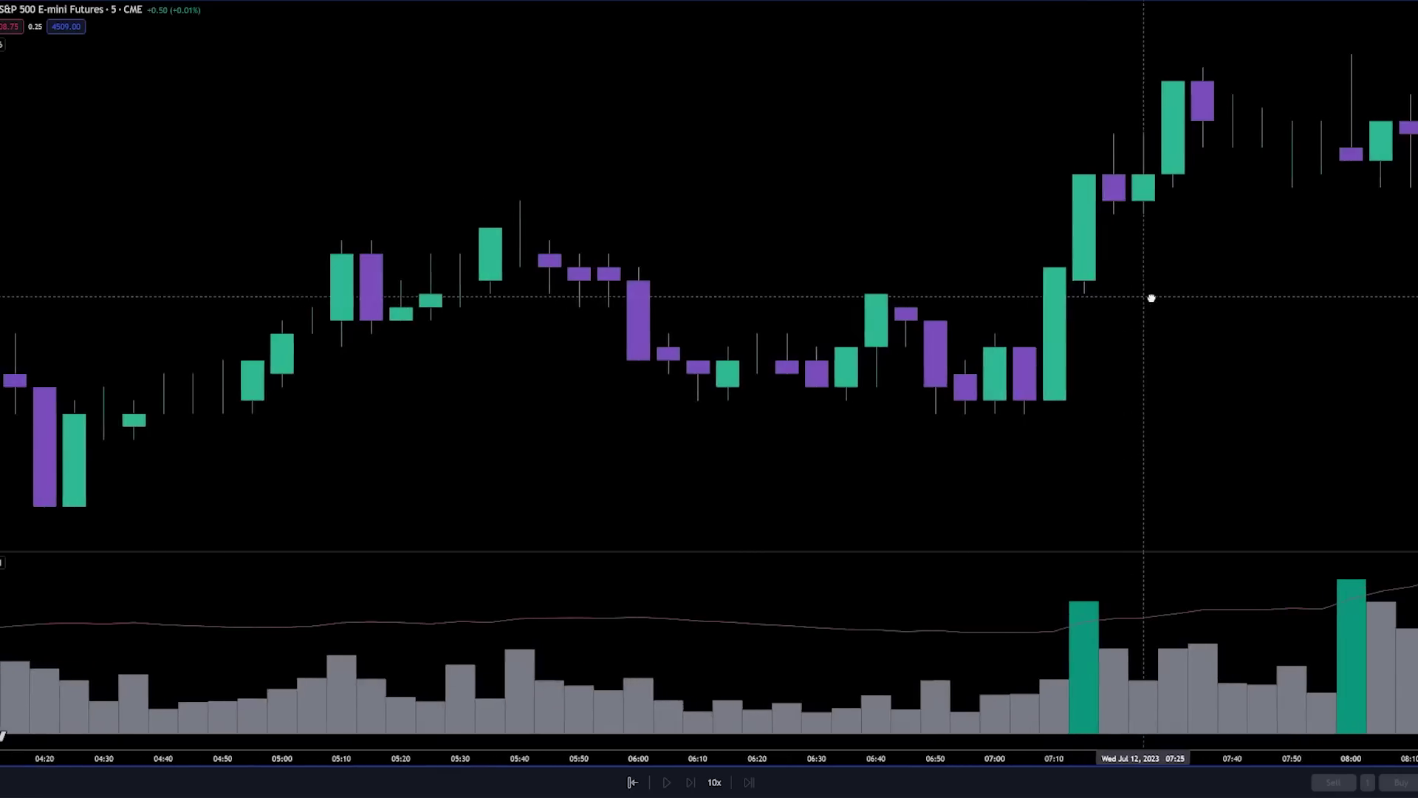
{"action": "scroll", "coordinate": [1040, 266], "scroll_direction": "down", "scroll_amount": 2}
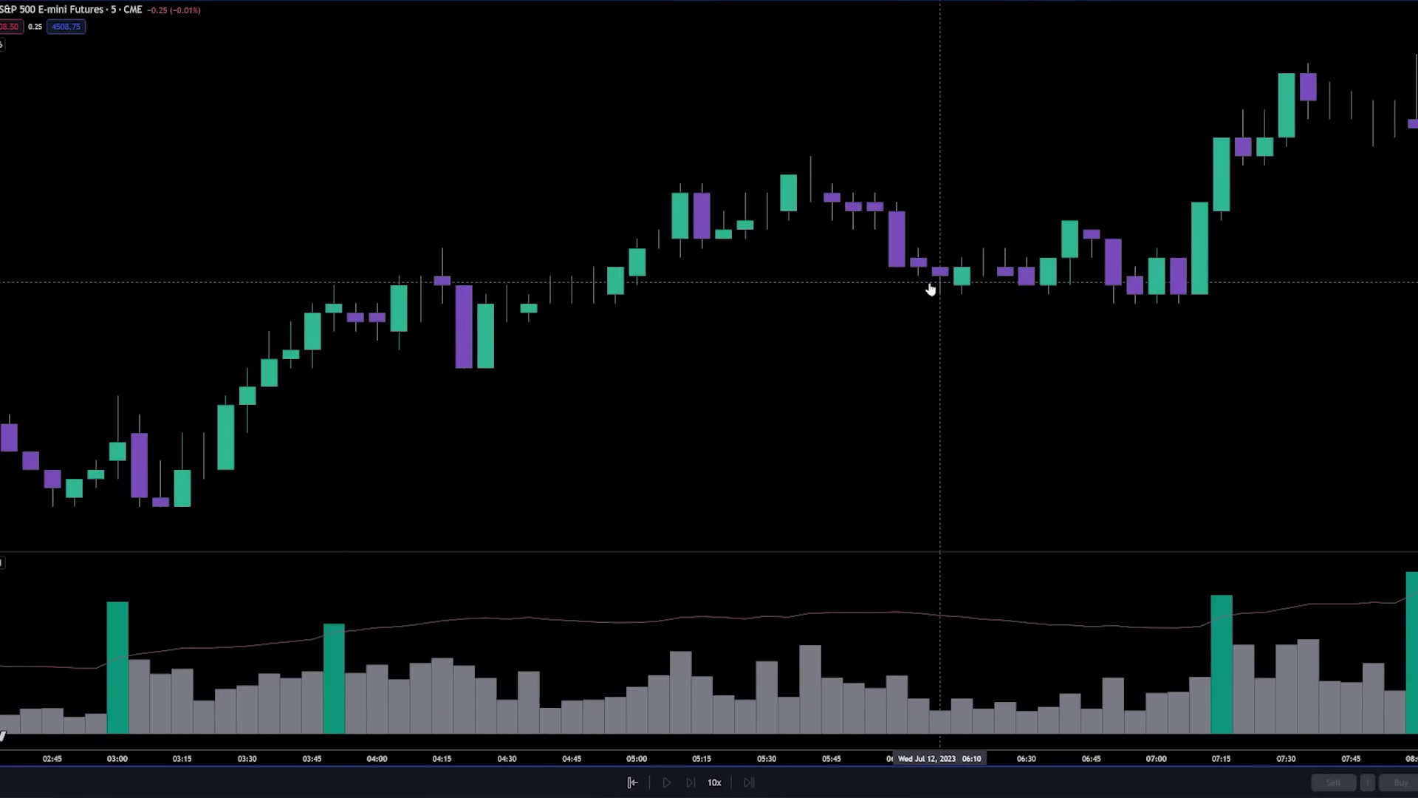
- Review the RRR indicator's input settings and set Session to use to 5 (NY Forex Open)
{"action": "left_click", "coordinate": [2, 46]}
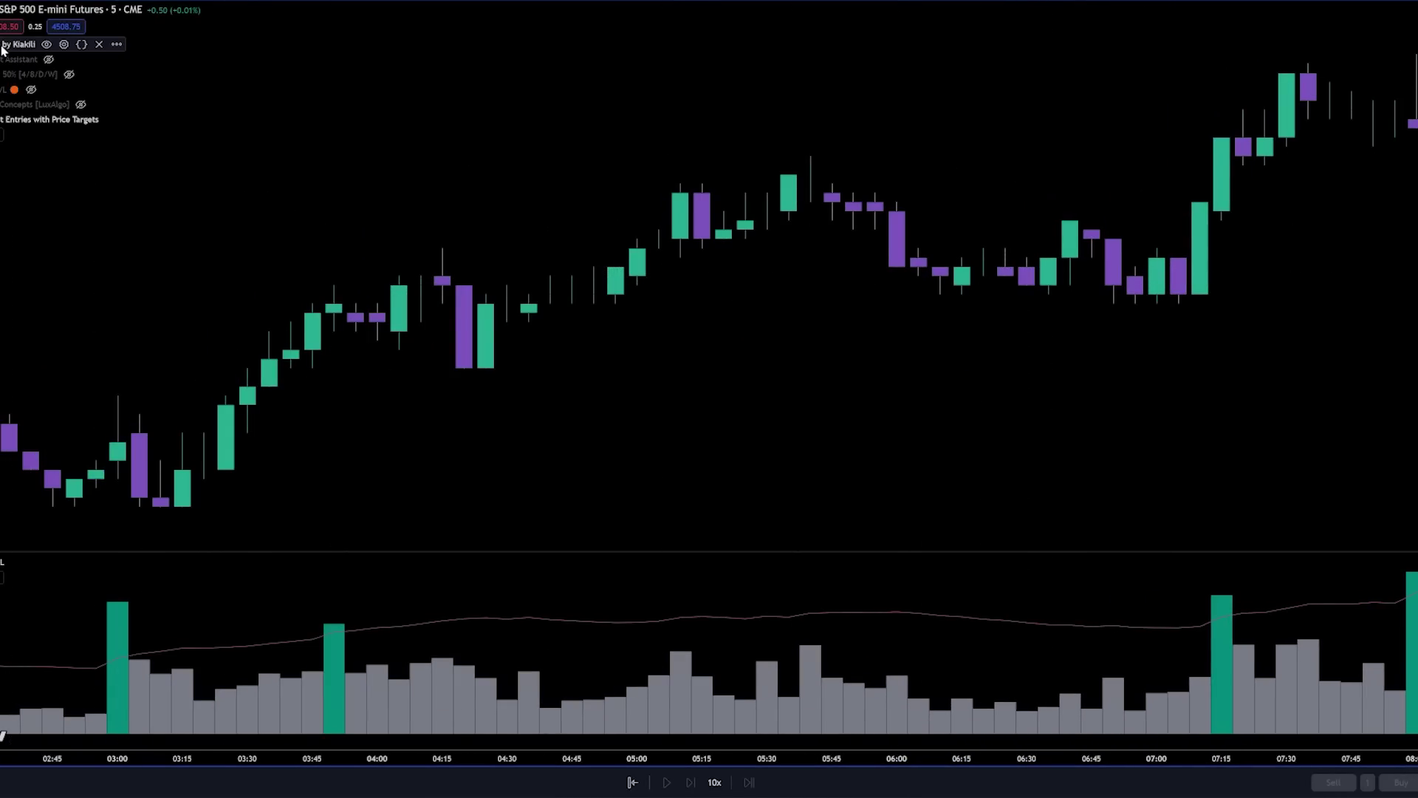
{"action": "left_click", "coordinate": [64, 44]}
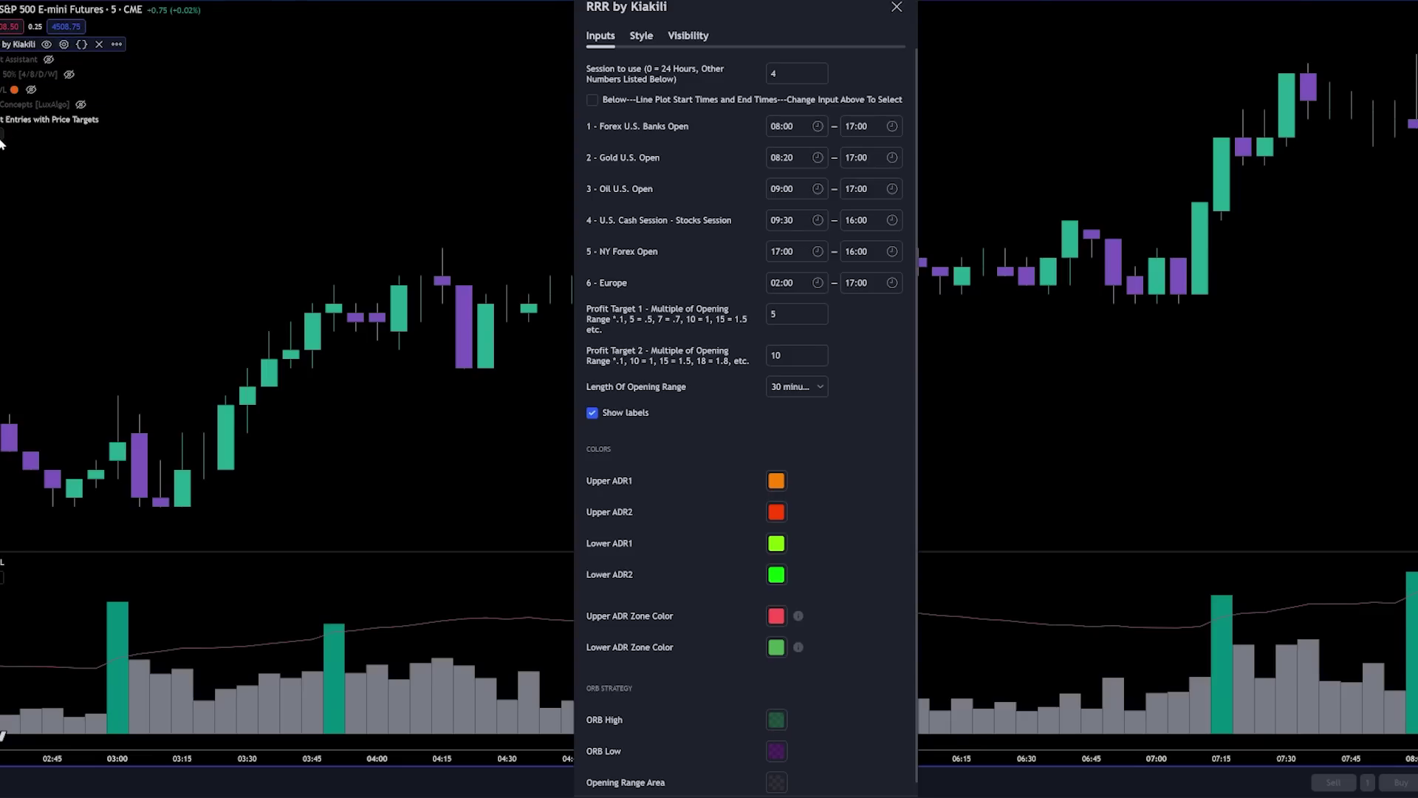
{"action": "mouse_move", "coordinate": [777, 15]}
{"action": "left_mouse_down"}
{"action": "mouse_move", "coordinate": [231, 32]}
{"action": "mouse_move", "coordinate": [209, 12]}
{"action": "mouse_move", "coordinate": [820, 13]}
{"action": "mouse_move", "coordinate": [748, 12]}
{"action": "left_mouse_up"}
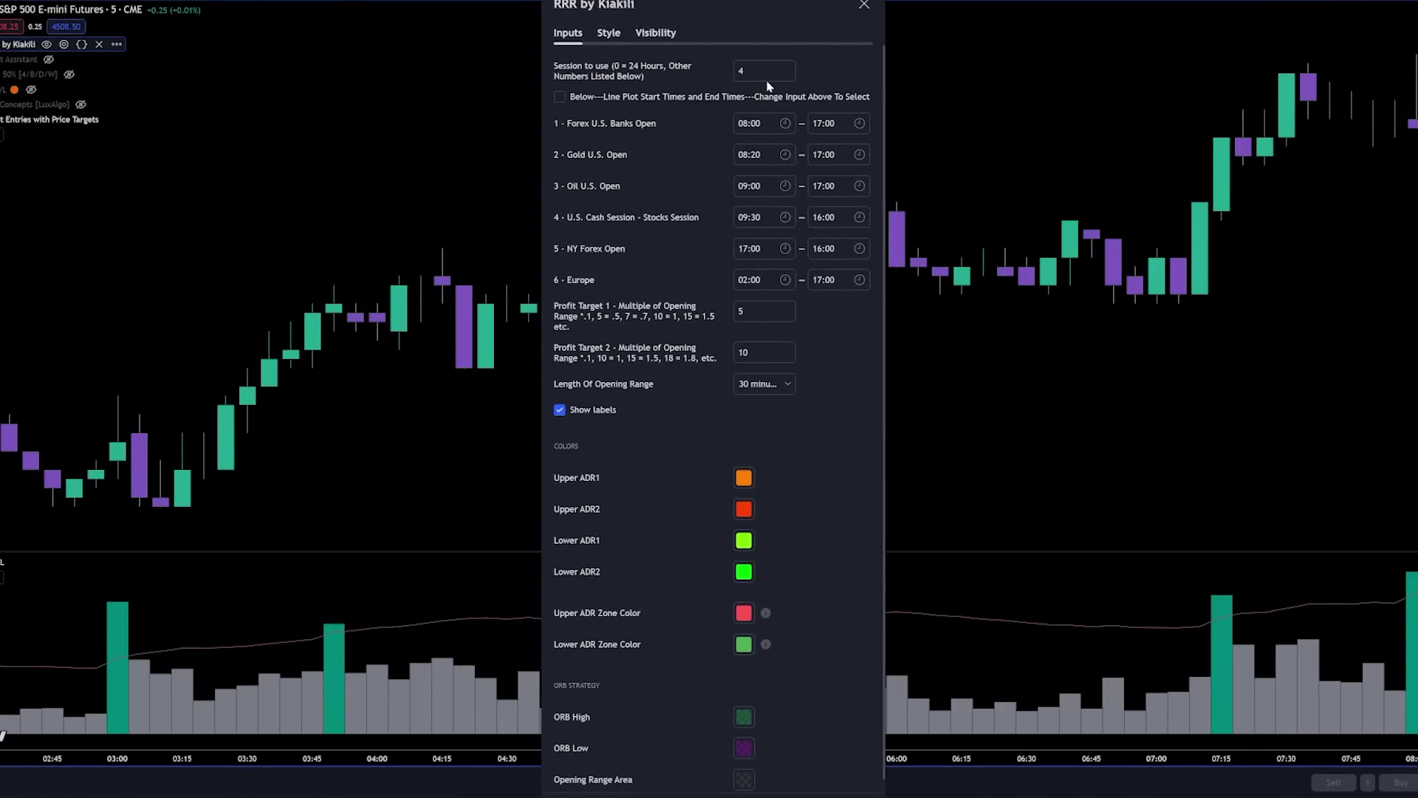
{"action": "scroll", "coordinate": [811, 601], "scroll_direction": "down", "scroll_amount": 1}
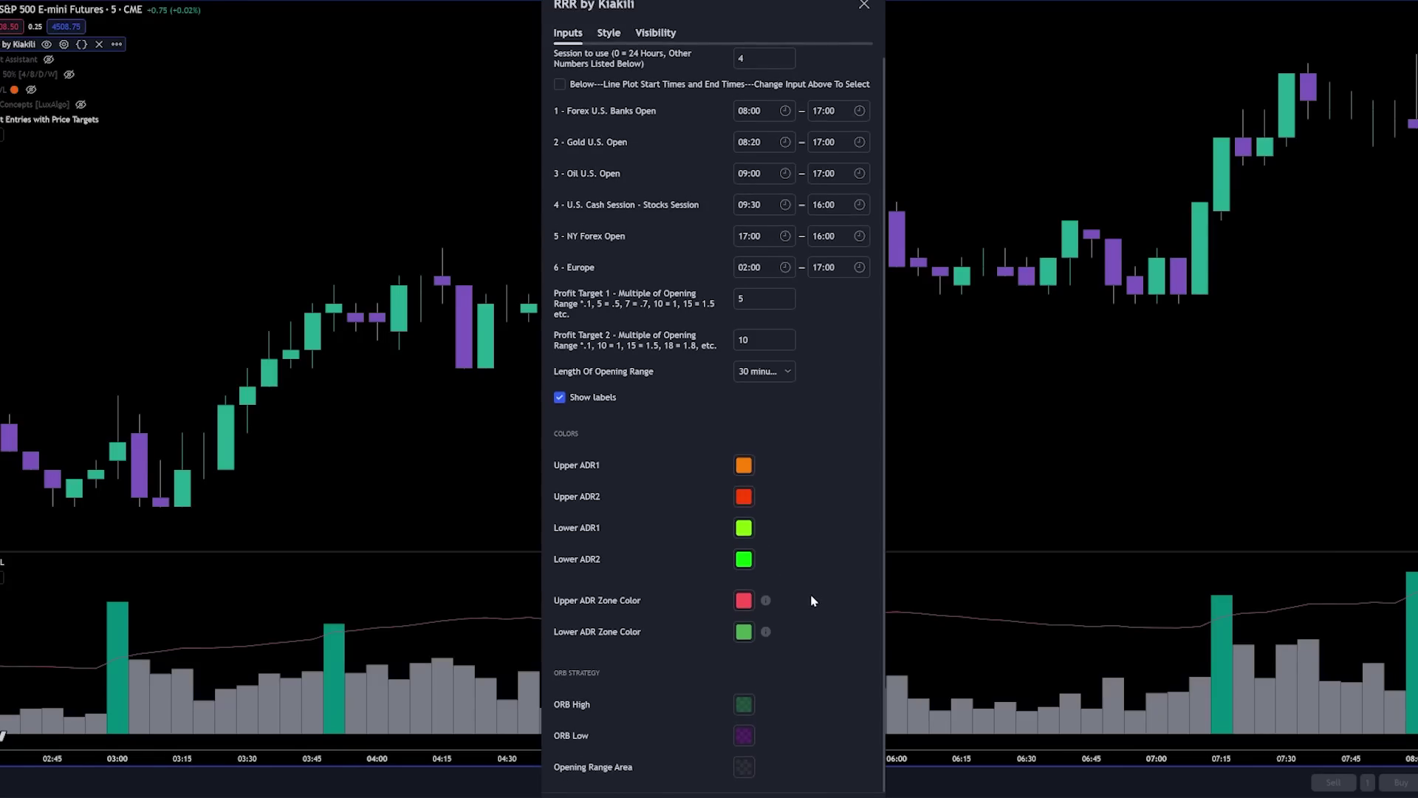
{"action": "scroll", "coordinate": [806, 590], "scroll_direction": "up", "scroll_amount": 1}
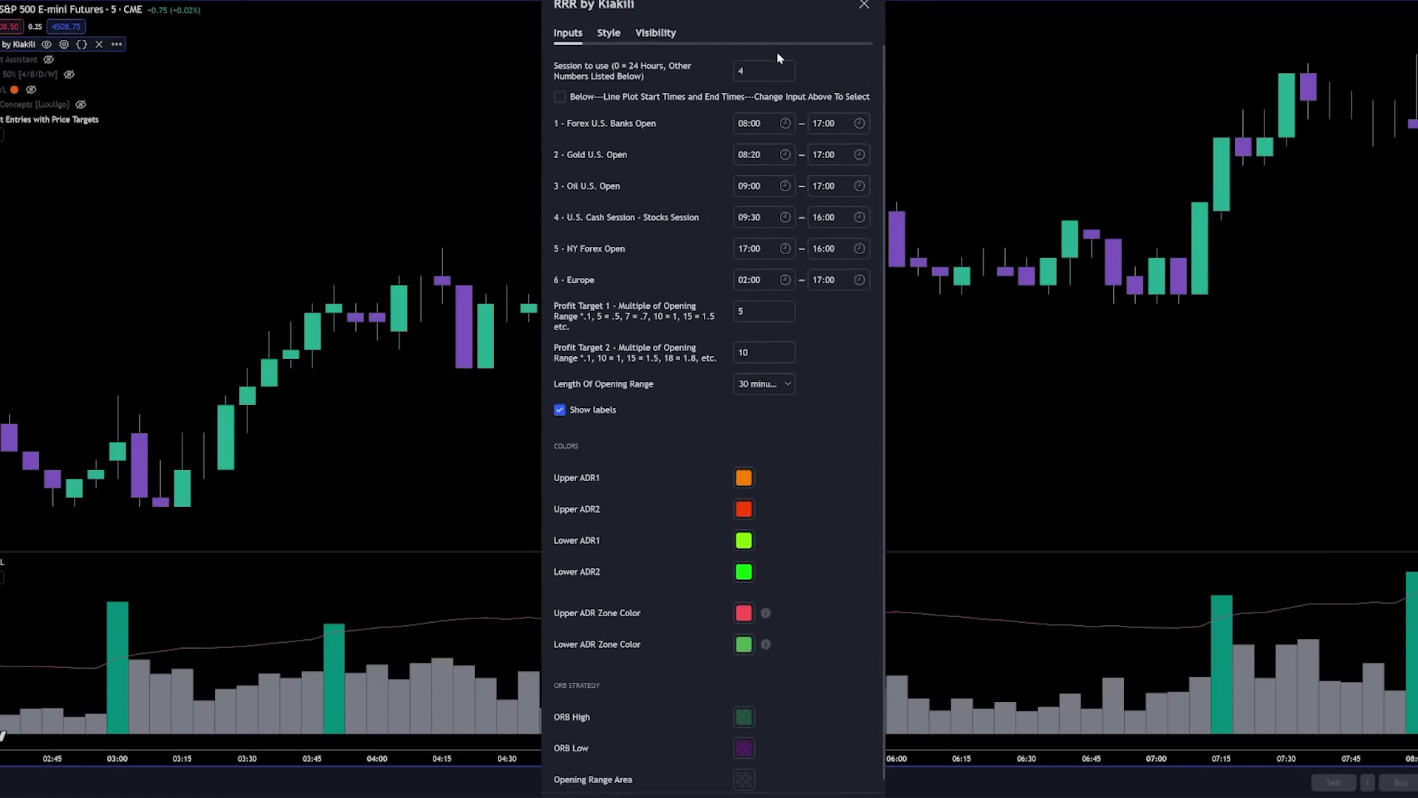
{"action": "scroll", "coordinate": [775, 365], "scroll_direction": "down", "scroll_amount": 1}
{"action": "scroll", "coordinate": [772, 492], "scroll_direction": "up", "scroll_amount": 1}
{"action": "left_click", "coordinate": [788, 67]}
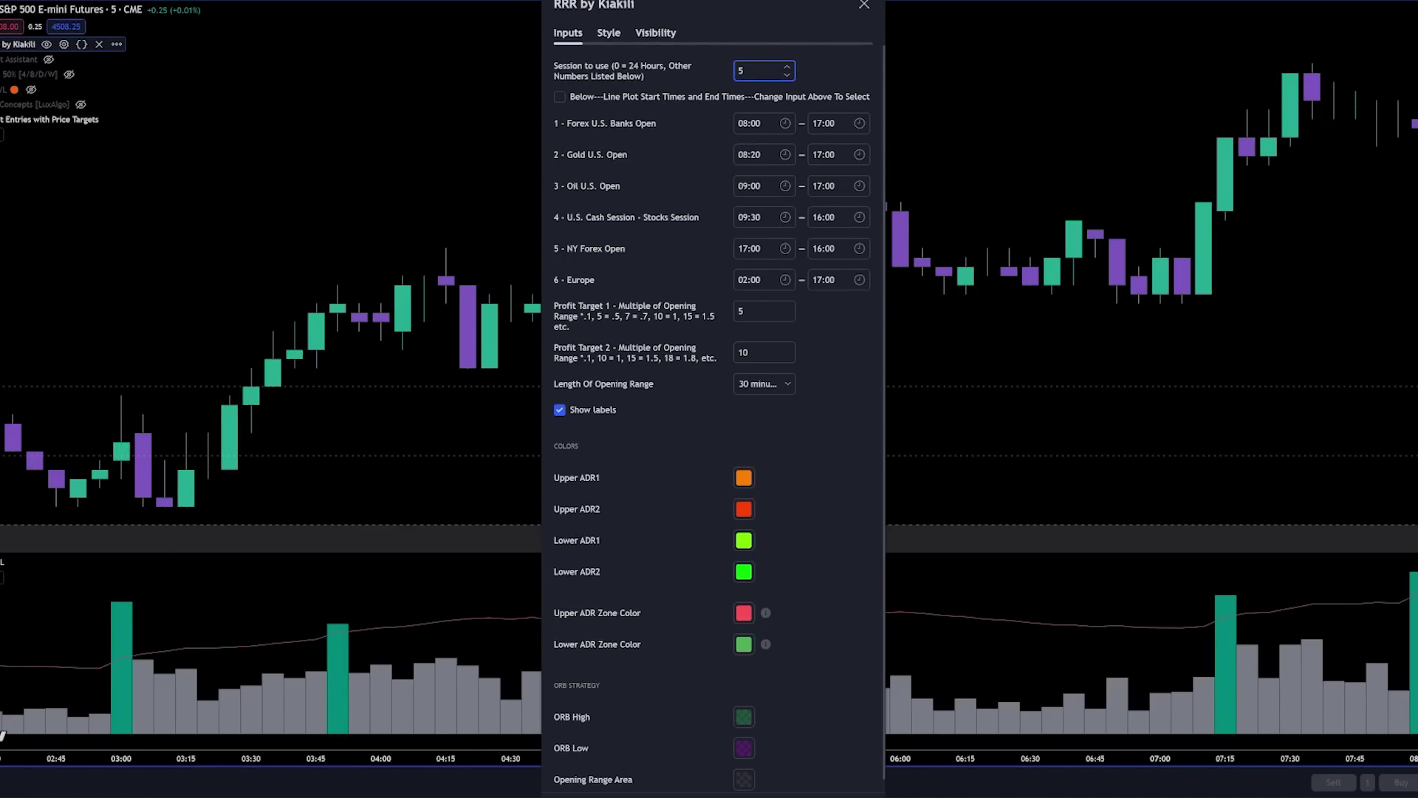
{"action": "key", "text": "Escape"}
- Examine the ES1! opening range box starting at 18:00 on July 11 and the price action following it overnight
{"action": "scroll", "coordinate": [822, 428], "scroll_direction": "down", "scroll_amount": 6}
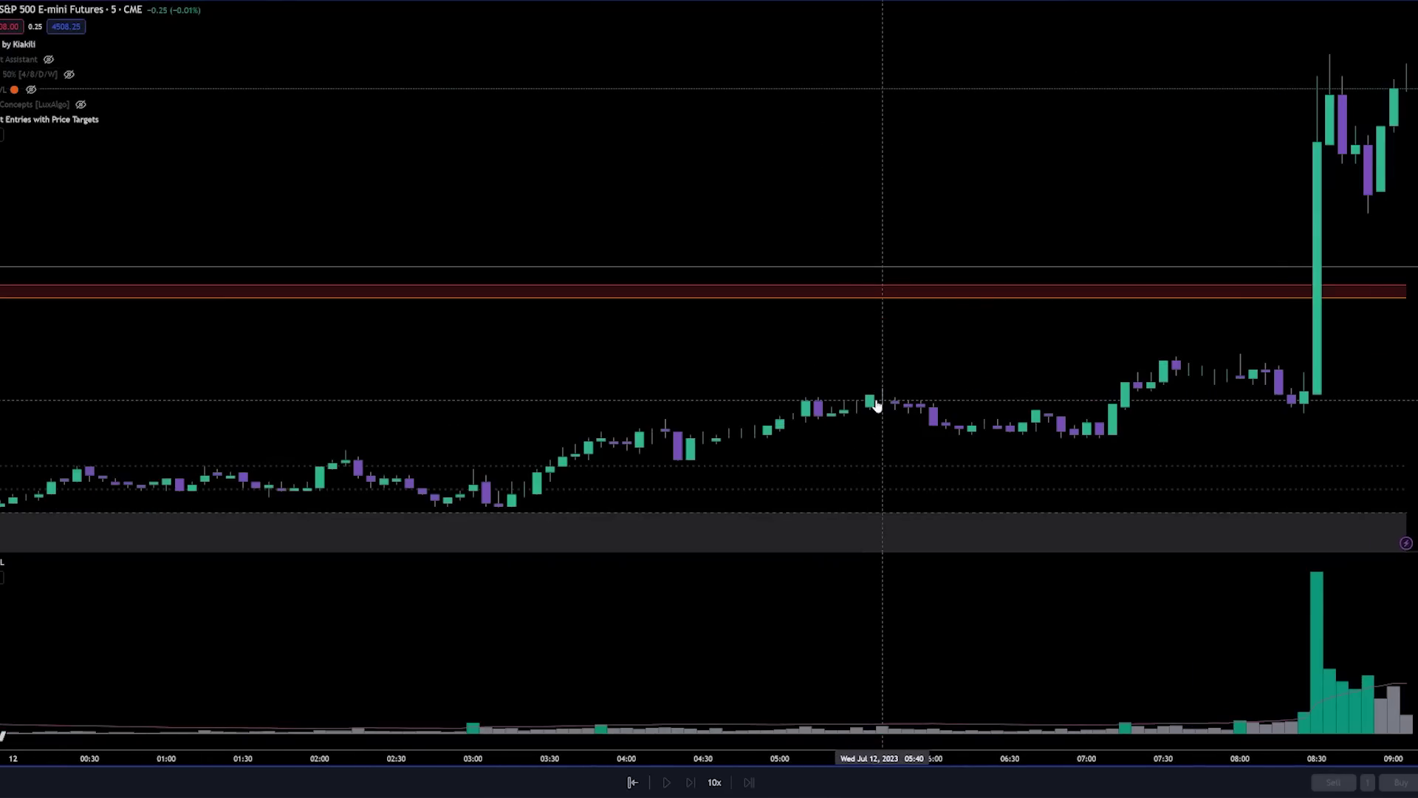
{"action": "left_click_drag", "start_coordinate": [877, 406], "coordinate": [1248, 427]}
{"action": "left_click_drag", "start_coordinate": [915, 348], "coordinate": [1137, 380]}
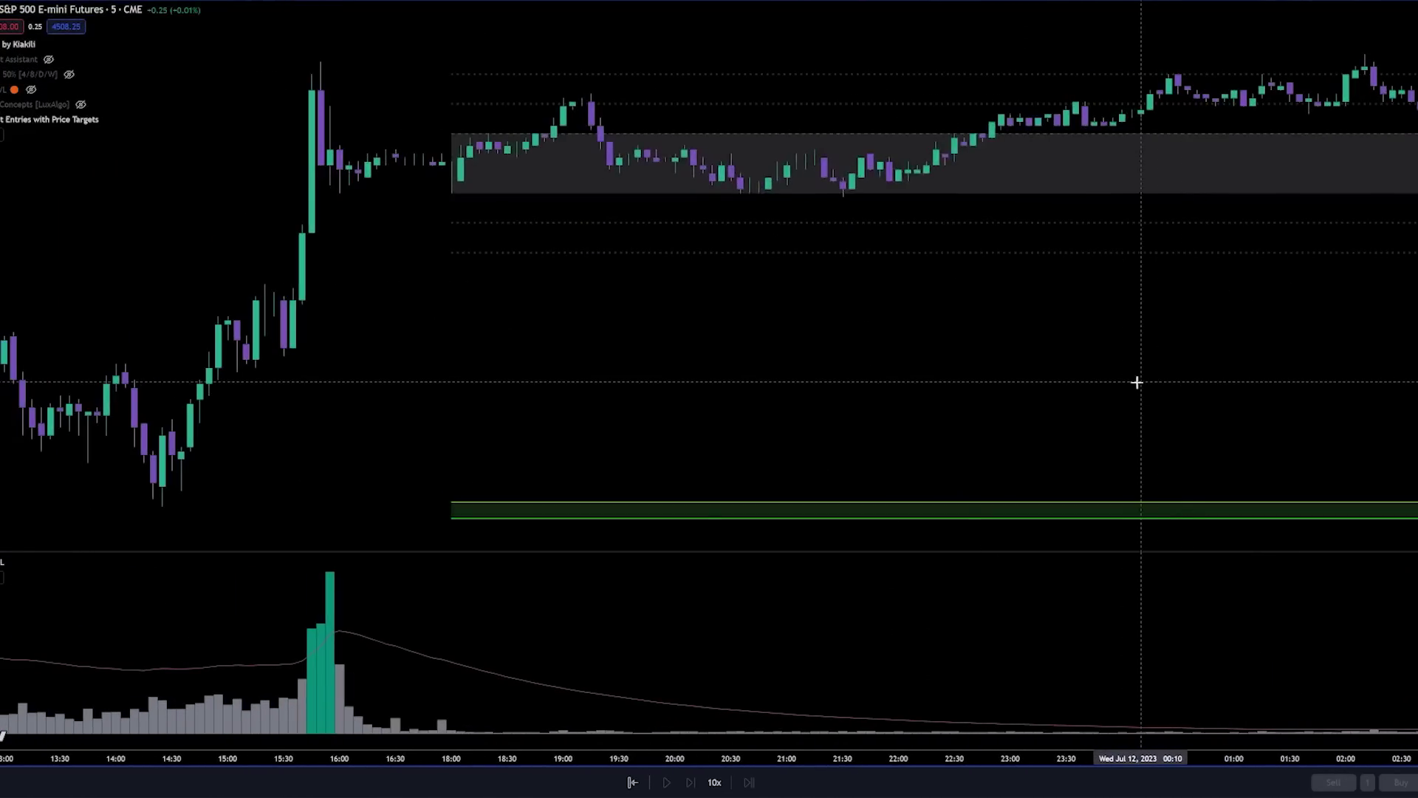
{"action": "scroll", "coordinate": [1136, 380], "scroll_direction": "up", "scroll_amount": 5}
{"action": "scroll", "coordinate": [1135, 382], "scroll_direction": "left", "scroll_amount": 3}
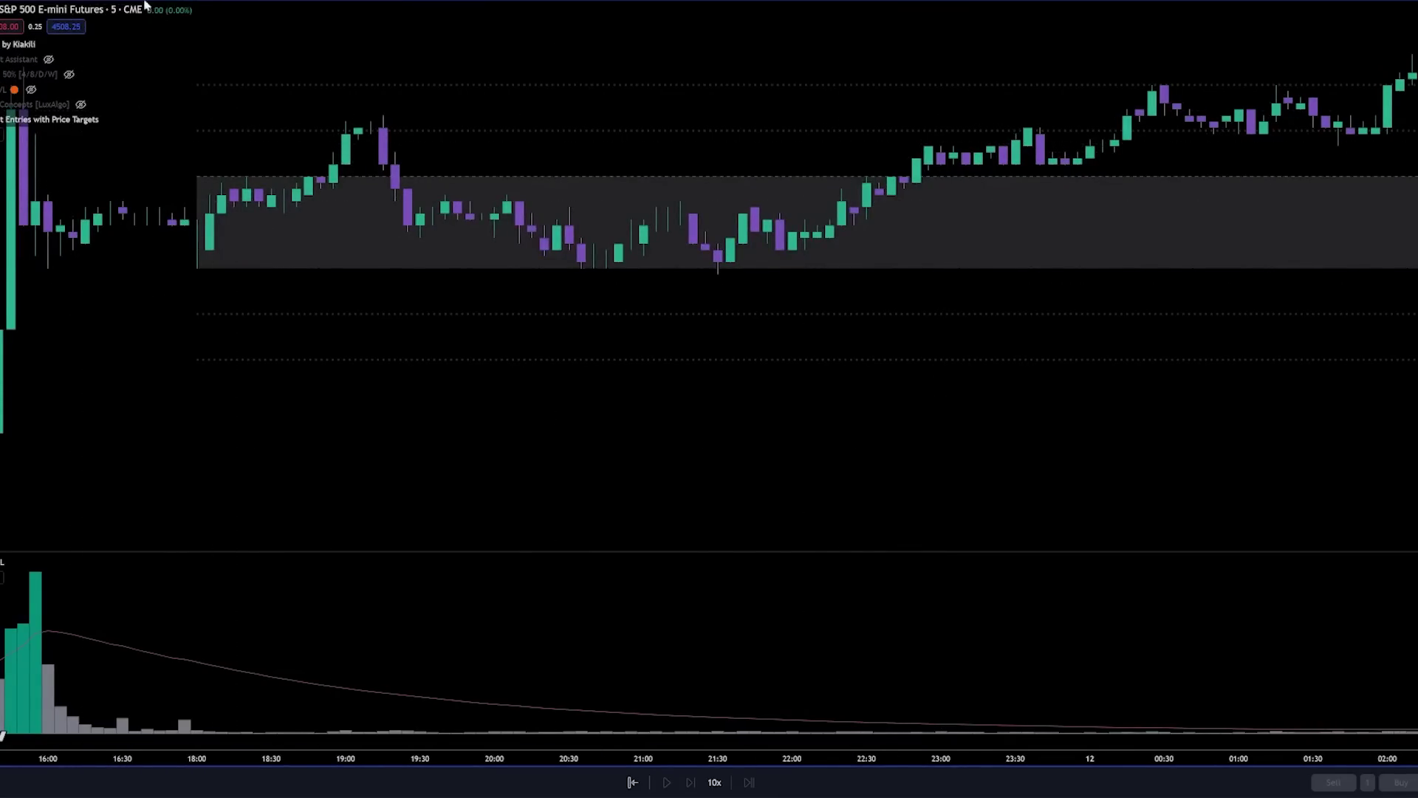
{"action": "scroll", "coordinate": [902, 259], "scroll_direction": "down", "scroll_amount": 2}
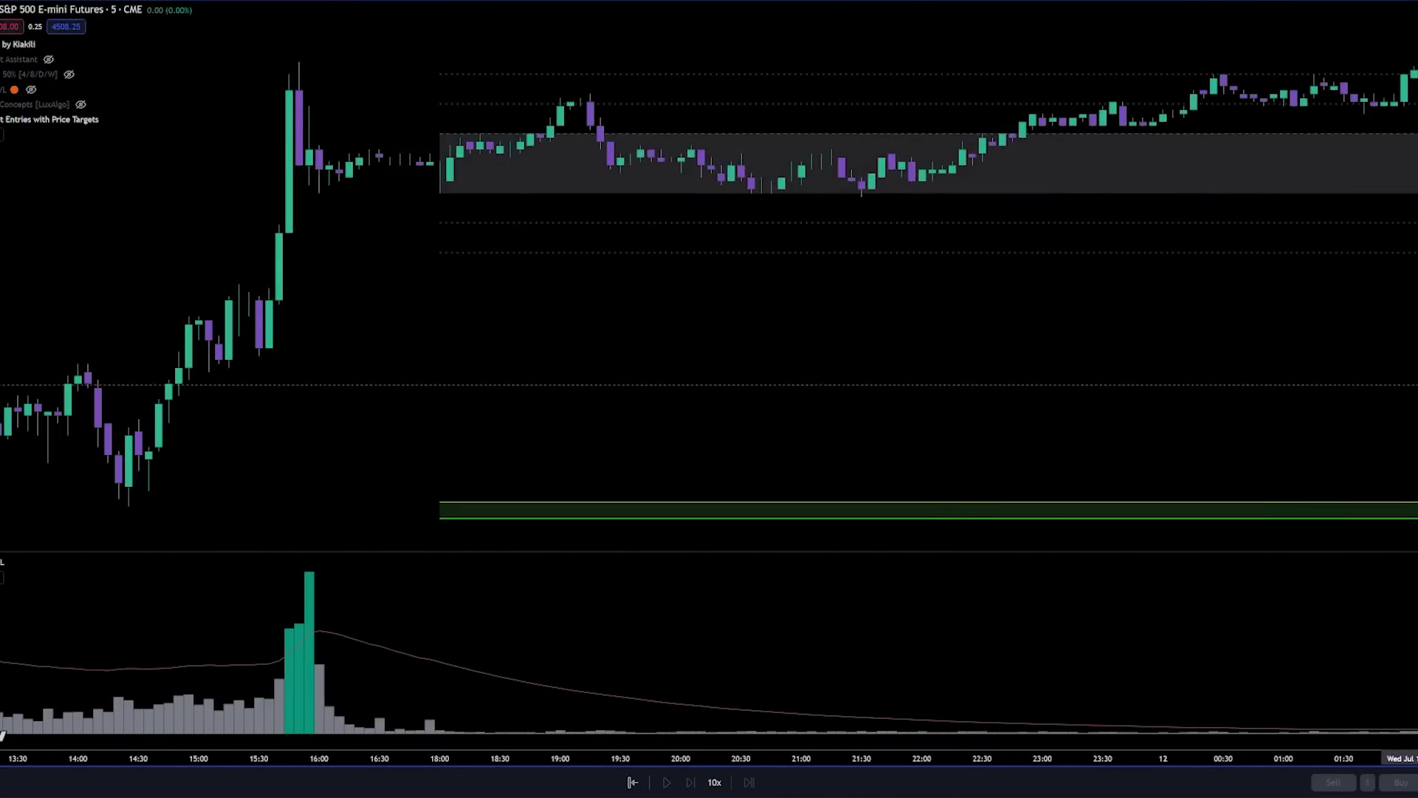
{"action": "left_click_drag", "start_coordinate": [1139, 142], "coordinate": [1061, 478]}
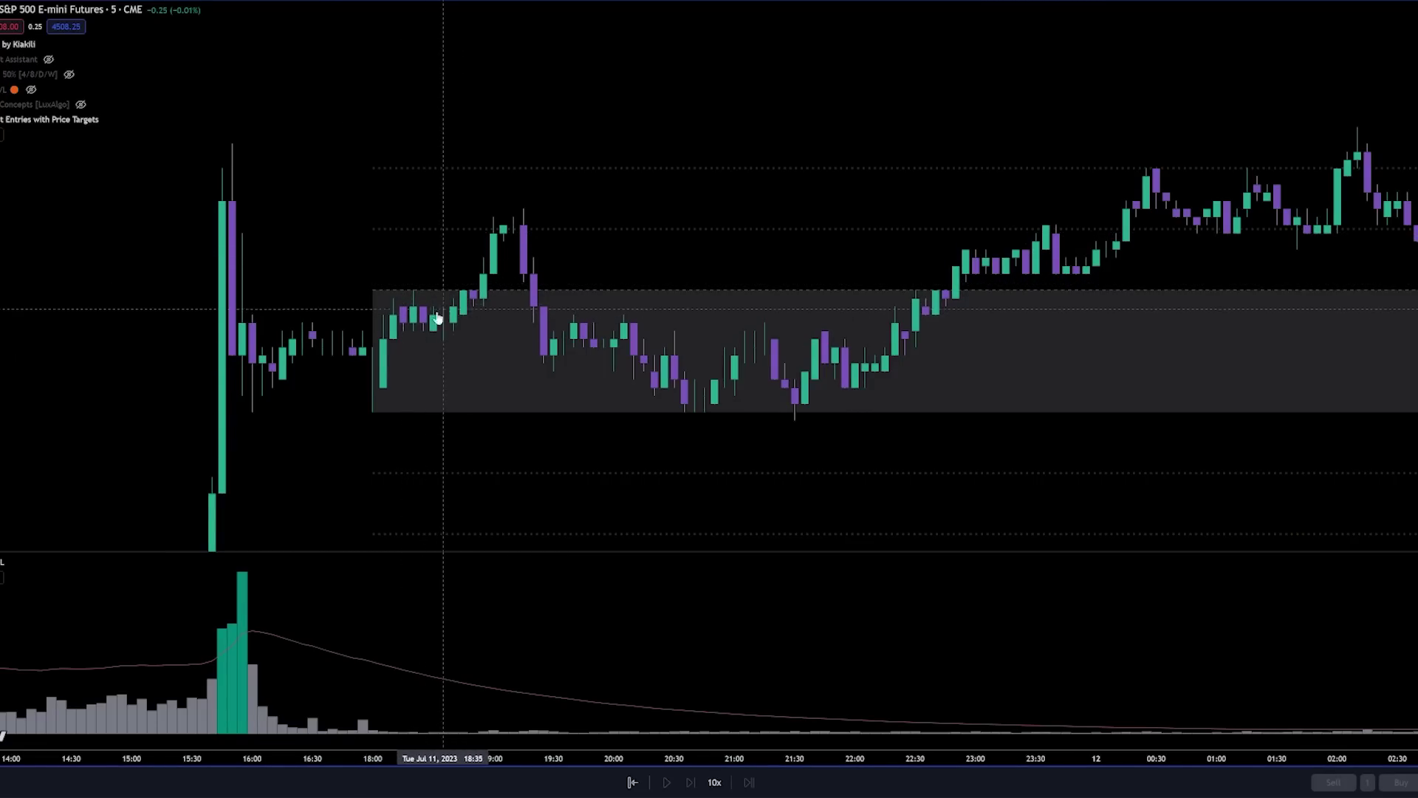
{"action": "scroll", "coordinate": [412, 244], "scroll_direction": "right", "scroll_amount": 5}
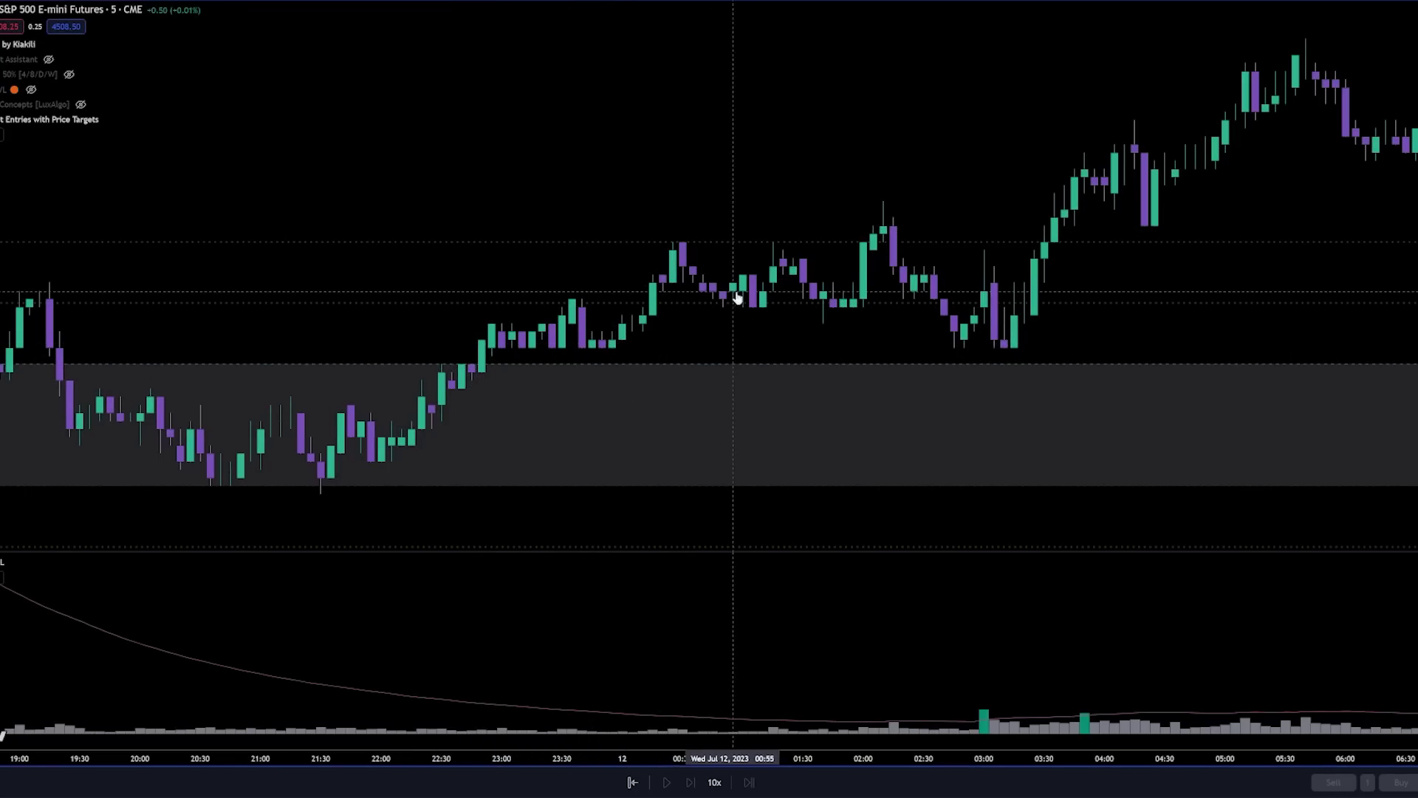
- Circle the breakout above the opening range, the touch of the first target line and three touches of the second
{"action": "left_click_drag", "start_coordinate": [495, 352], "coordinate": [505, 356]}
{"action": "left_click_drag", "start_coordinate": [591, 295], "coordinate": [585, 294]}
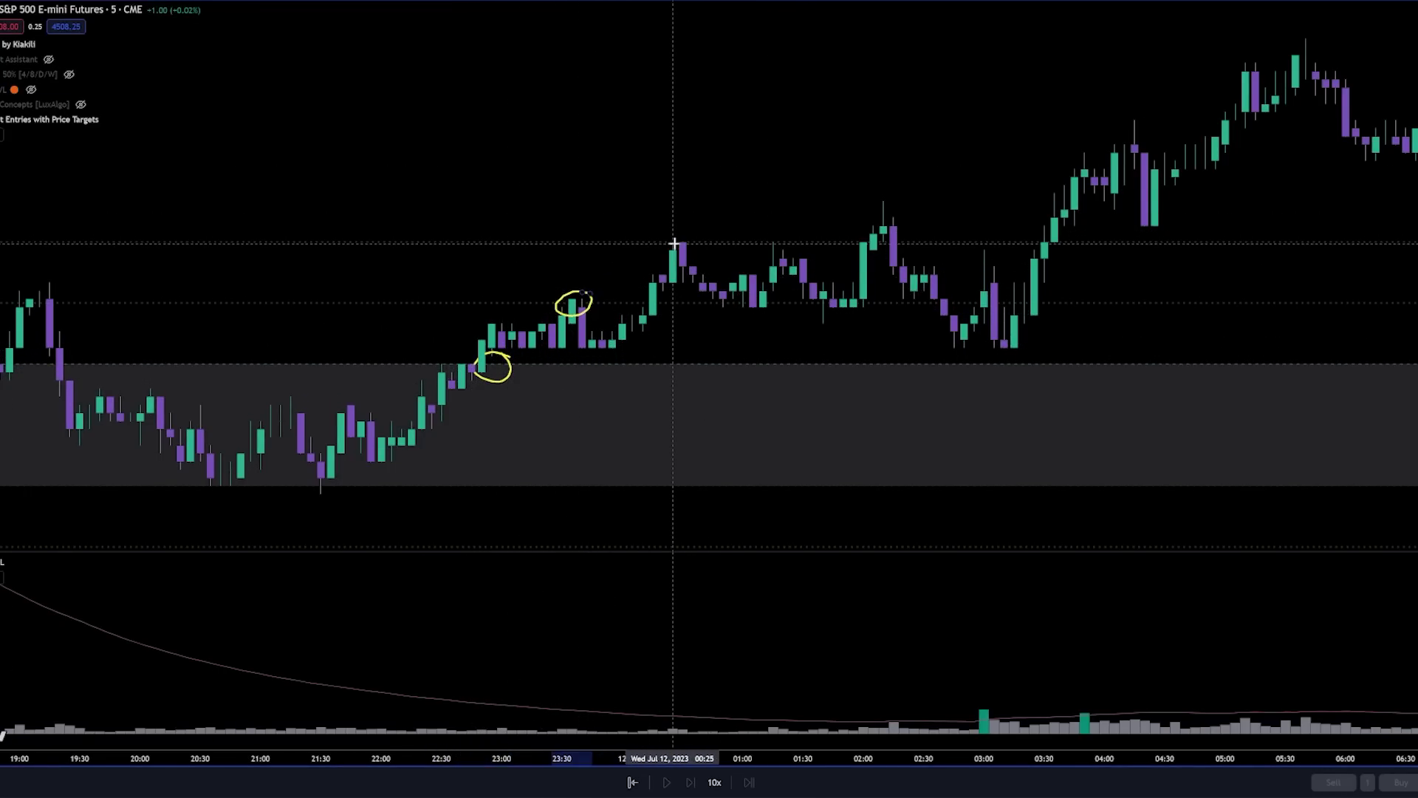
{"action": "left_click_drag", "start_coordinate": [674, 236], "coordinate": [684, 238]}
{"action": "mouse_move", "coordinate": [788, 235]}
{"action": "left_mouse_down"}
{"action": "mouse_move", "coordinate": [801, 244]}
{"action": "mouse_move", "coordinate": [763, 245]}
{"action": "mouse_move", "coordinate": [788, 236]}
{"action": "left_mouse_up"}
{"action": "mouse_move", "coordinate": [905, 231]}
{"action": "left_mouse_down"}
{"action": "mouse_move", "coordinate": [877, 235]}
{"action": "mouse_move", "coordinate": [879, 223]}
{"action": "left_mouse_up"}
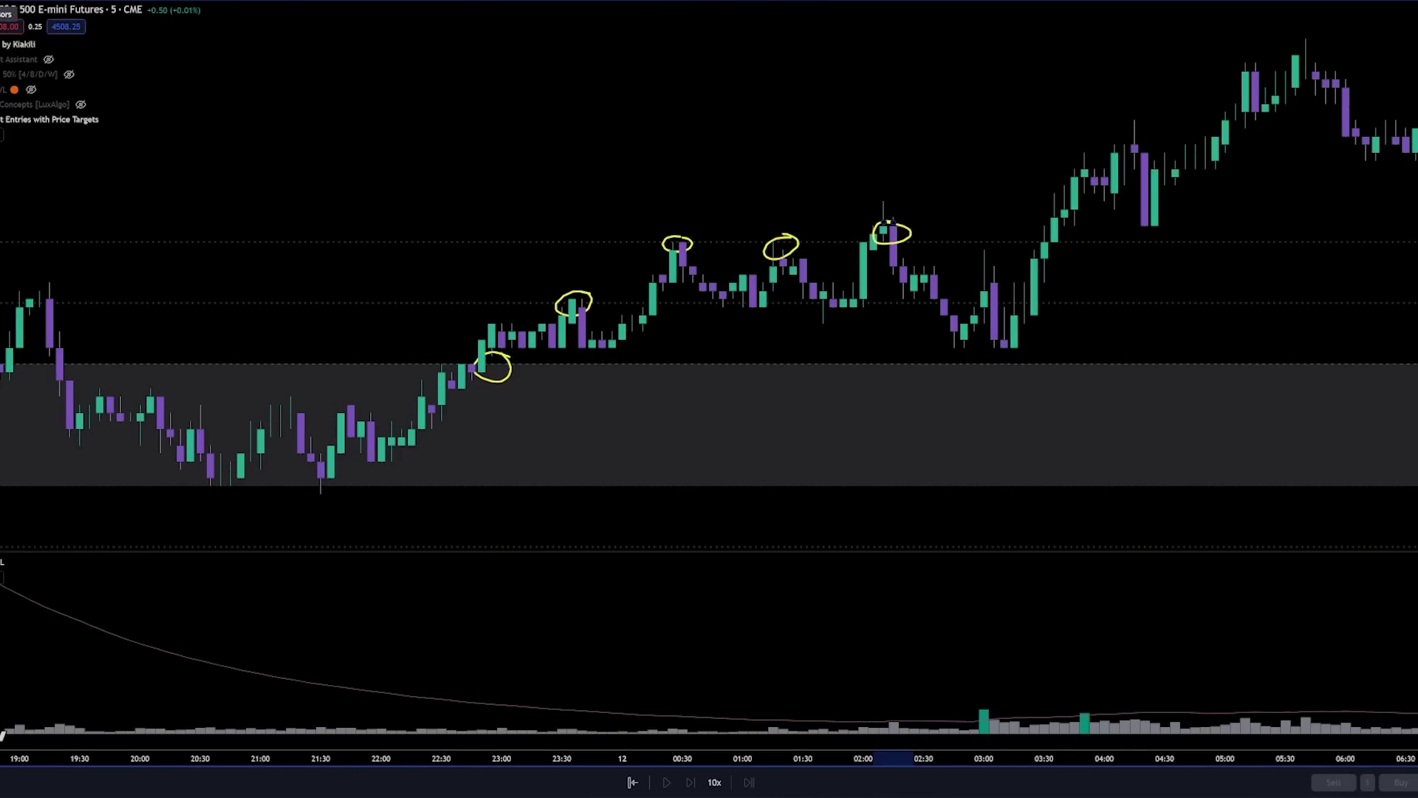
- Set the RRR indicator's session back to 4 (U.S. Cash Session) and review the available opening range lengths
{"action": "left_click", "coordinate": [64, 44]}
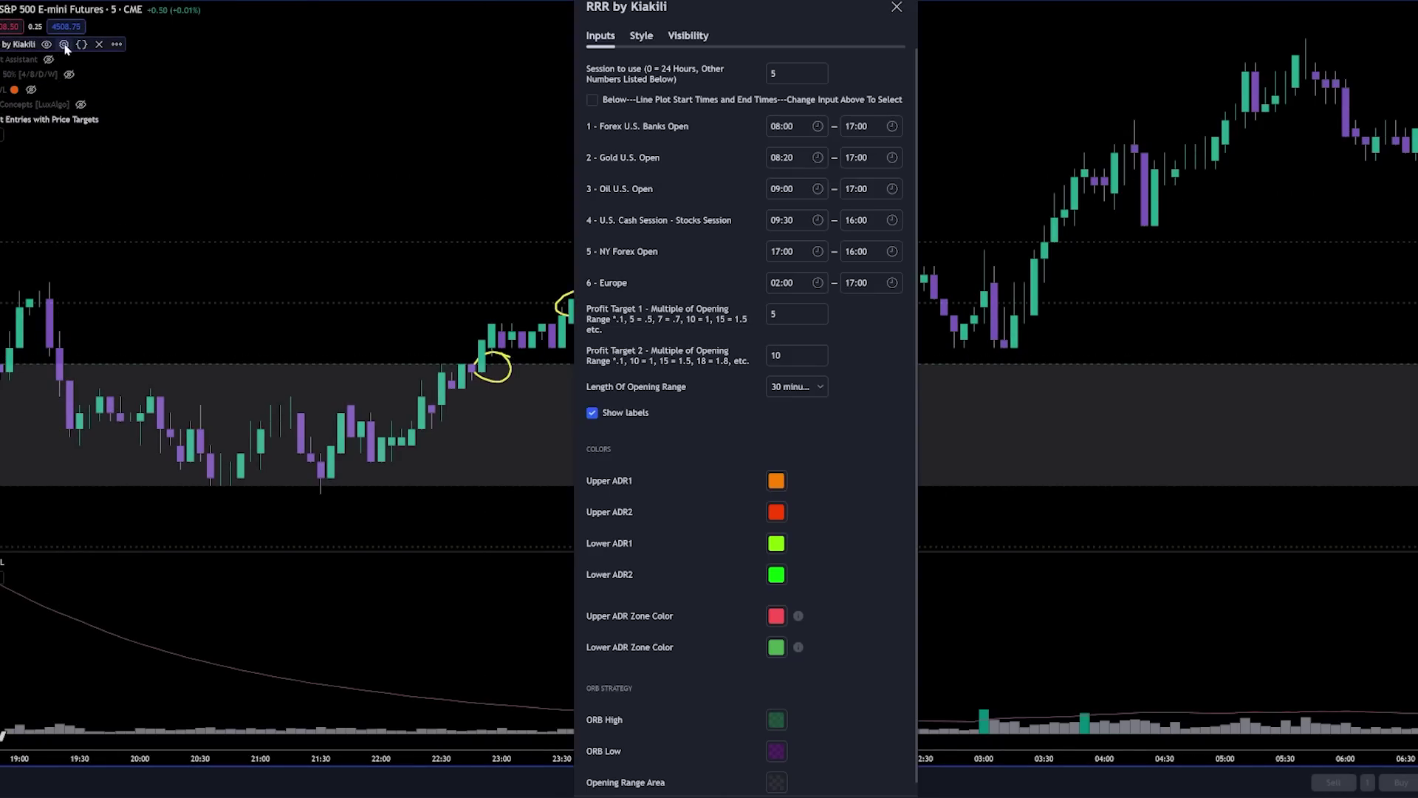
{"action": "left_click", "coordinate": [820, 79]}
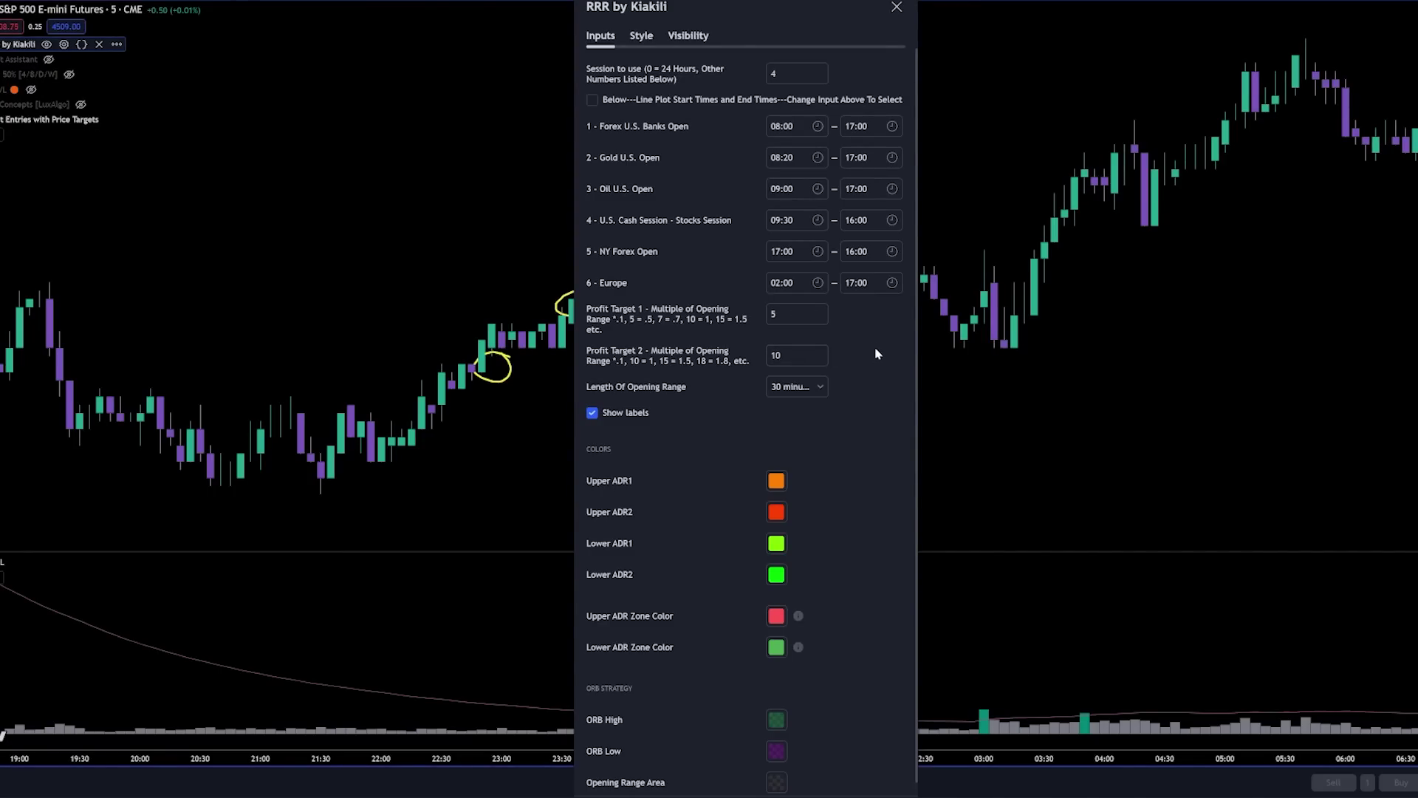
{"action": "left_click", "coordinate": [819, 388]}
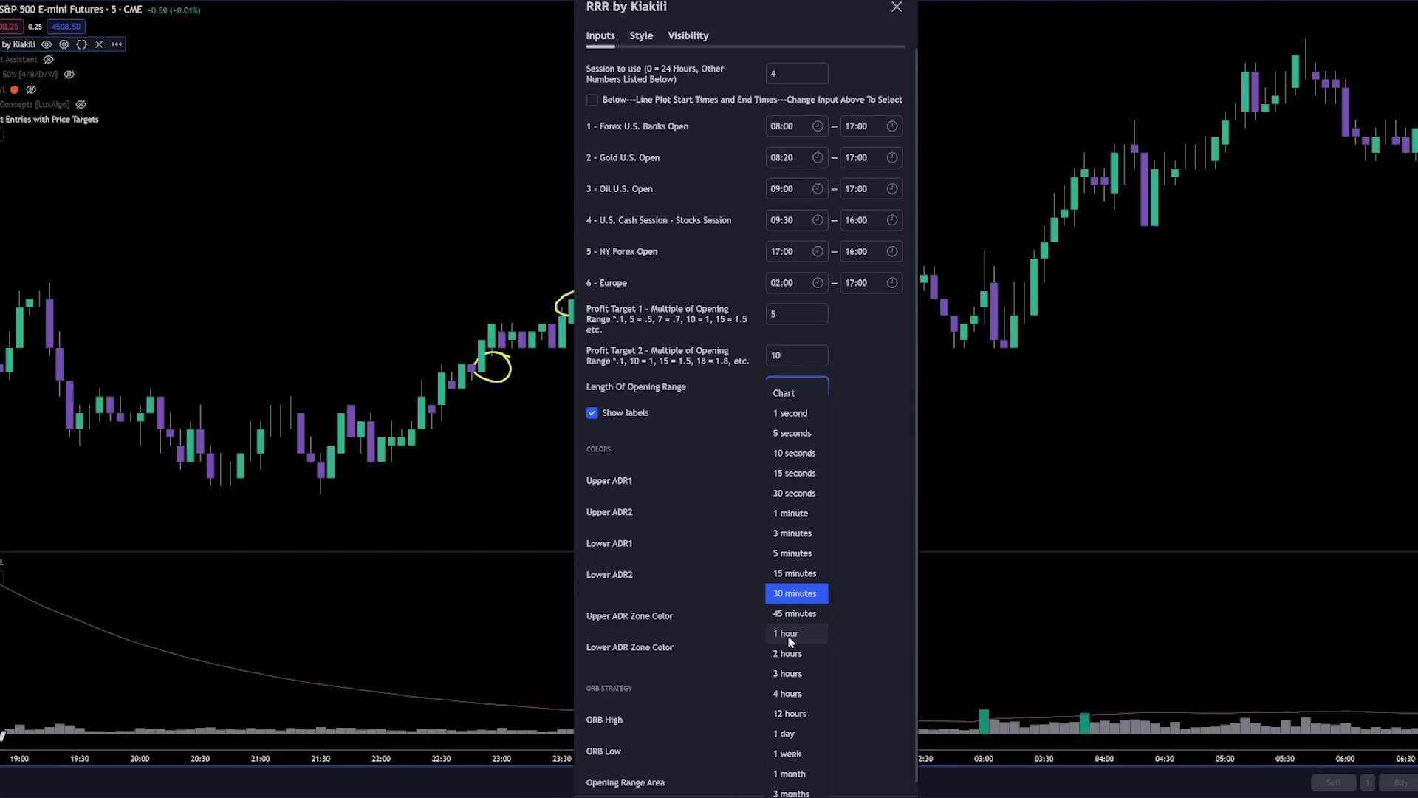
{"action": "left_click", "coordinate": [878, 436]}
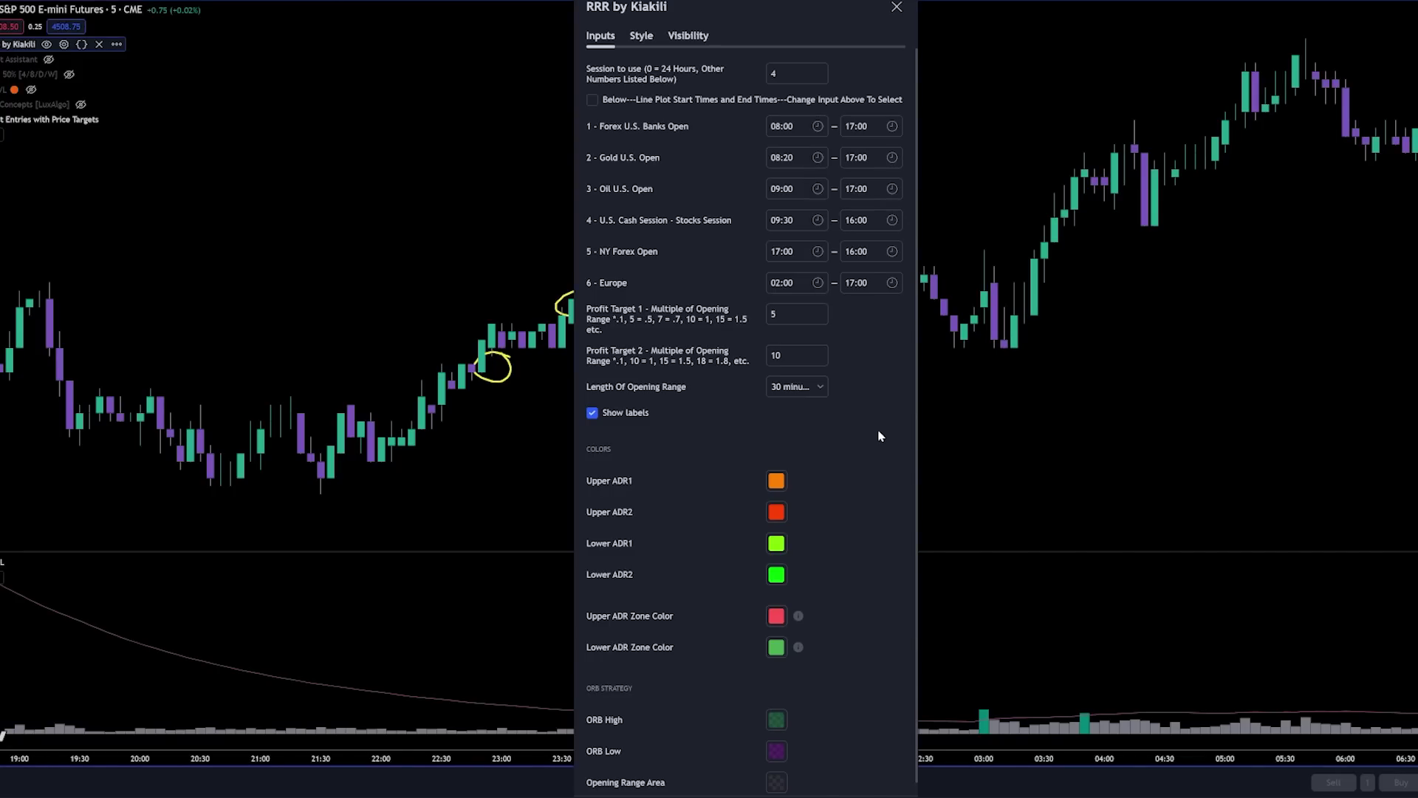
{"action": "scroll", "coordinate": [879, 436], "scroll_direction": "down", "scroll_amount": 1}
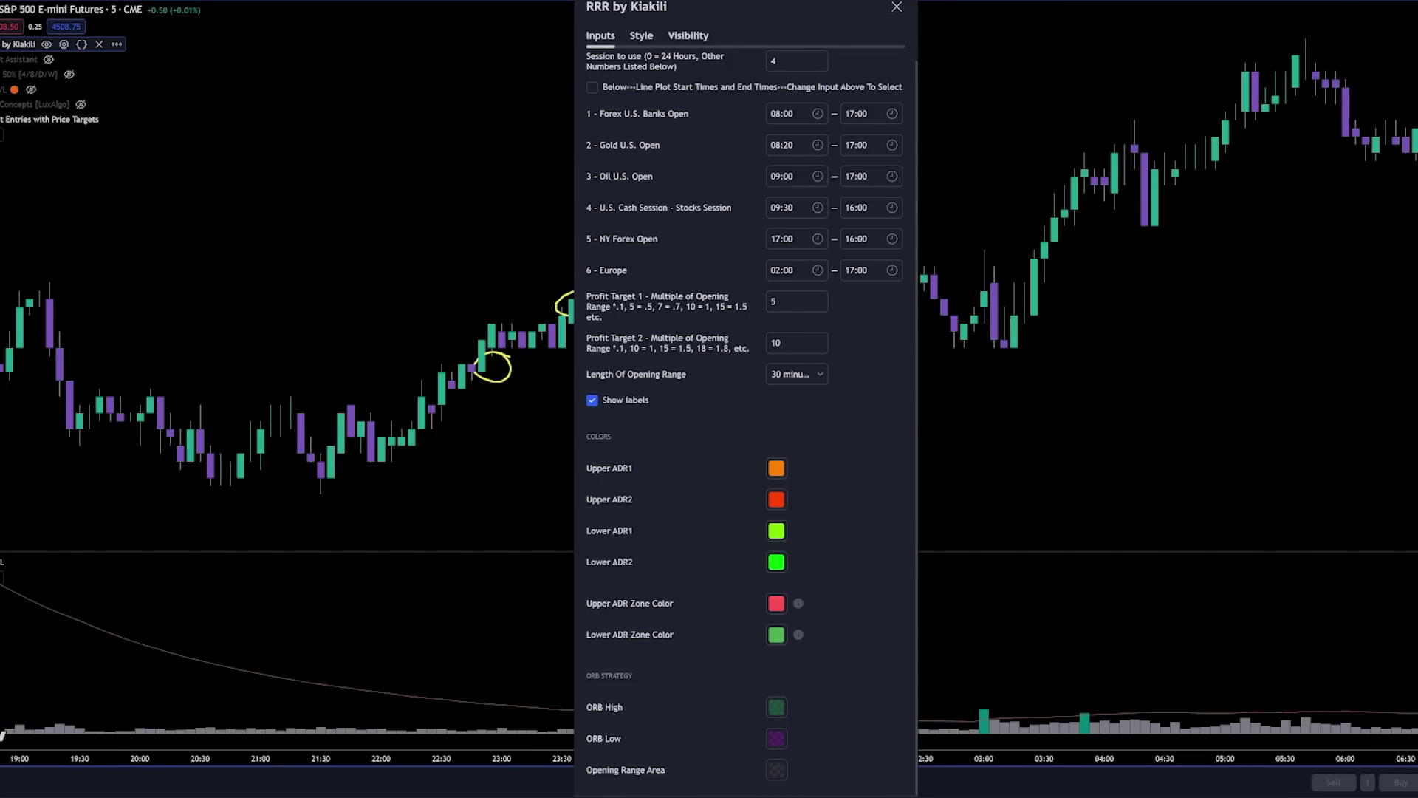
{"action": "key", "text": "Escape"}
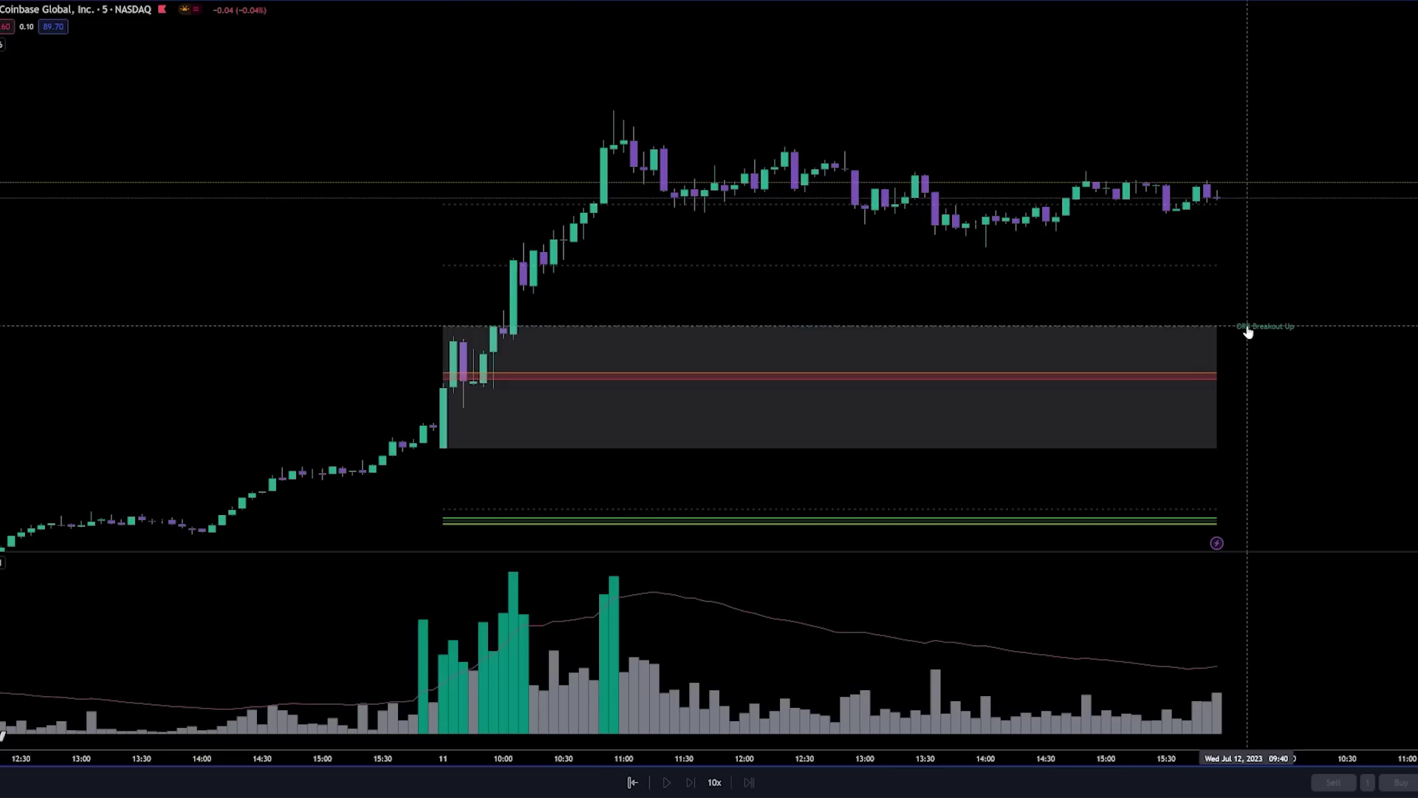
- Create a COIN alert on the RRR indicator with the Price Breaking Range condition, triggered Once Per Bar Close
{"action": "right_click", "coordinate": [1248, 329]}
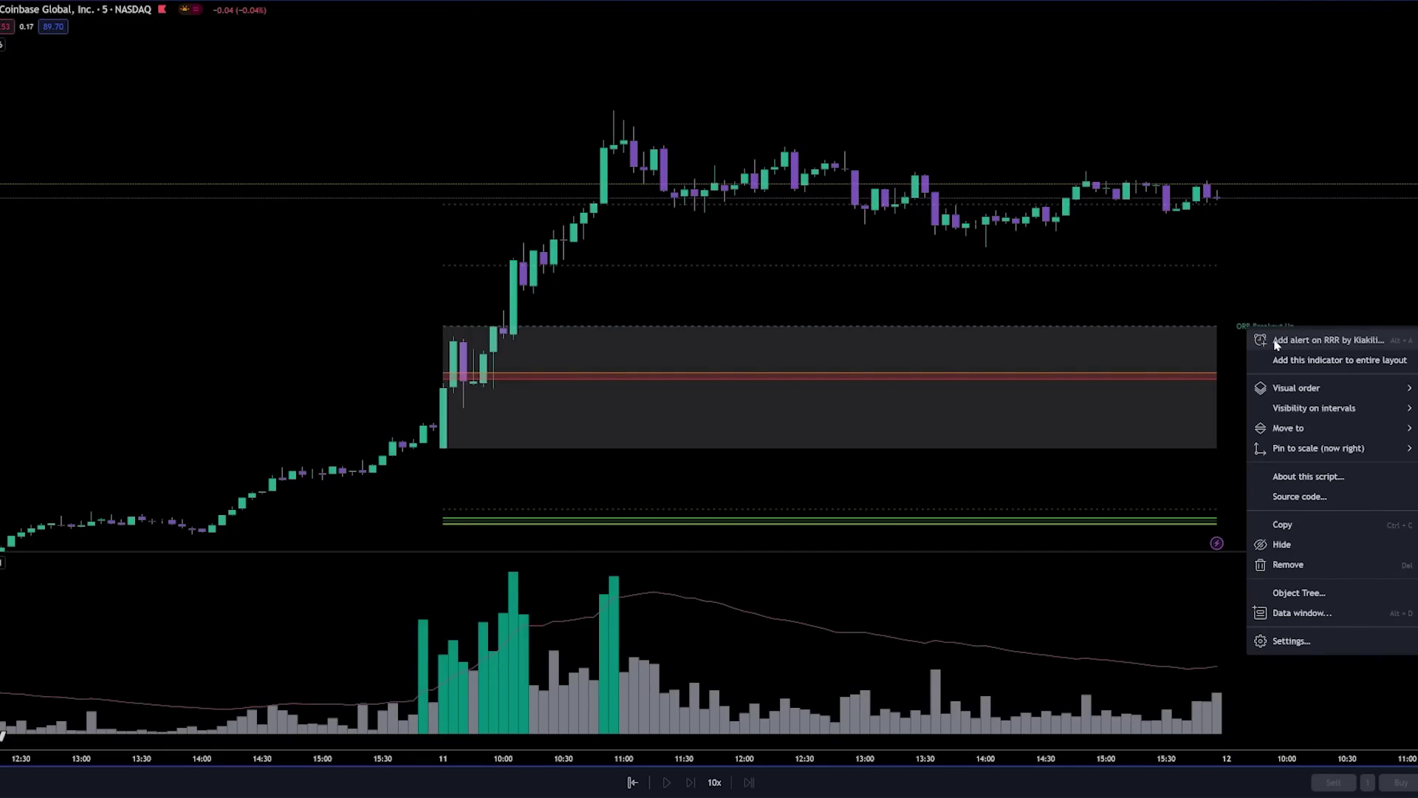
{"action": "left_click", "coordinate": [1344, 341]}
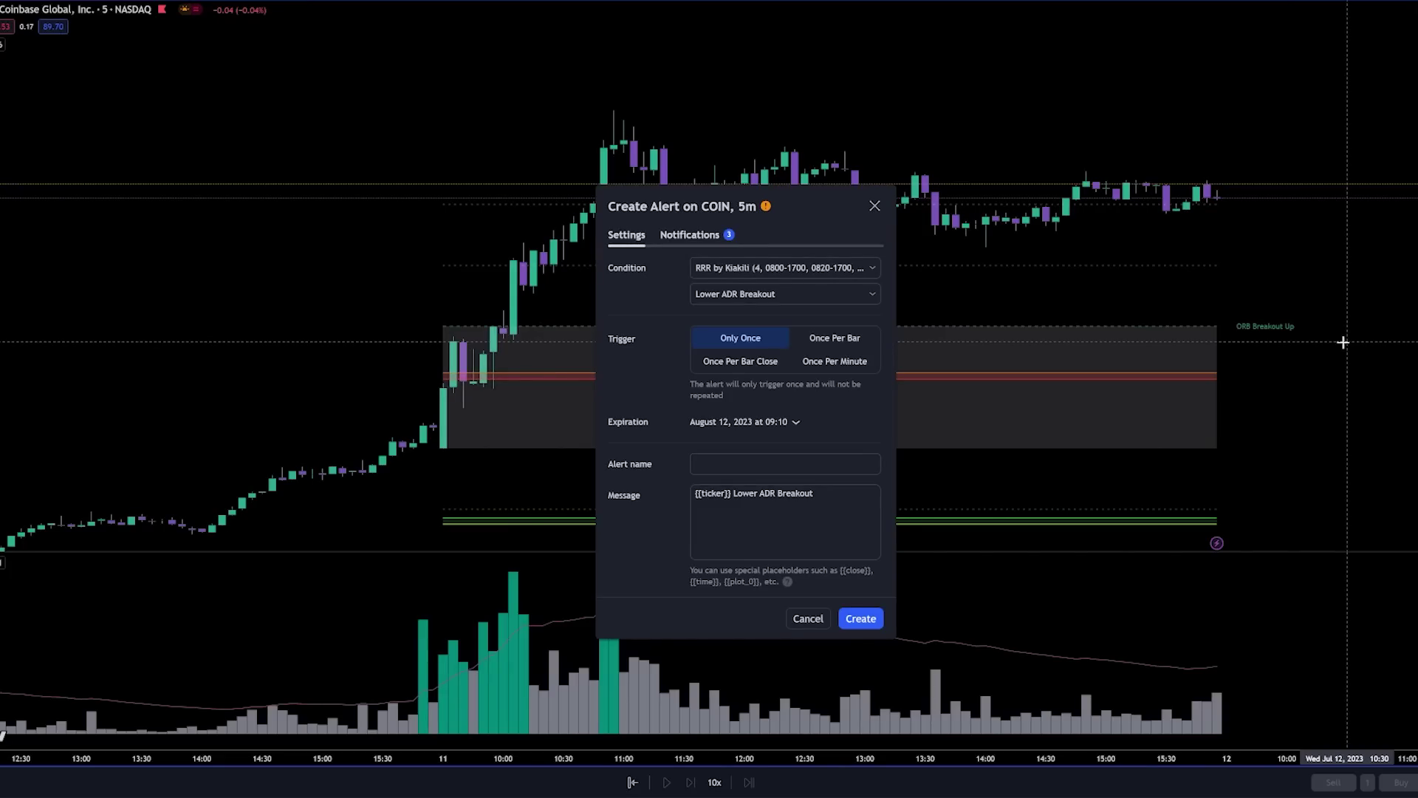
{"action": "left_click", "coordinate": [873, 295]}
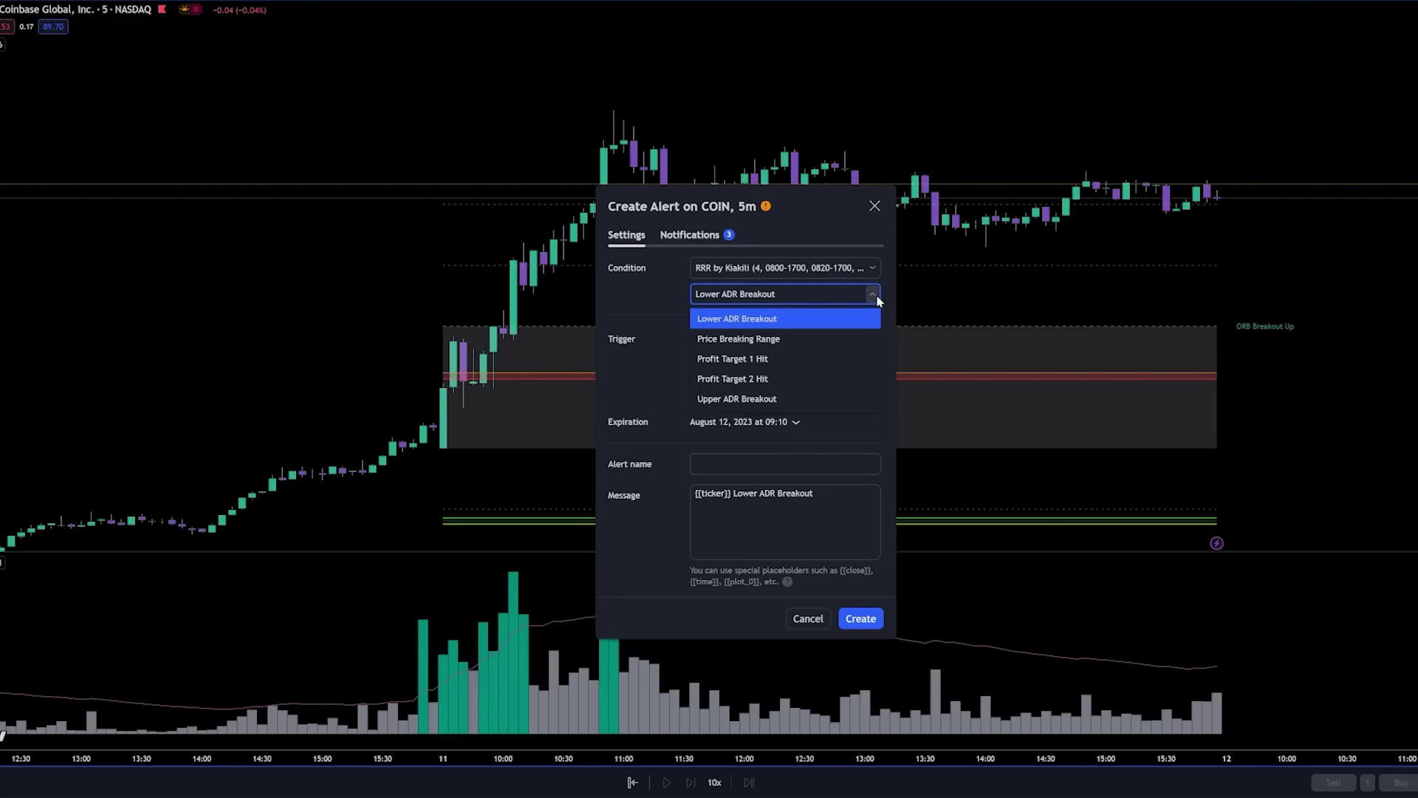
{"action": "left_click", "coordinate": [765, 339]}
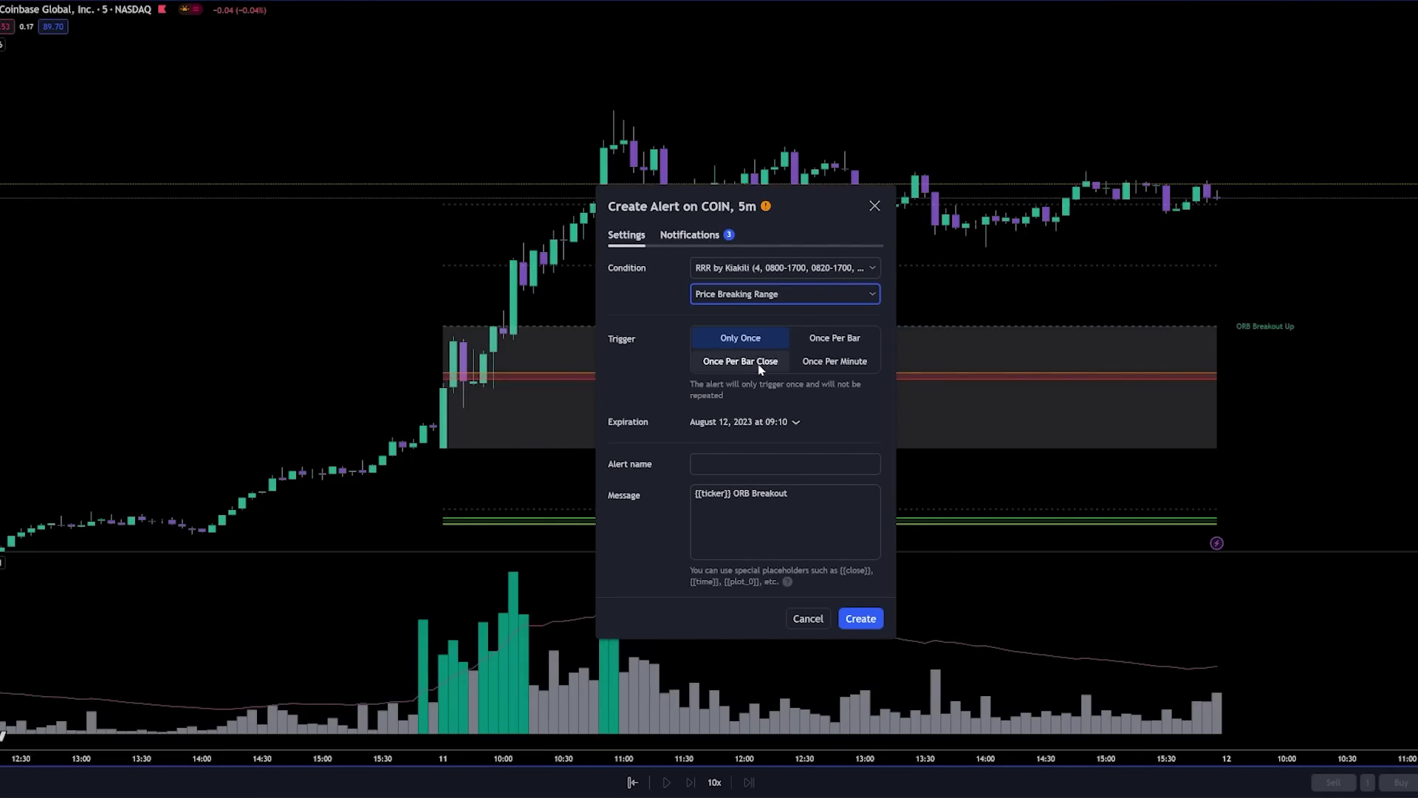
{"action": "left_click", "coordinate": [855, 421]}
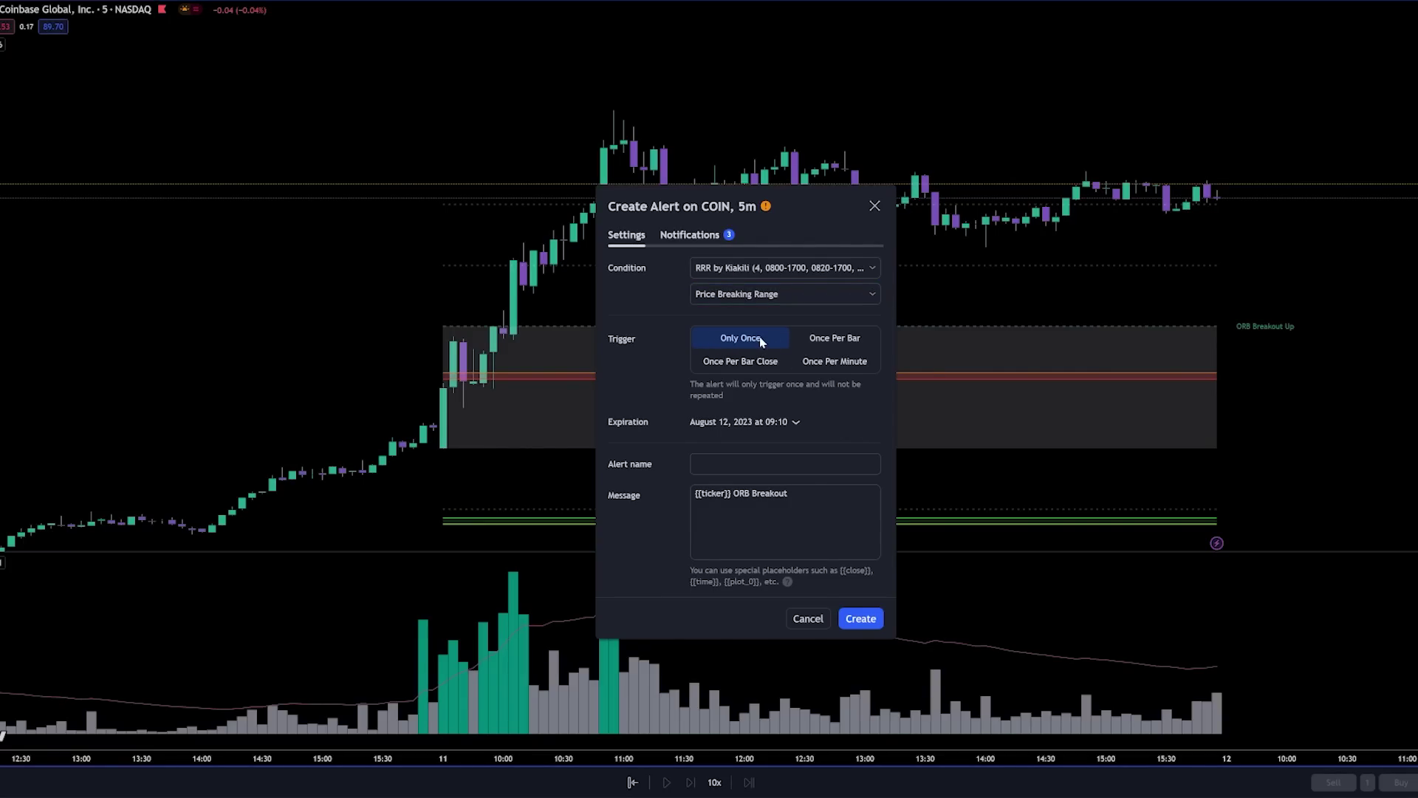
{"action": "left_click", "coordinate": [749, 367]}
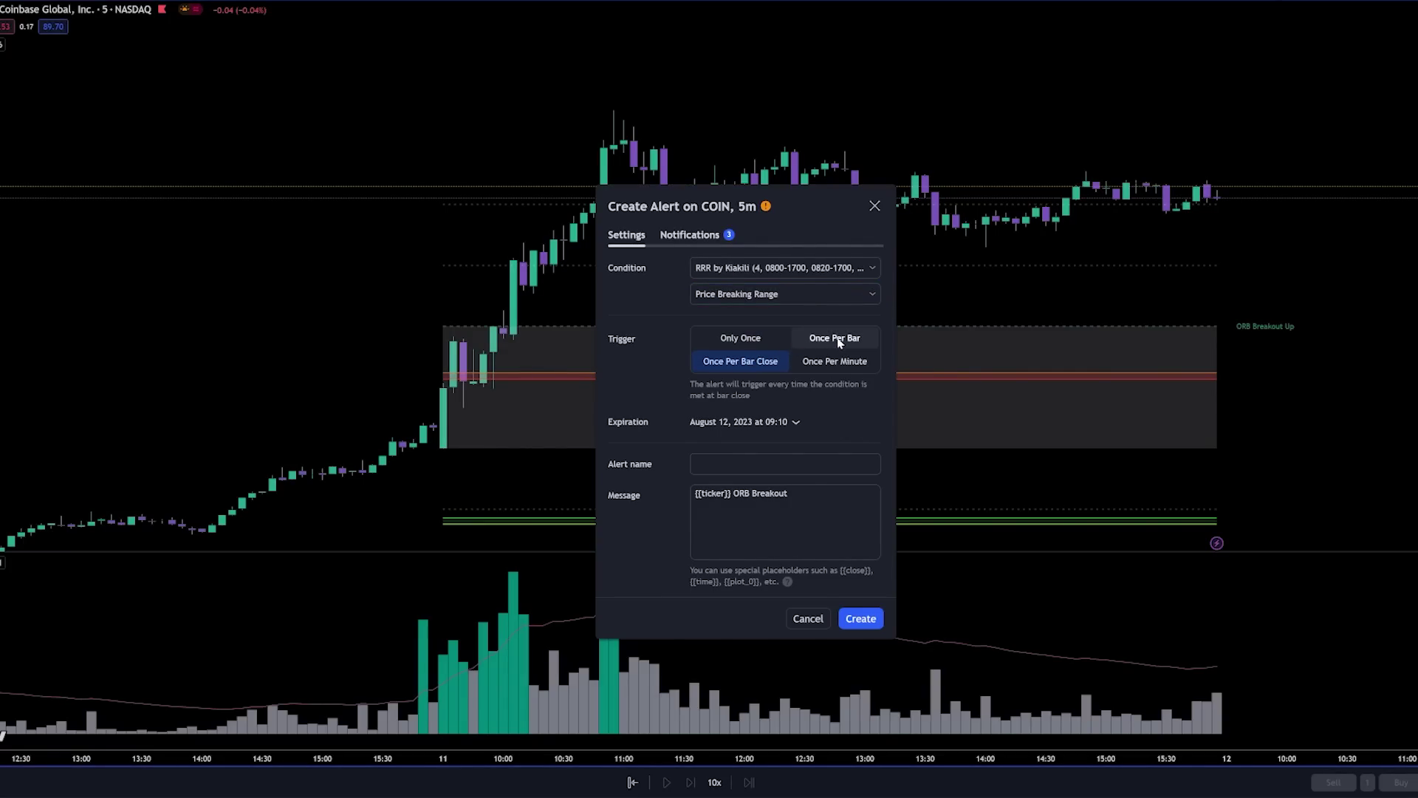
{"action": "left_click", "coordinate": [842, 618]}
- Create another COIN alert on the RRR indicator with the Lower ADR Breakout condition, triggered Once Per Bar Close
{"action": "left_click_drag", "start_coordinate": [809, 449], "coordinate": [702, 481]}
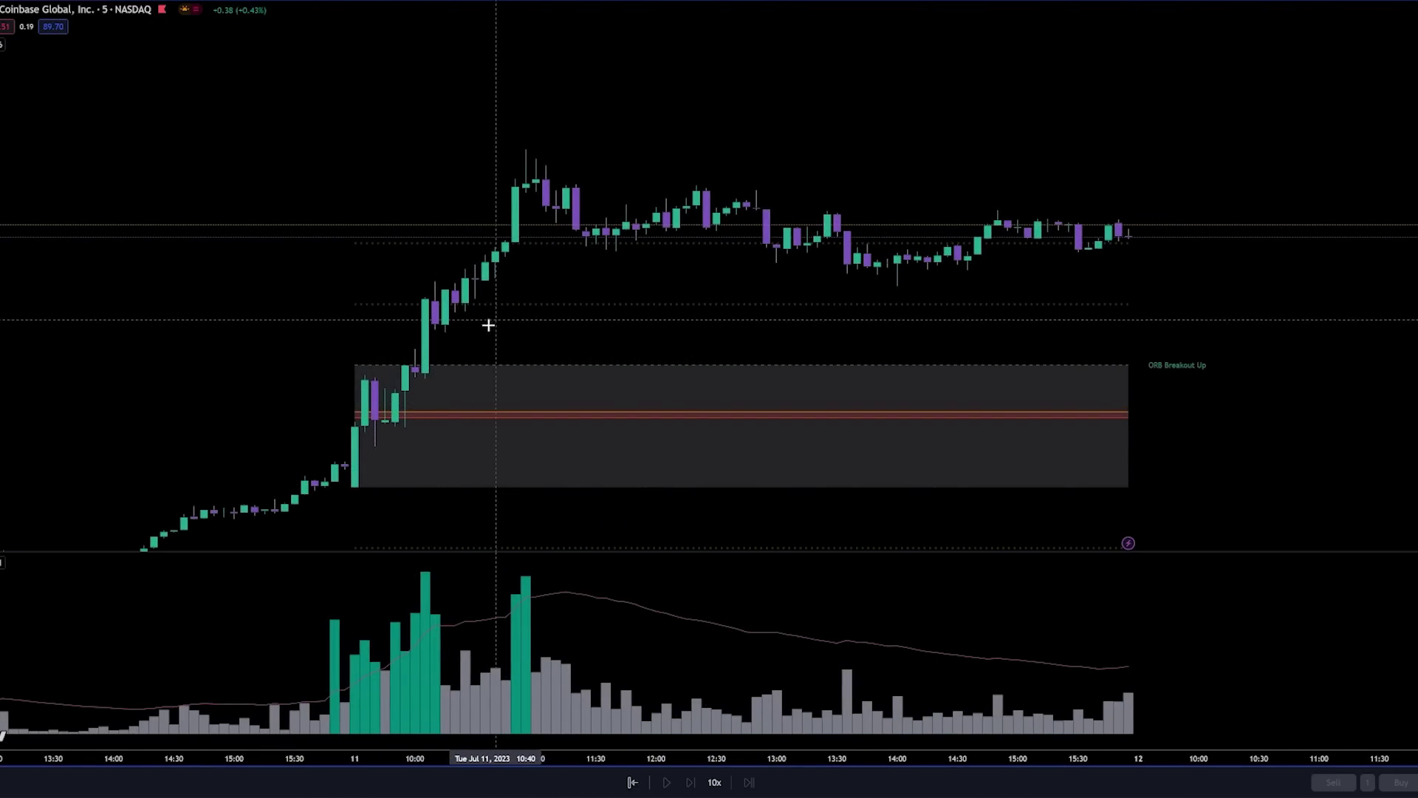
{"action": "right_click", "coordinate": [1179, 357]}
{"action": "right_click", "coordinate": [1178, 358]}
{"action": "left_click", "coordinate": [1191, 373]}
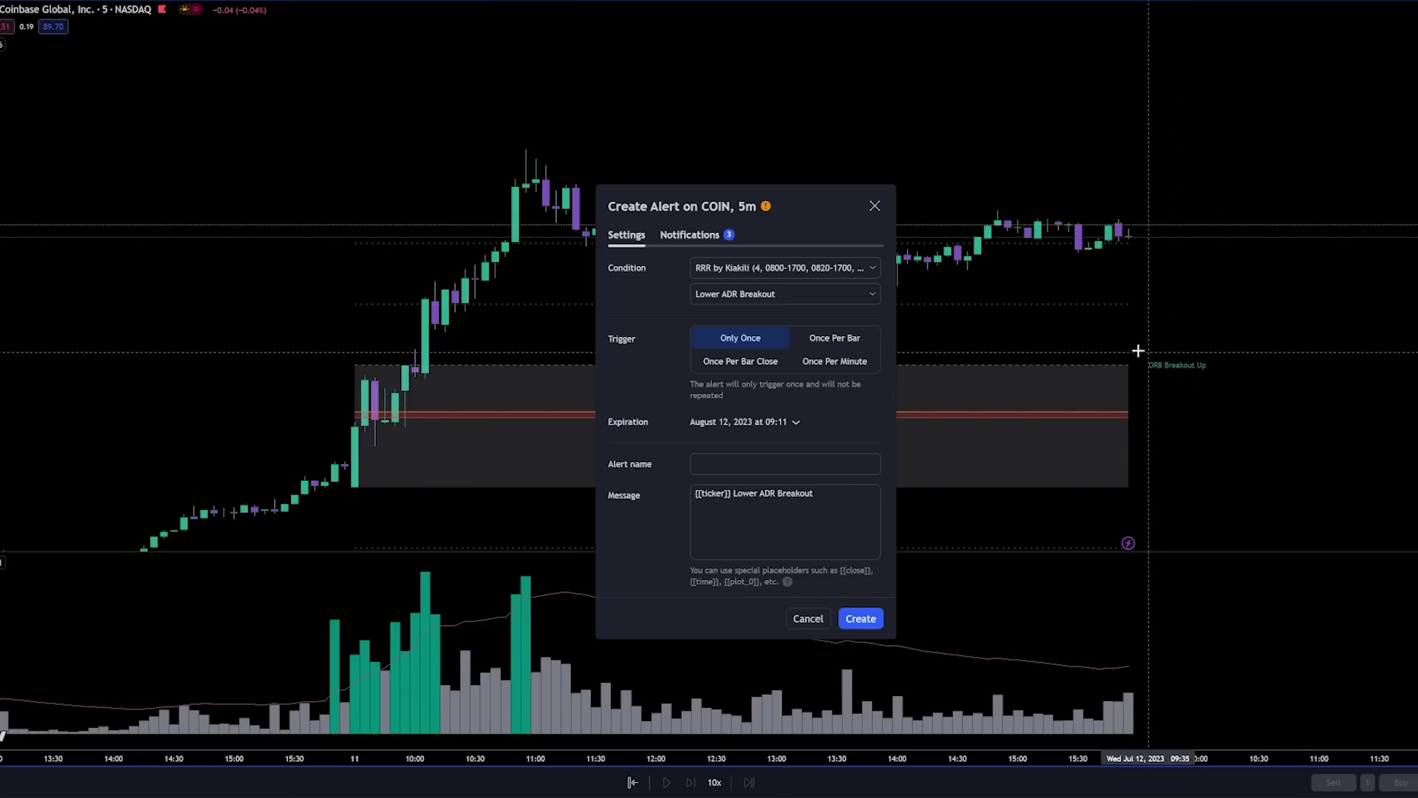
{"action": "left_click", "coordinate": [764, 362]}
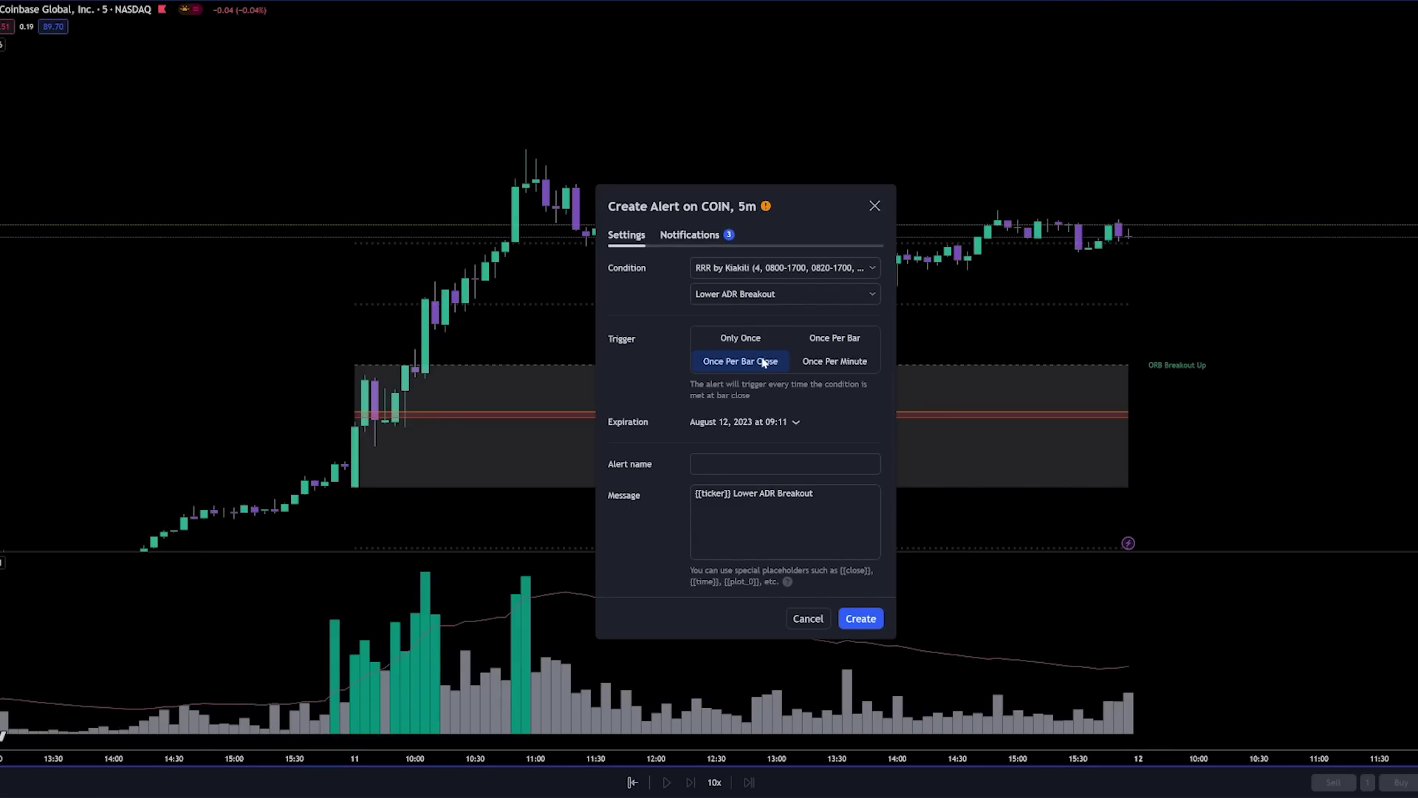
{"action": "left_click", "coordinate": [861, 619]}
- Start a new COIN alert on the RRR indicator and set its condition to Price Breaking Range
{"action": "scroll", "coordinate": [832, 497], "scroll_direction": "down", "scroll_amount": 2}
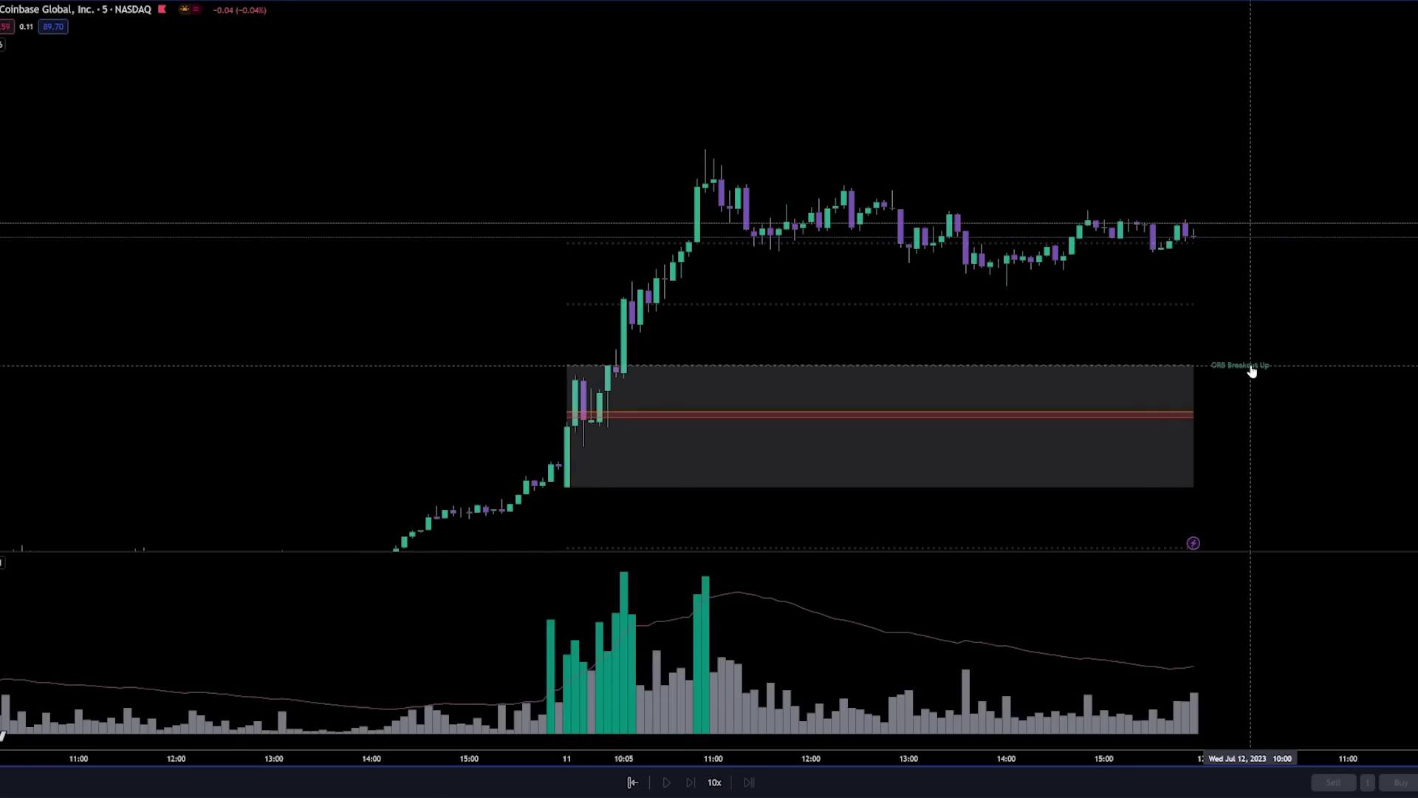
{"action": "right_click", "coordinate": [1252, 371]}
{"action": "left_click", "coordinate": [1274, 382]}
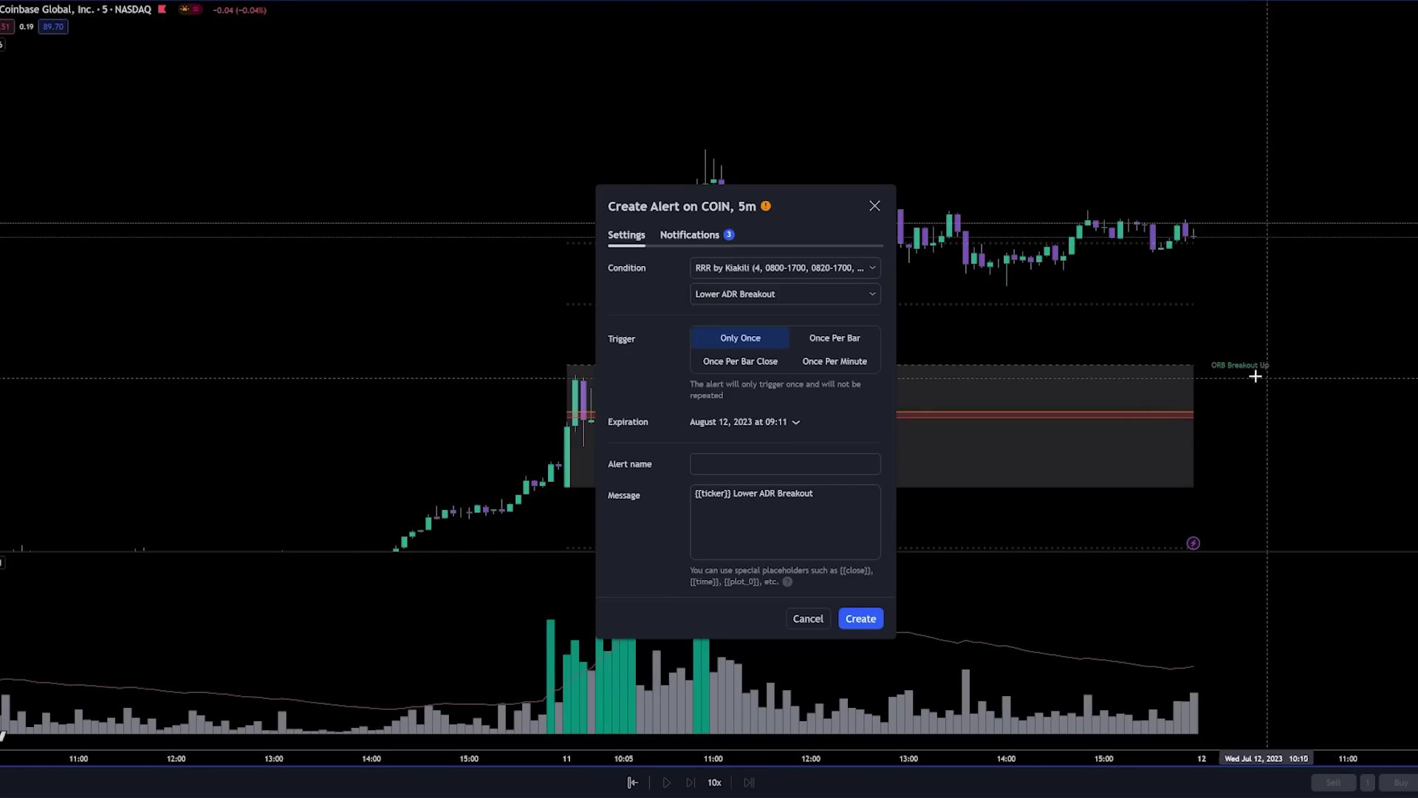
{"action": "left_click", "coordinate": [788, 294]}
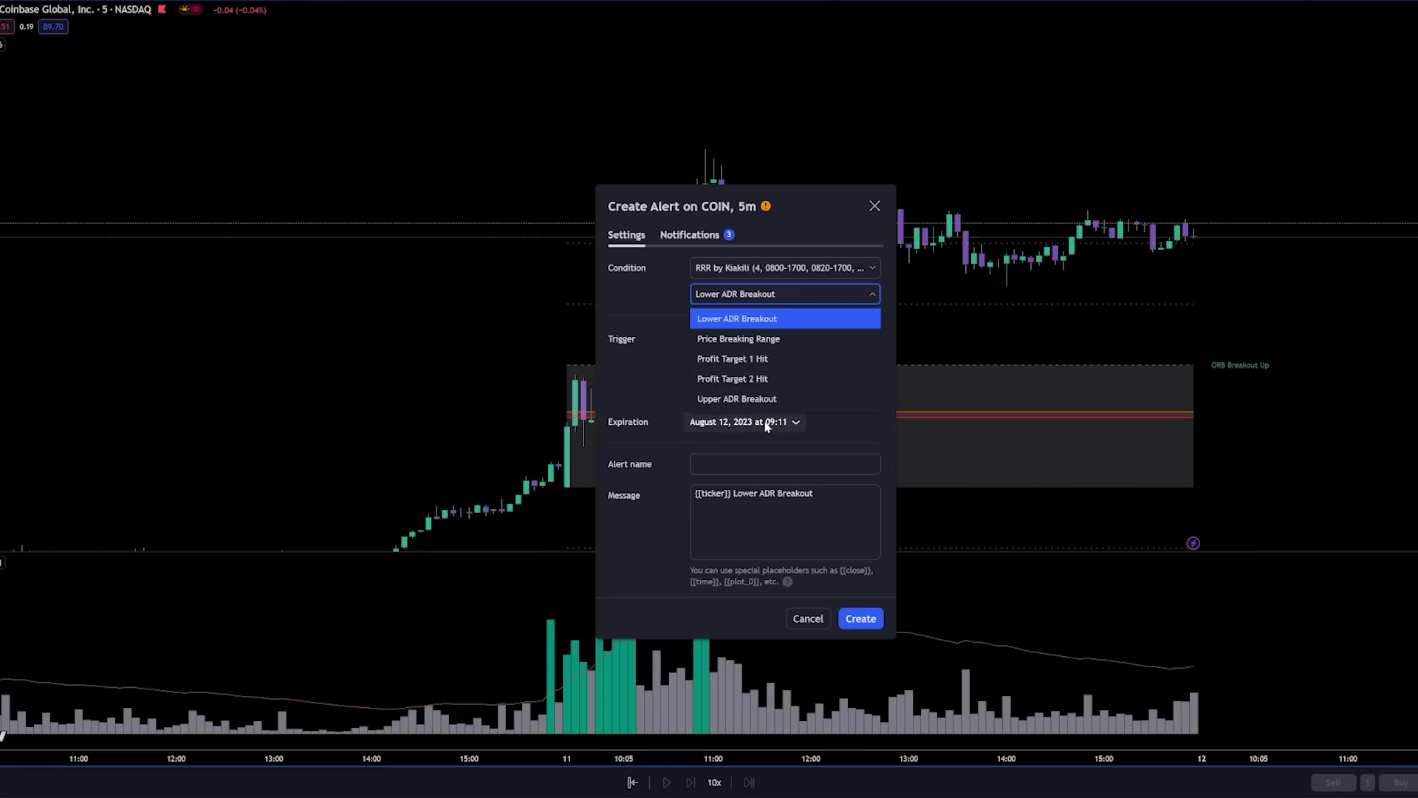
{"action": "left_click", "coordinate": [753, 319]}
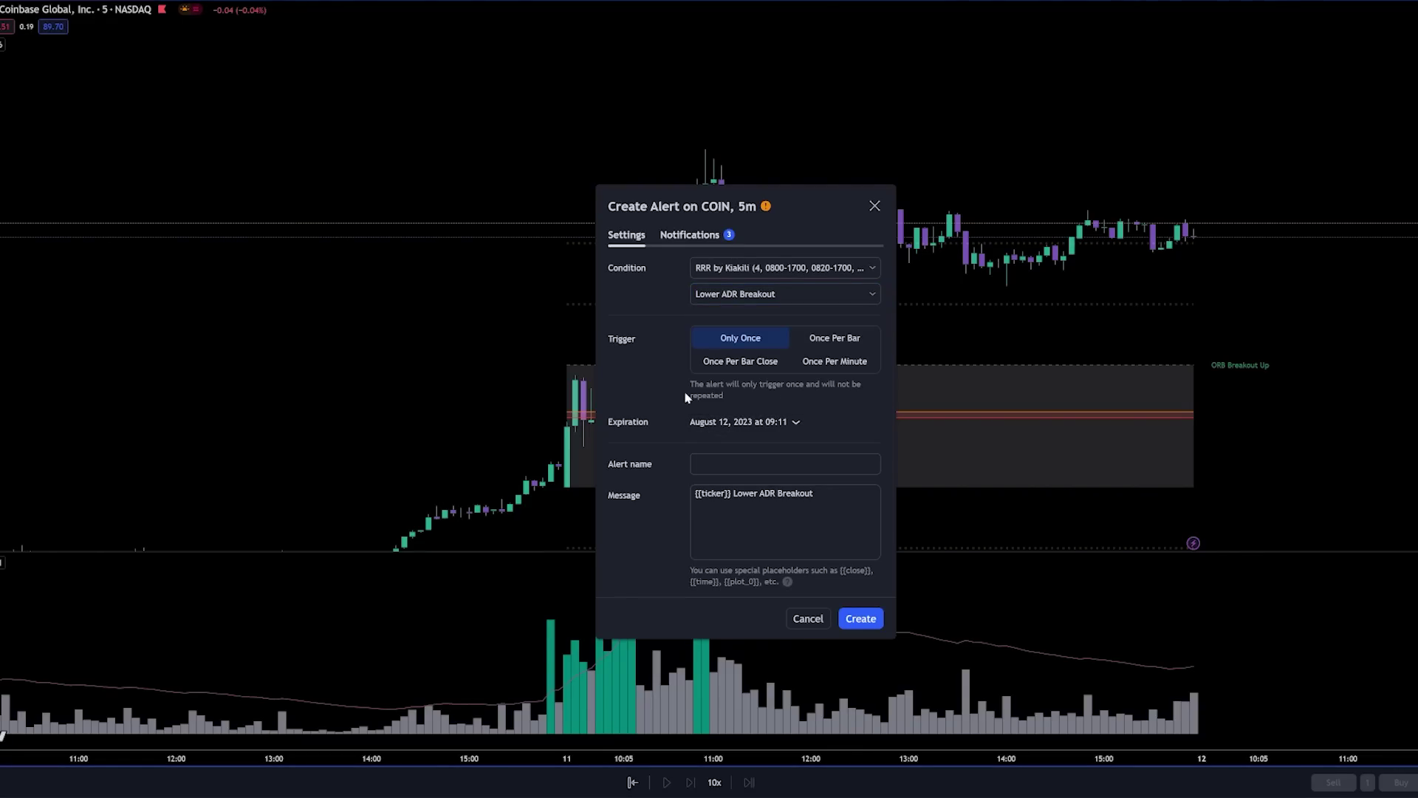
{"action": "left_click", "coordinate": [771, 296]}
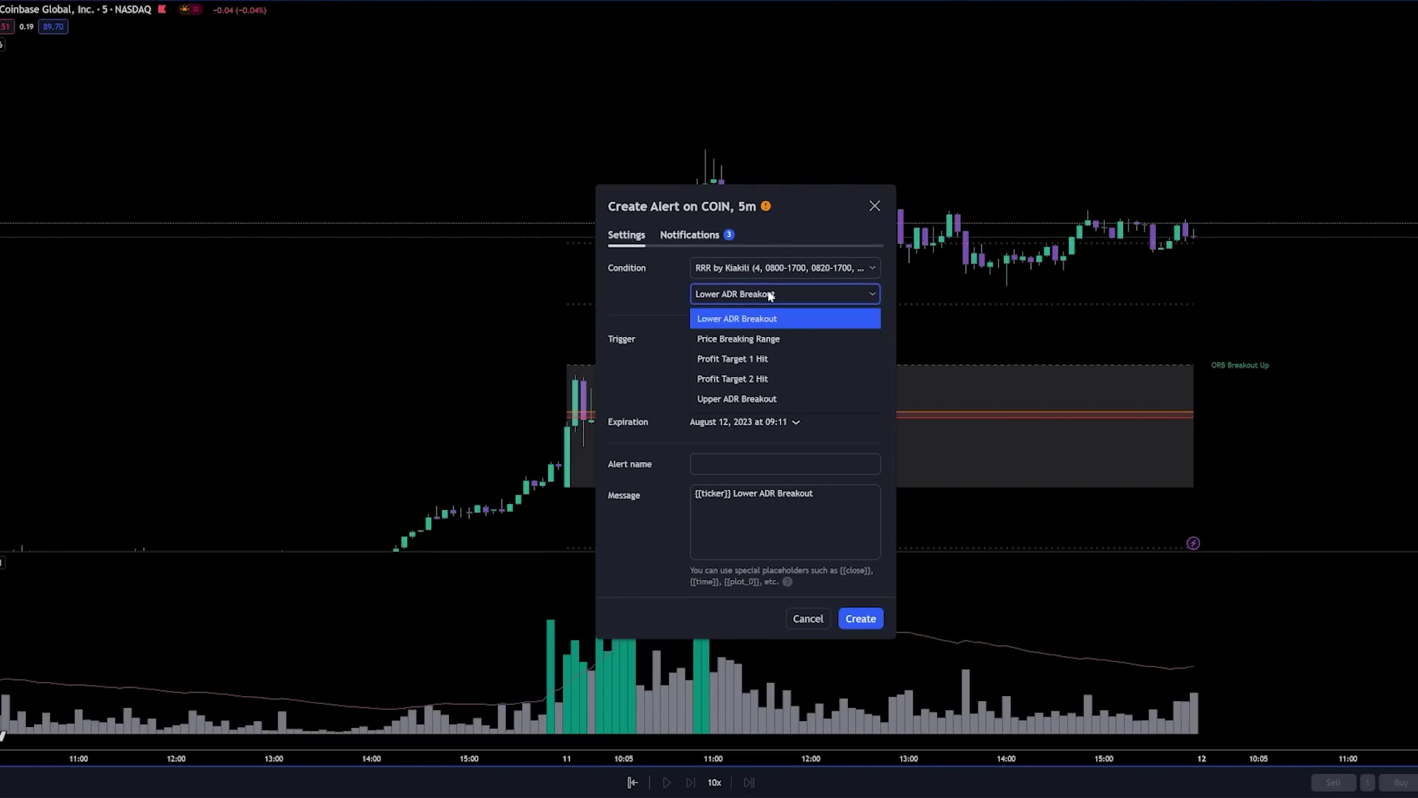
{"action": "left_click", "coordinate": [754, 344]}
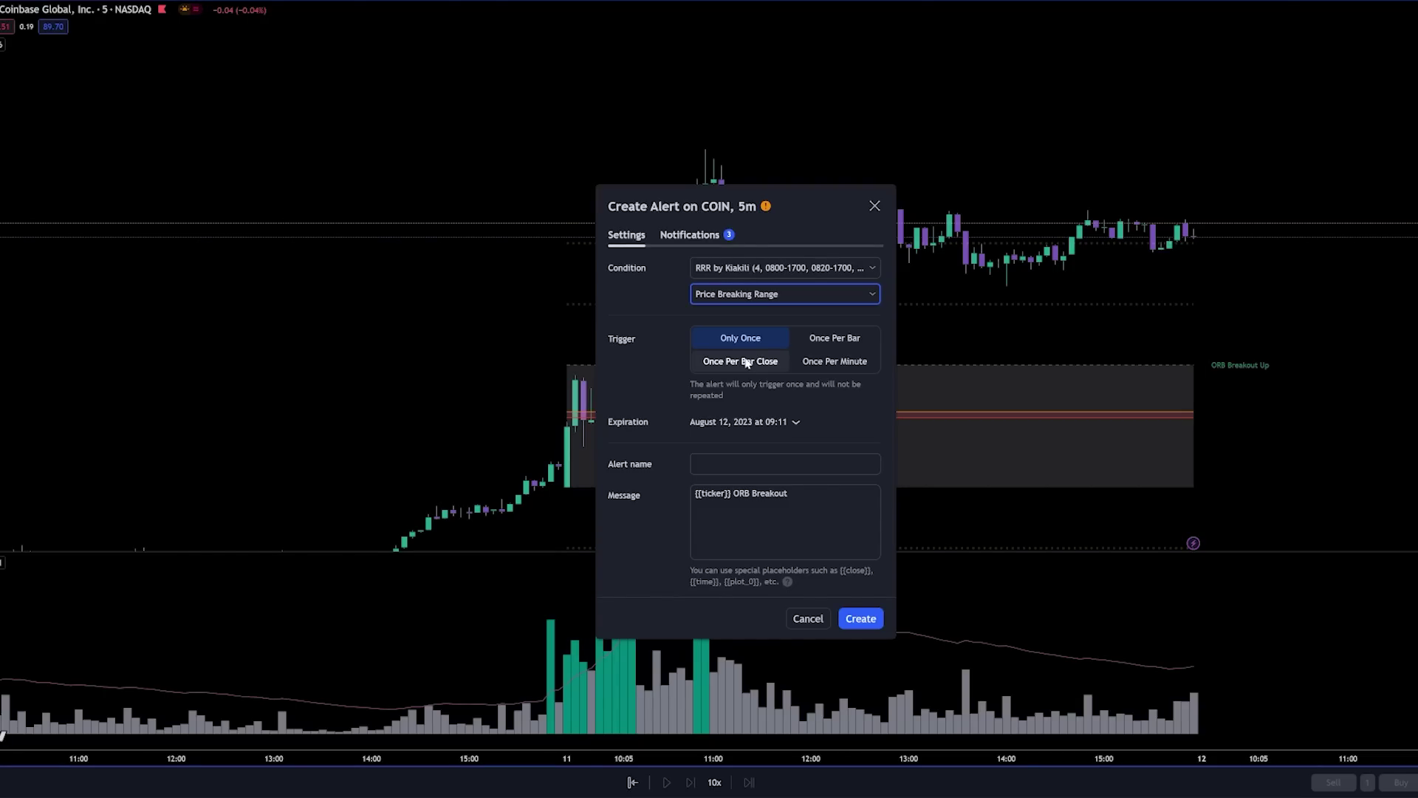
- Move the alert dialog off the recent candles and create the alert with the Upper ADR Breakout condition, triggered Once Per Bar
{"action": "left_click", "coordinate": [818, 295]}
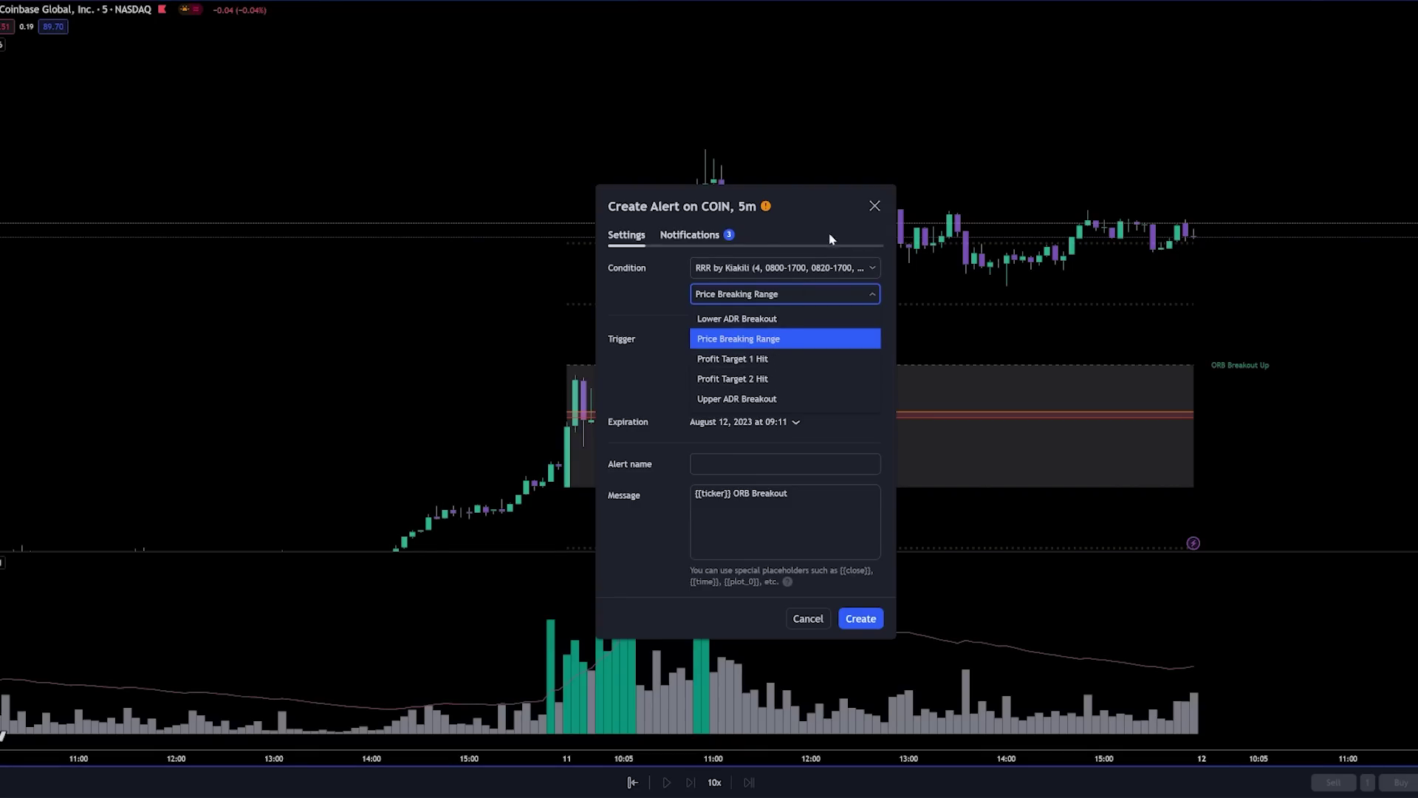
{"action": "left_click_drag", "start_coordinate": [809, 212], "coordinate": [467, 188]}
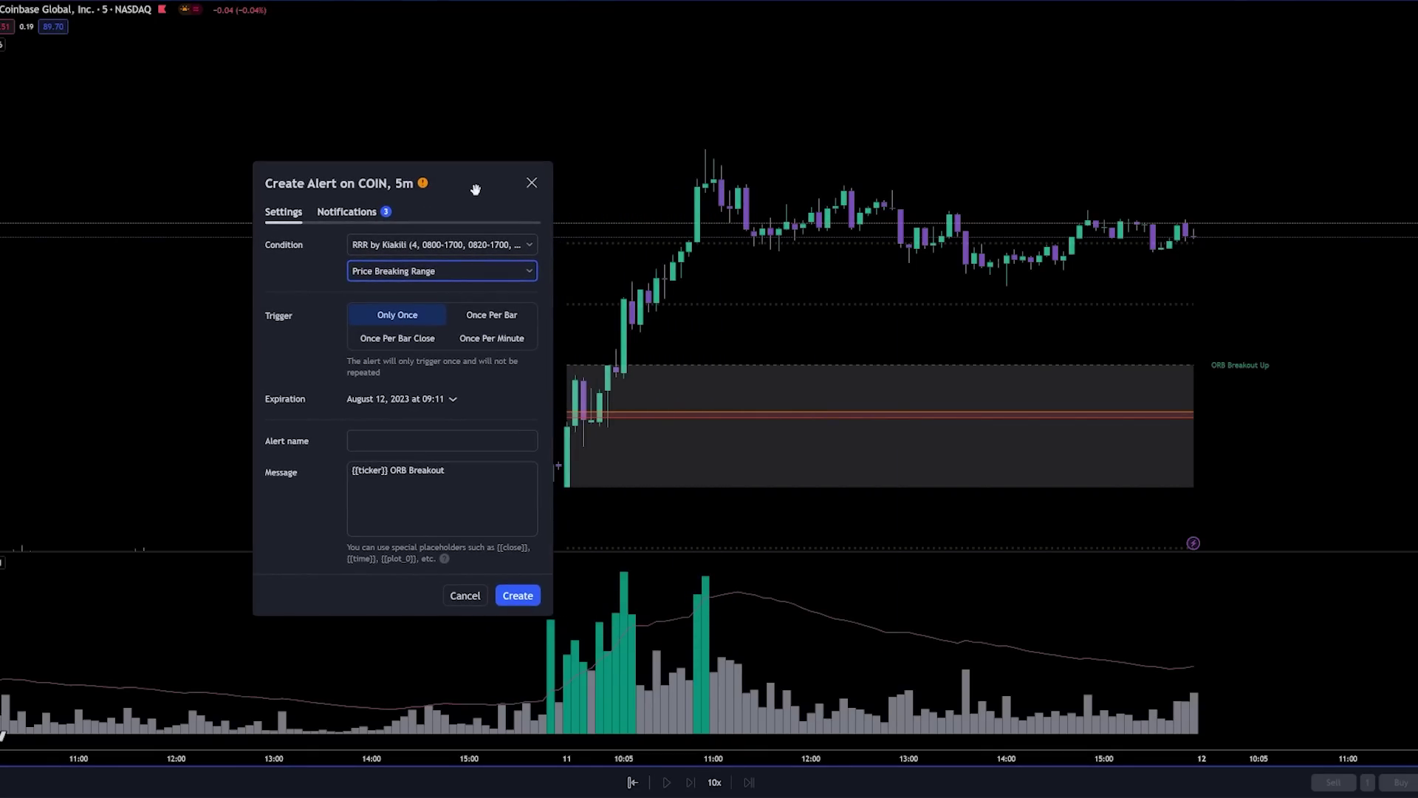
{"action": "left_click", "coordinate": [490, 271]}
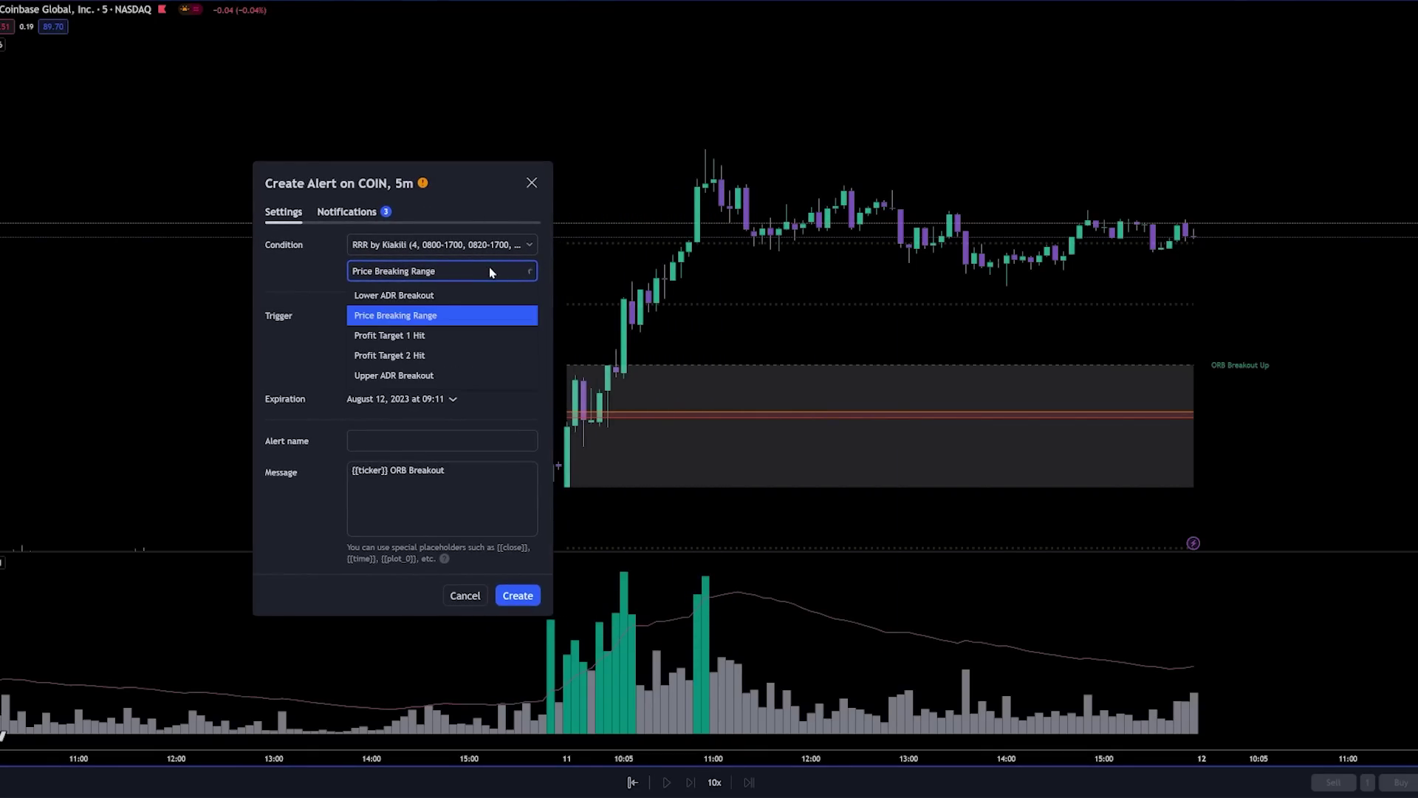
{"action": "left_click", "coordinate": [446, 375]}
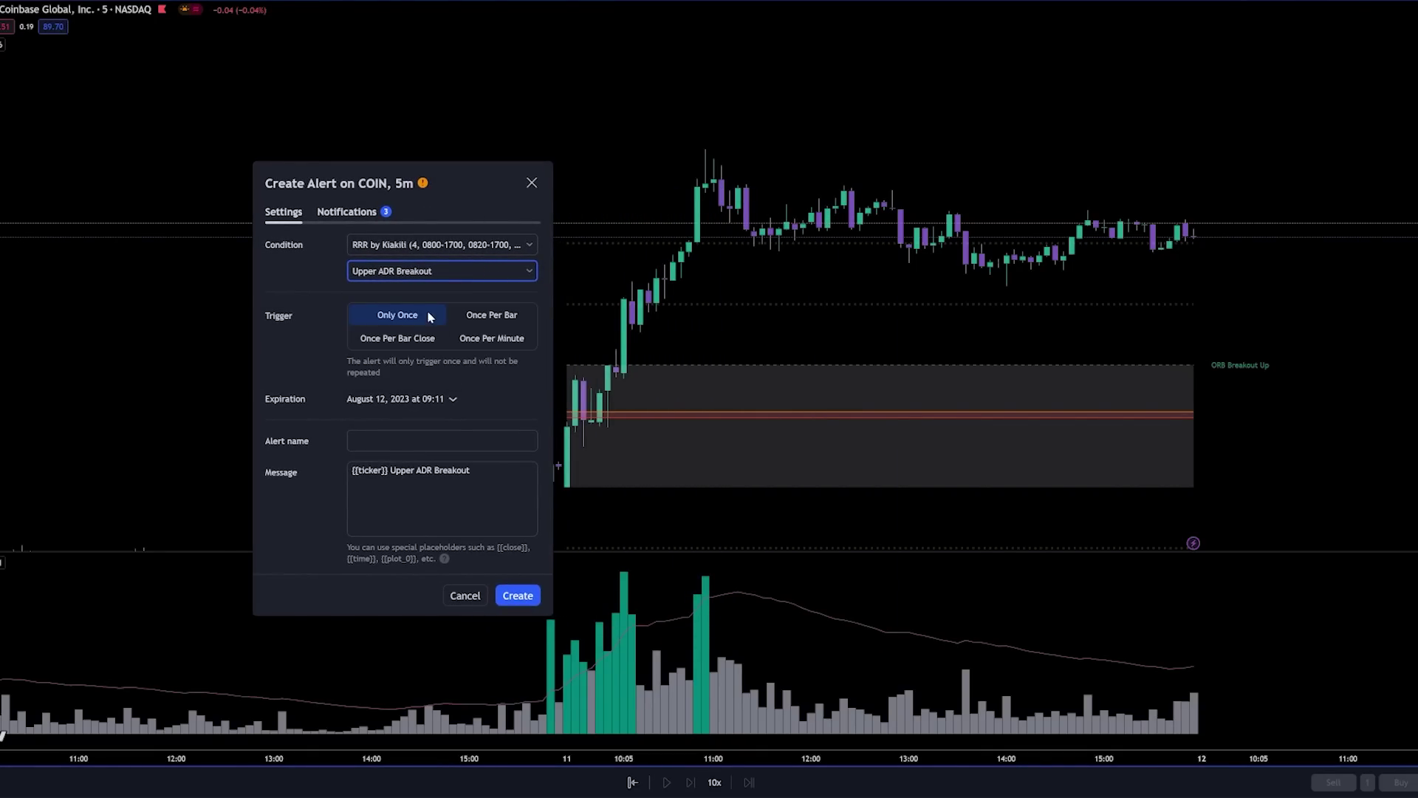
{"action": "left_click", "coordinate": [499, 316]}
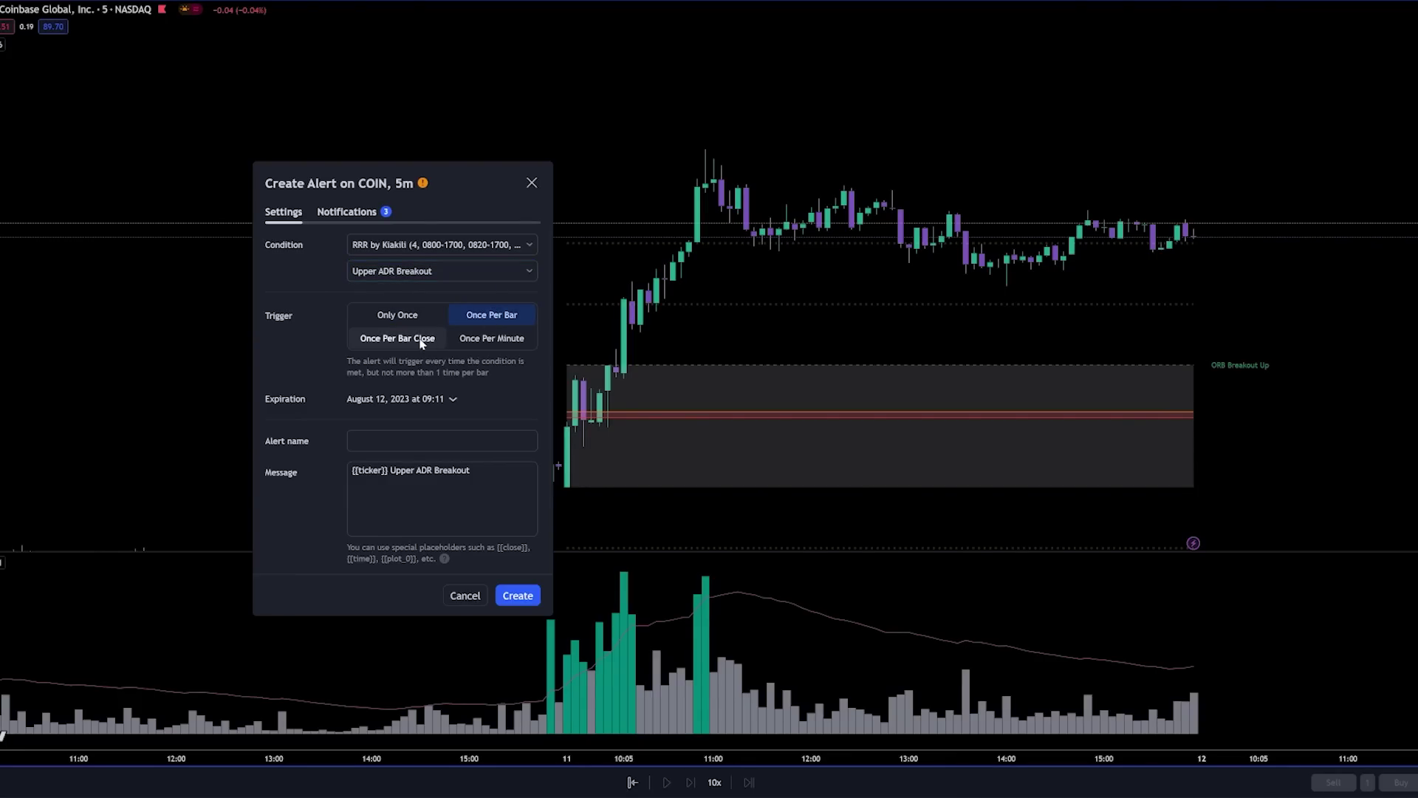
{"action": "left_click", "coordinate": [518, 601]}
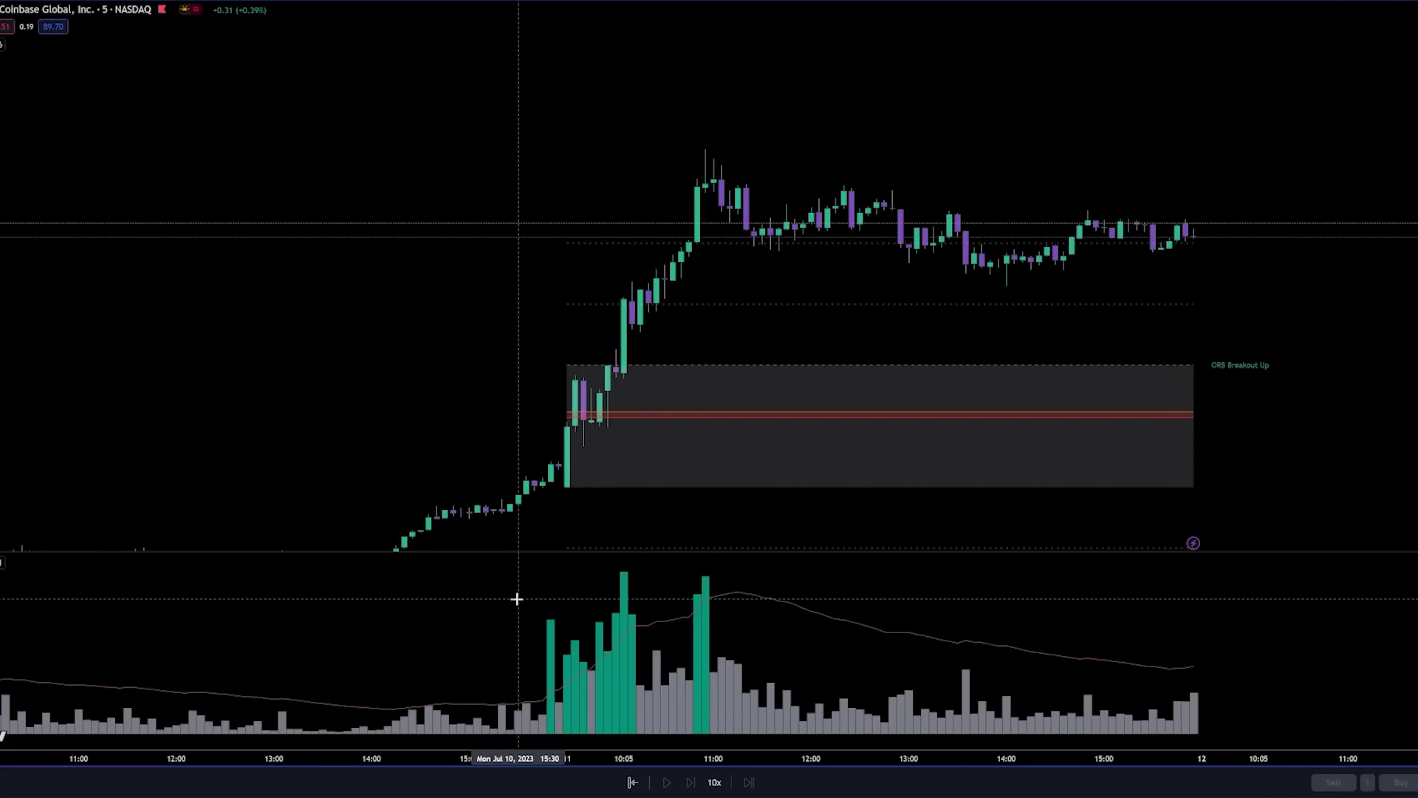
- Switch the chart to TSLA and examine the July 11 price action around the opening range
{"action": "left_click_drag", "start_coordinate": [680, 452], "coordinate": [541, 455]}
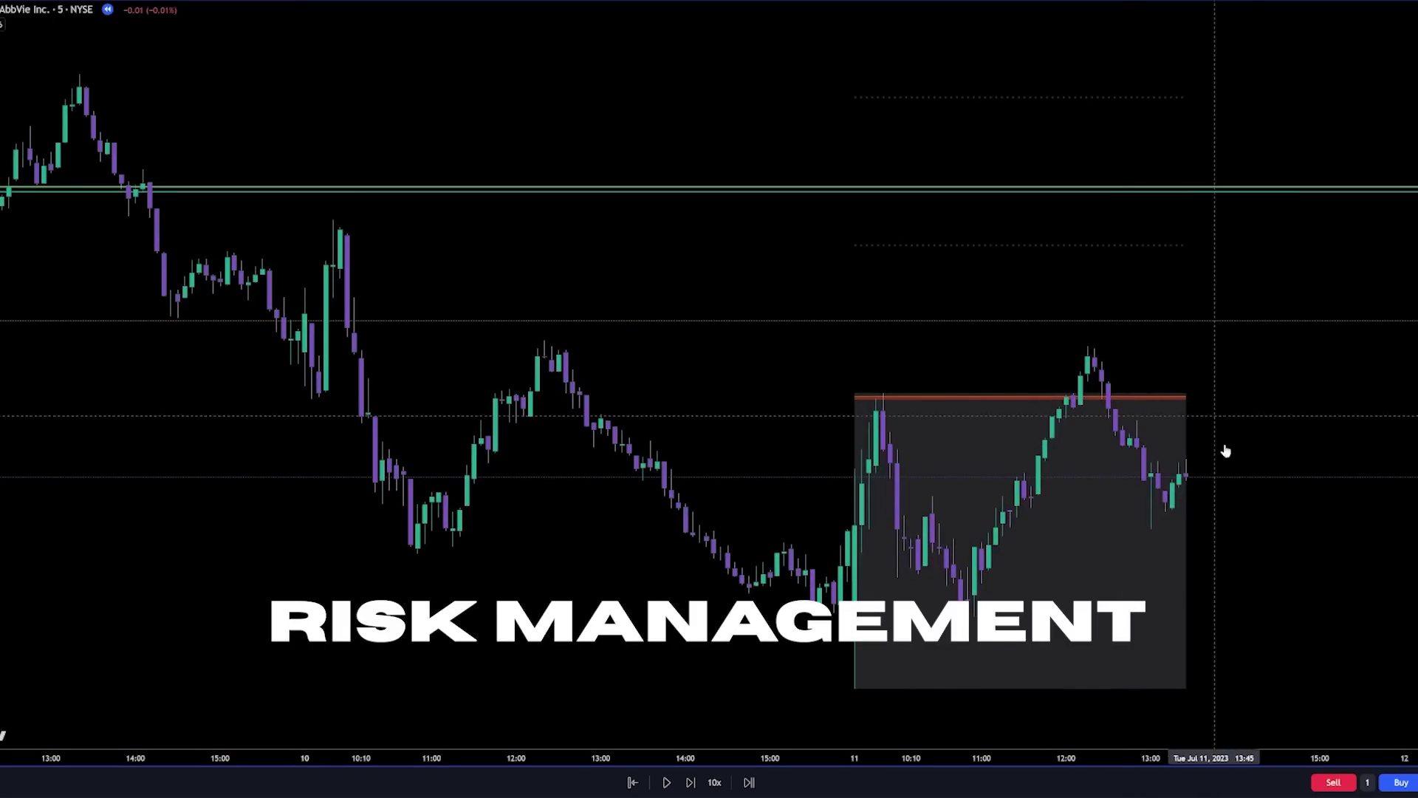
{"action": "scroll", "coordinate": [1180, 433], "scroll_direction": "up", "scroll_amount": 5}
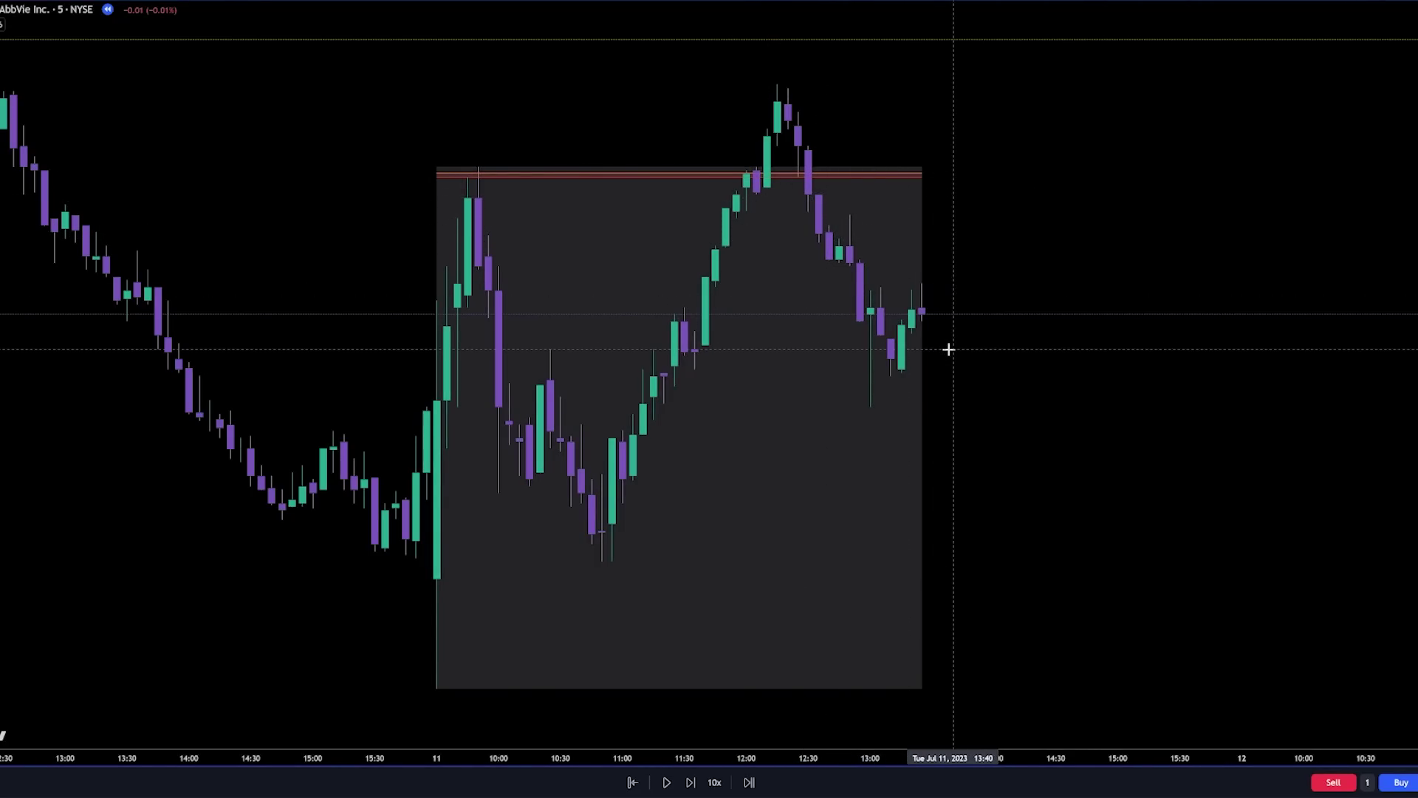
{"action": "type", "text": "TSLA"}
{"action": "key", "text": "Return"}
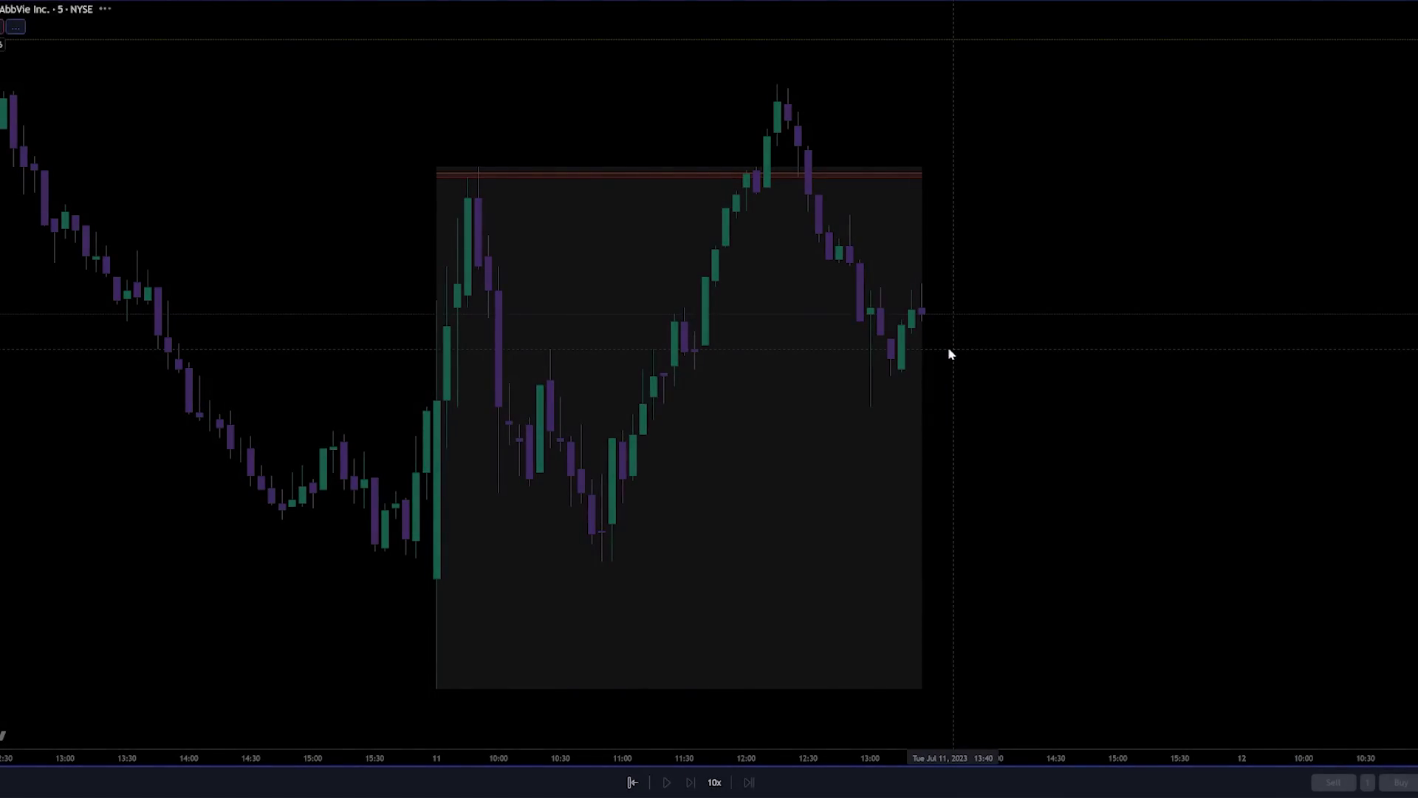
{"action": "scroll", "coordinate": [938, 310], "scroll_direction": "up", "scroll_amount": 3}
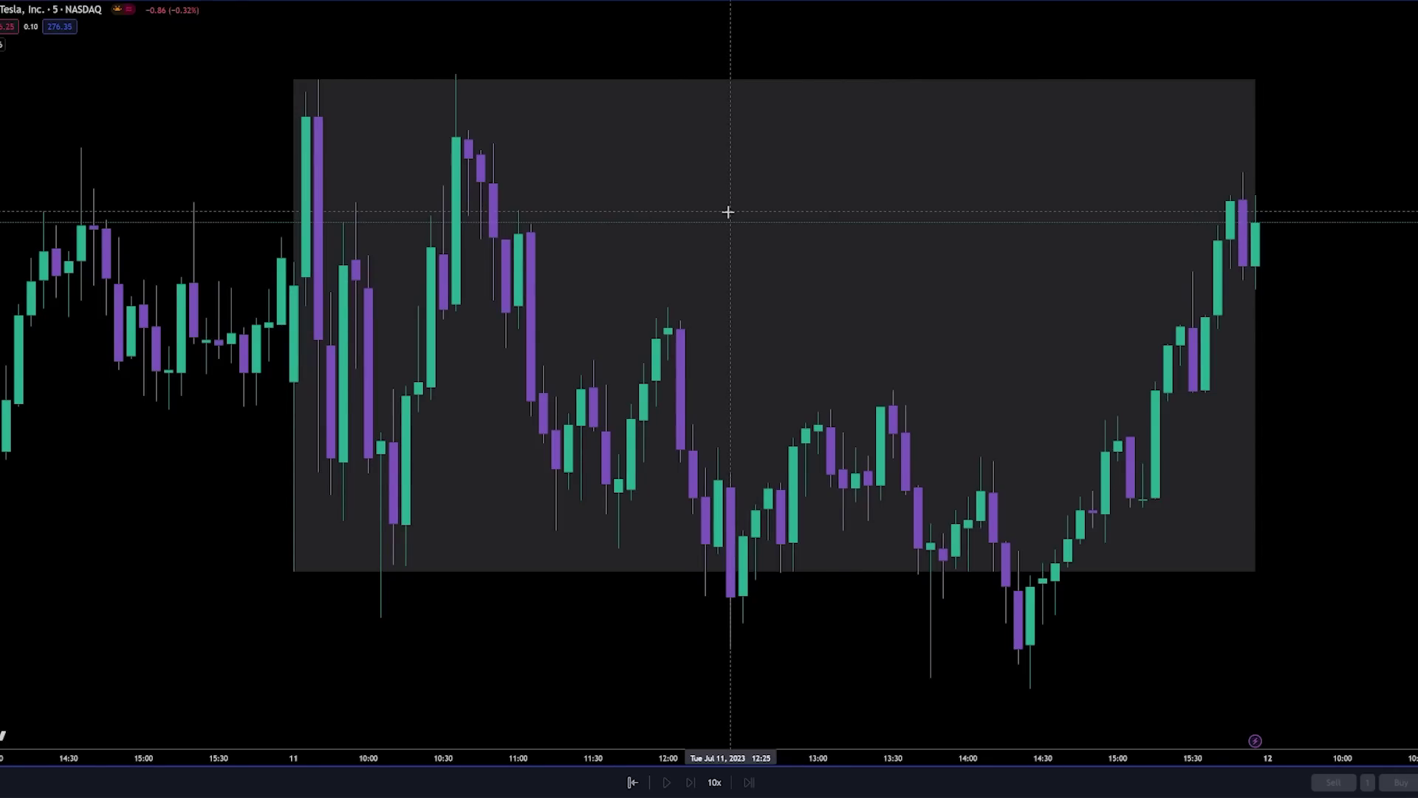
{"action": "scroll", "coordinate": [1181, 352], "scroll_direction": "down", "scroll_amount": 2}
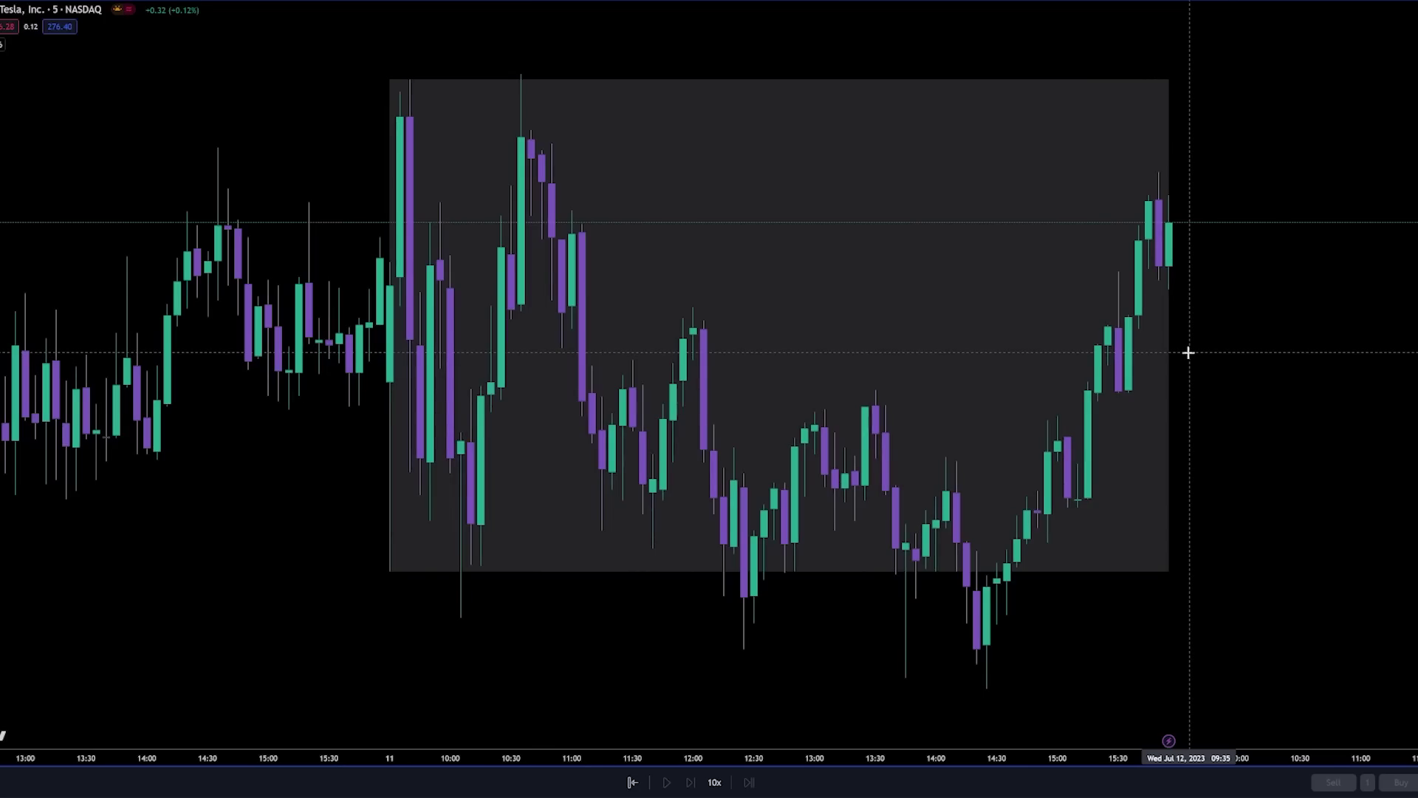